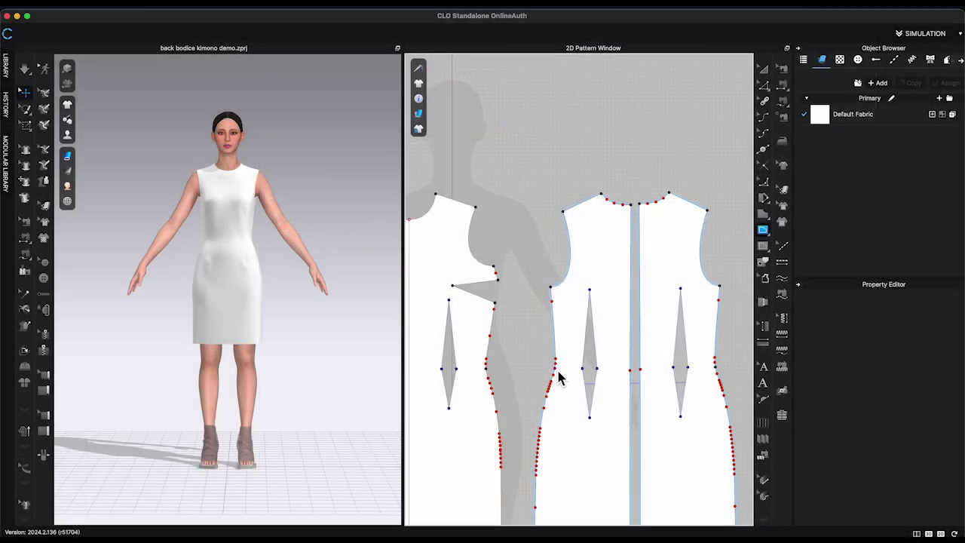
- Draw an internal waist line across the back dress pattern and Cut & Sew along it to separate bodice and skirt
double_click(633, 373)
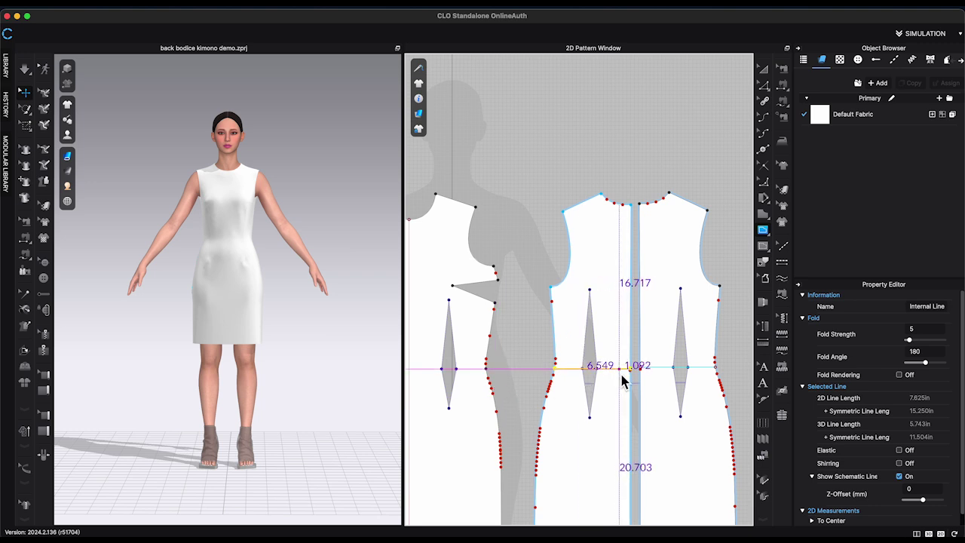
right_click(625, 378)
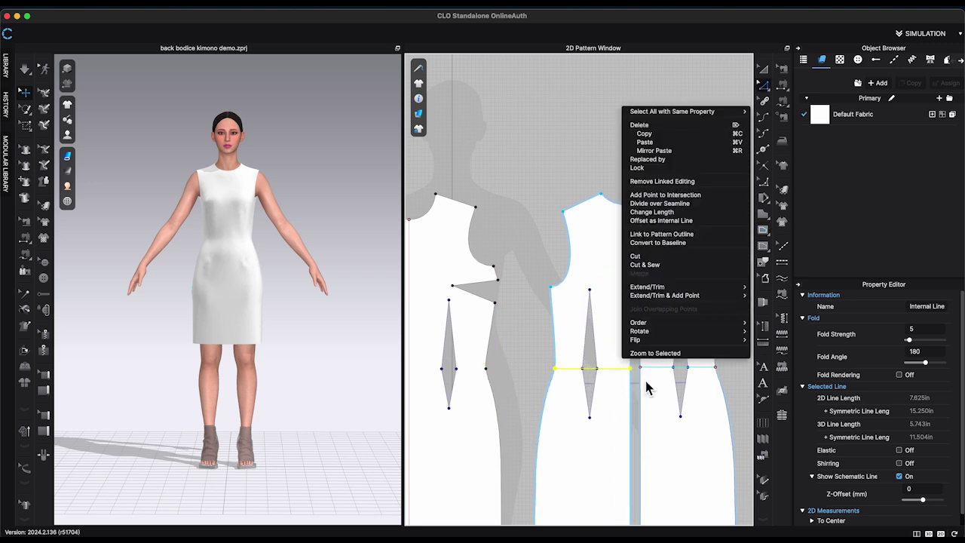
click(656, 264)
- Draw an internal waist line from side seam to side seam on the front dress pattern and Cut & Sew along it
middle_drag(535, 354, 659, 353)
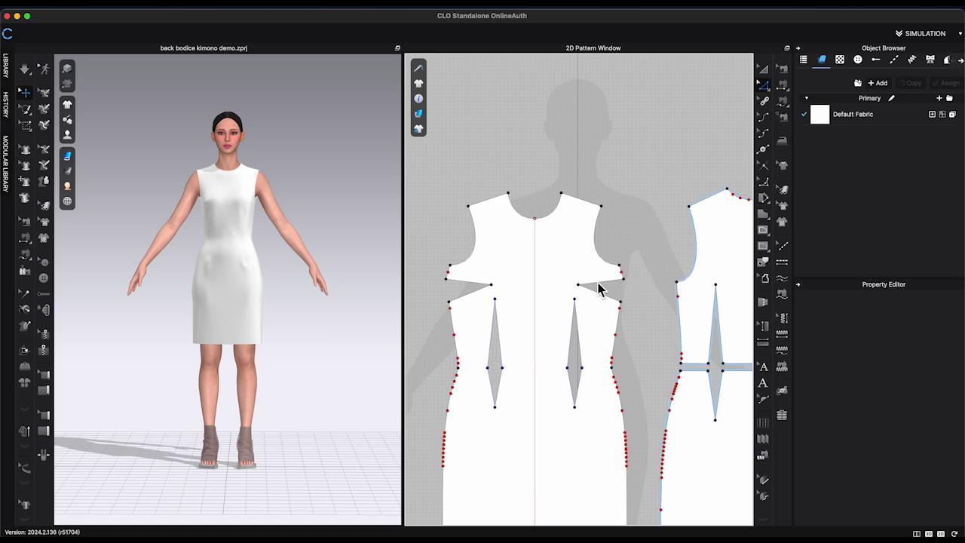
key(g)
click(459, 369)
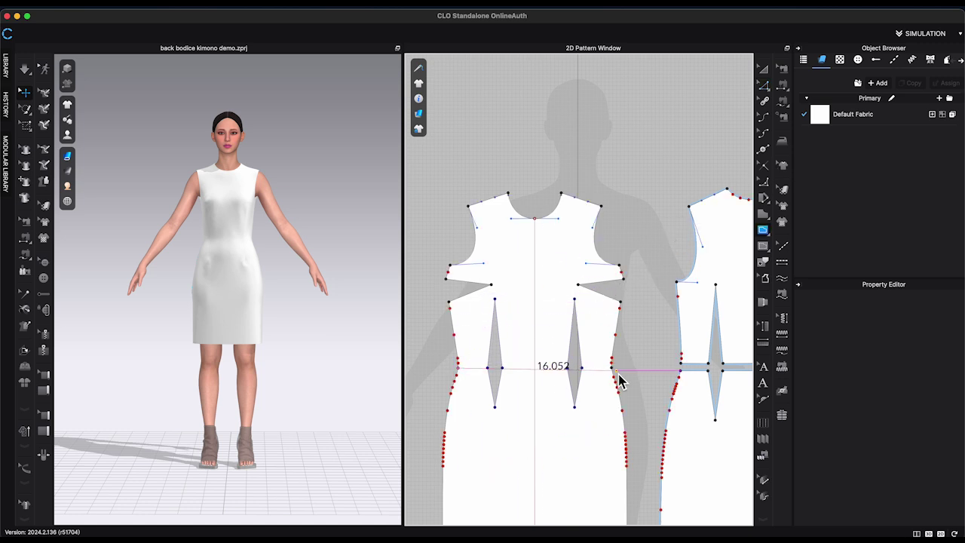
click(613, 368)
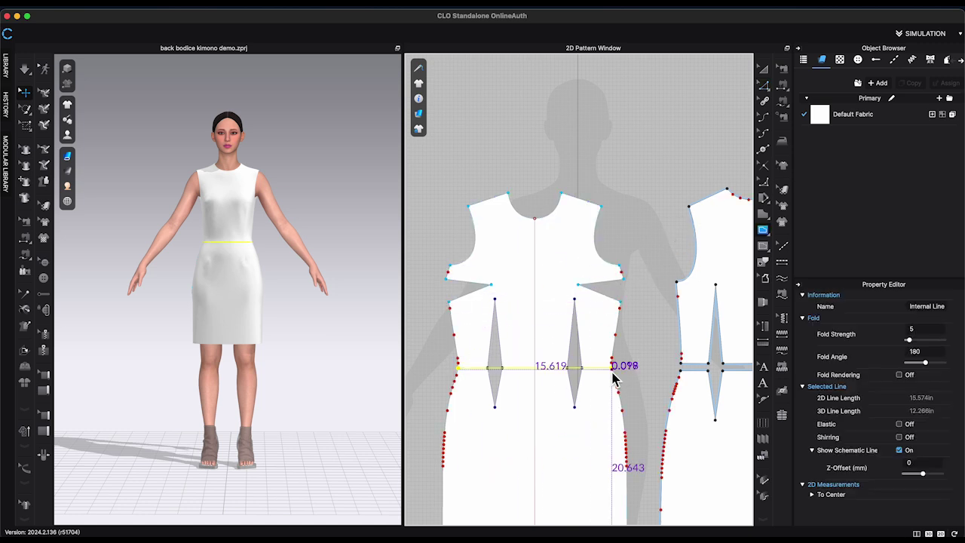
right_click(555, 371)
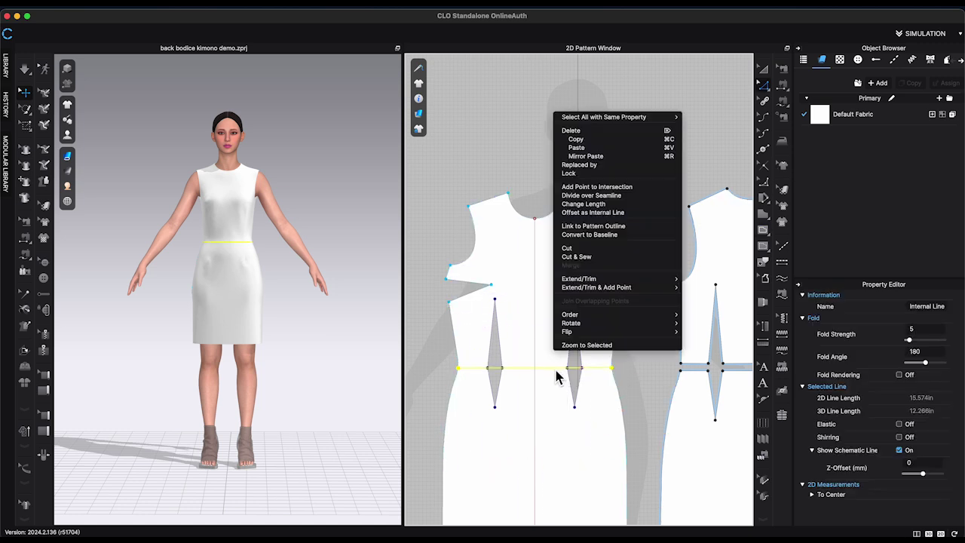
click(589, 255)
- Cut & Sew the front bodice along its center front line to split it into two halves
right_click(535, 317)
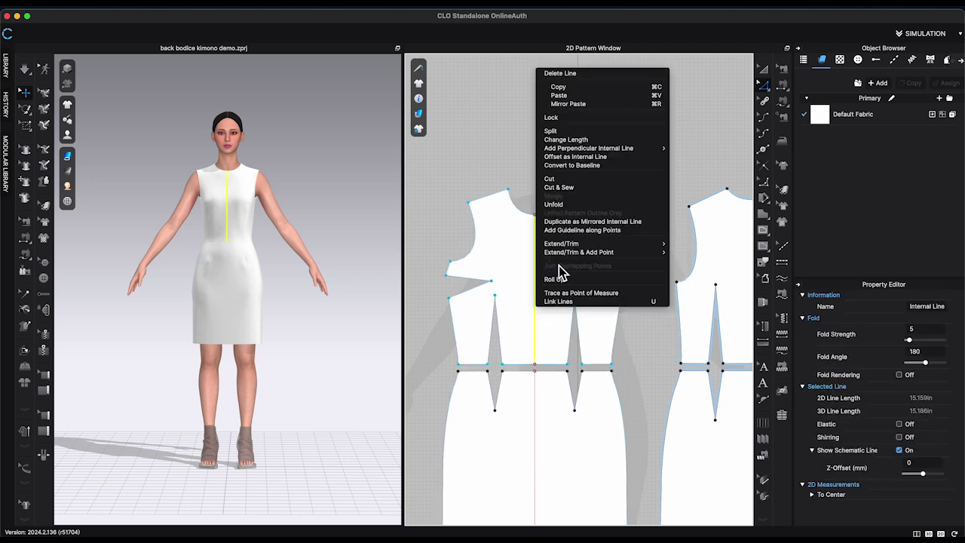
click(574, 190)
scroll(628, 269, down, 5)
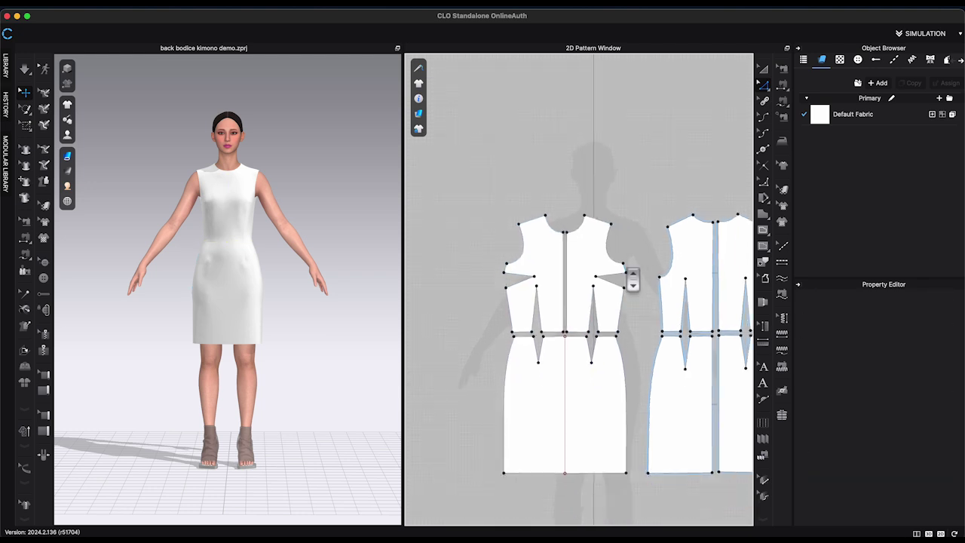
click(628, 271)
click(653, 273)
- Add a point on the lower curve of the front bodice armhole and rotate the side bust dart to that point
scroll(653, 274, up, 6)
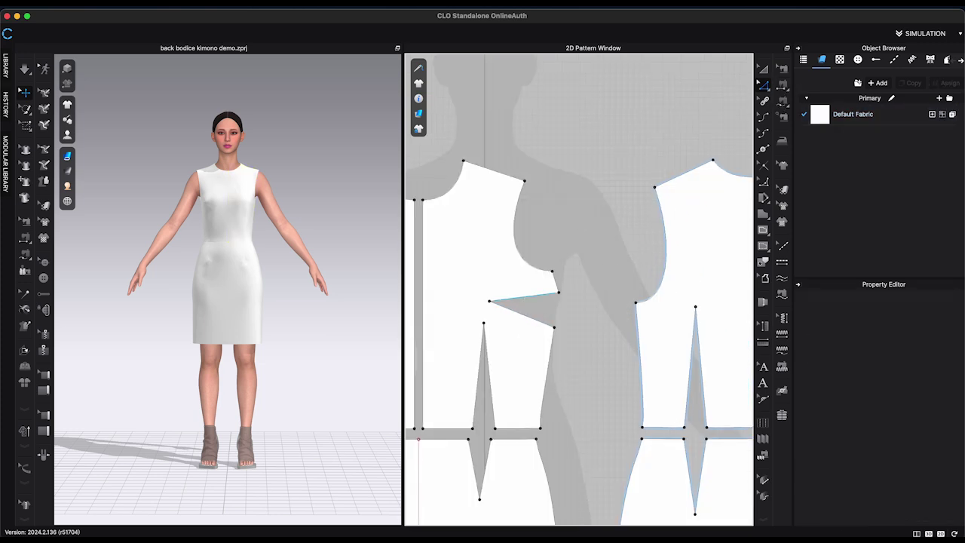
click(520, 256)
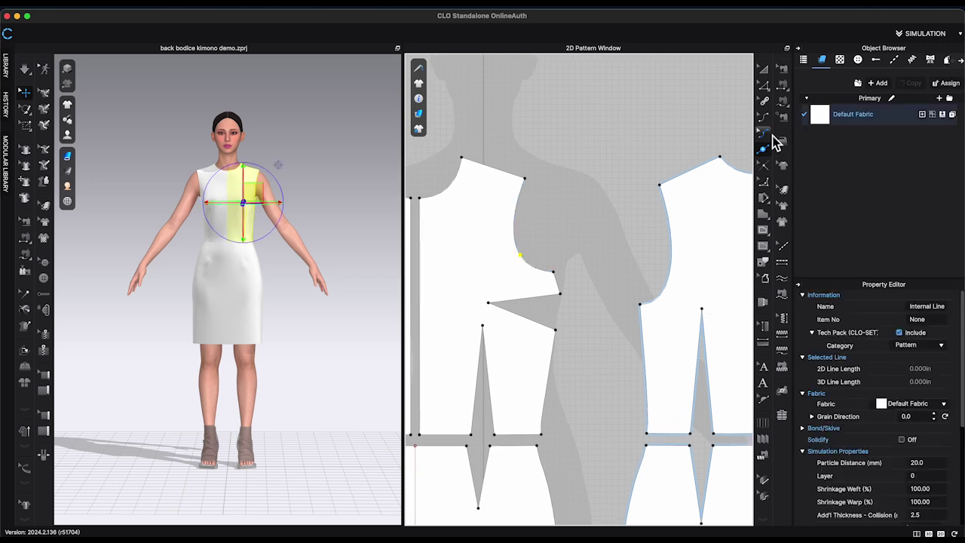
click(767, 89)
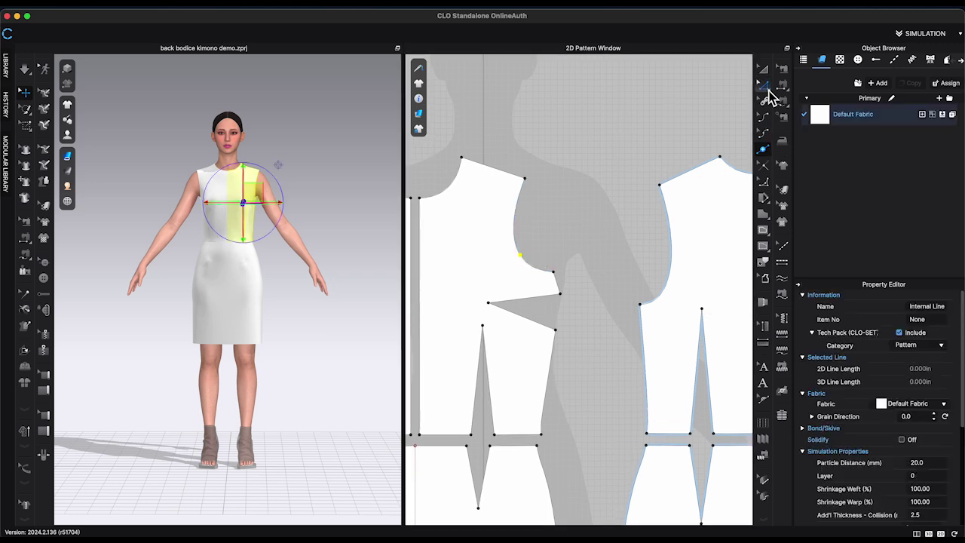
click(555, 319)
click(522, 318)
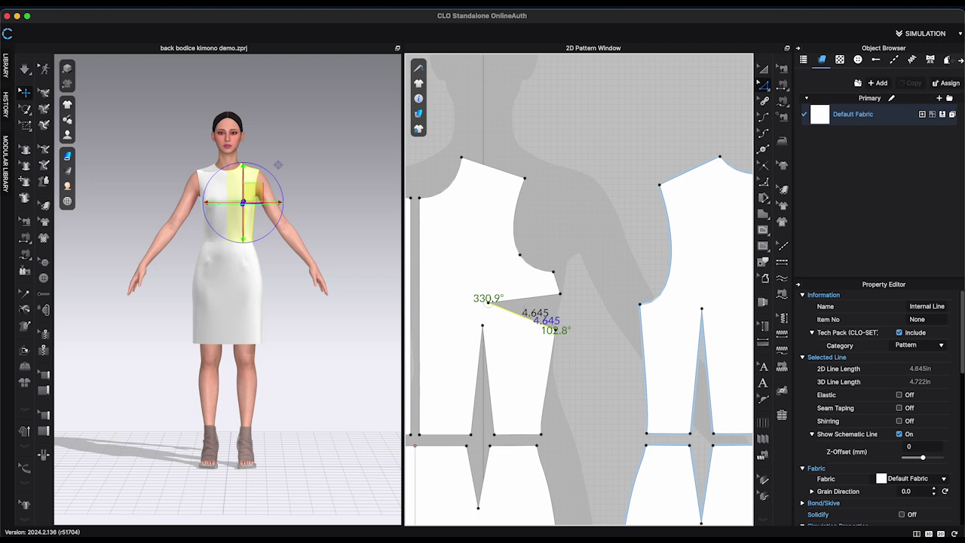
right_click(527, 309)
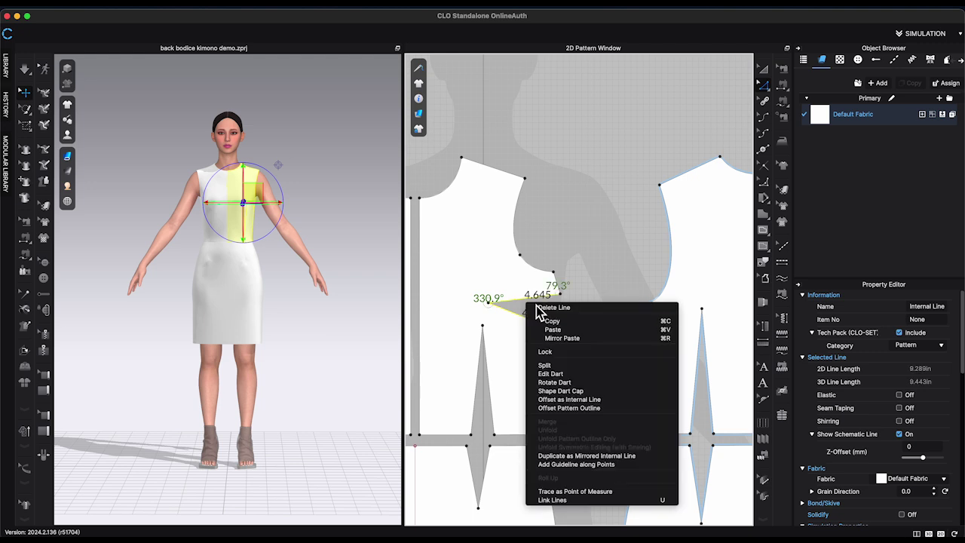
click(569, 383)
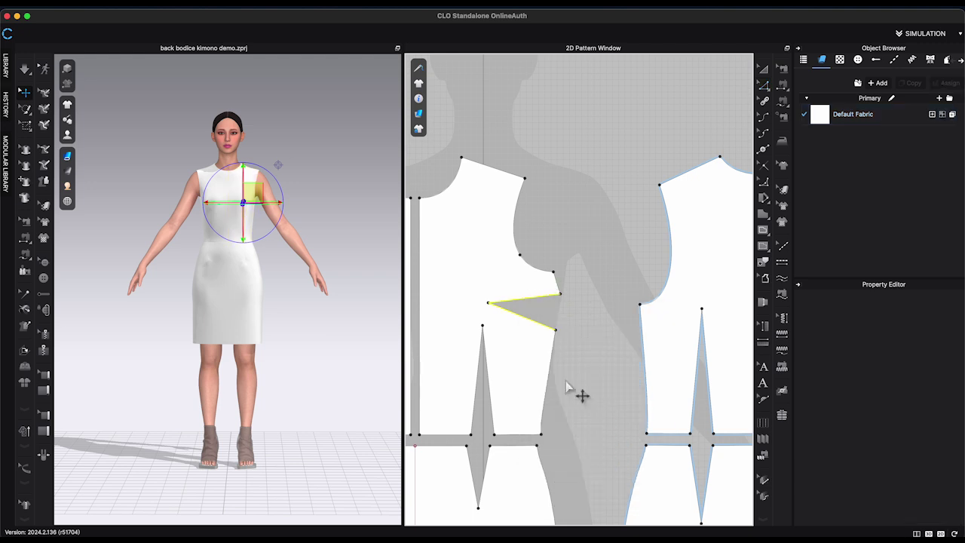
click(520, 256)
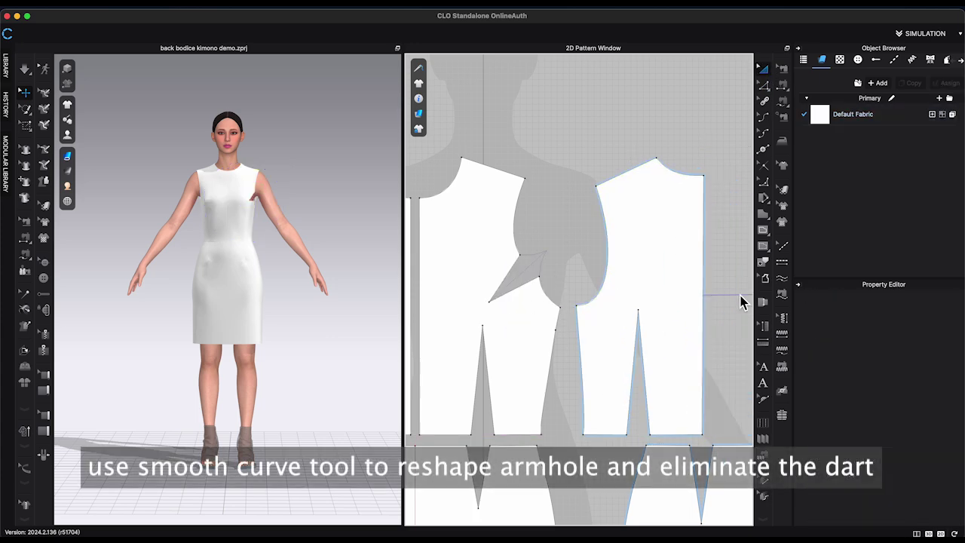
- Smooth the front armhole with a smooth curve to eliminate the dart, and remove the leftover point on the side seam
click(763, 180)
click(530, 192)
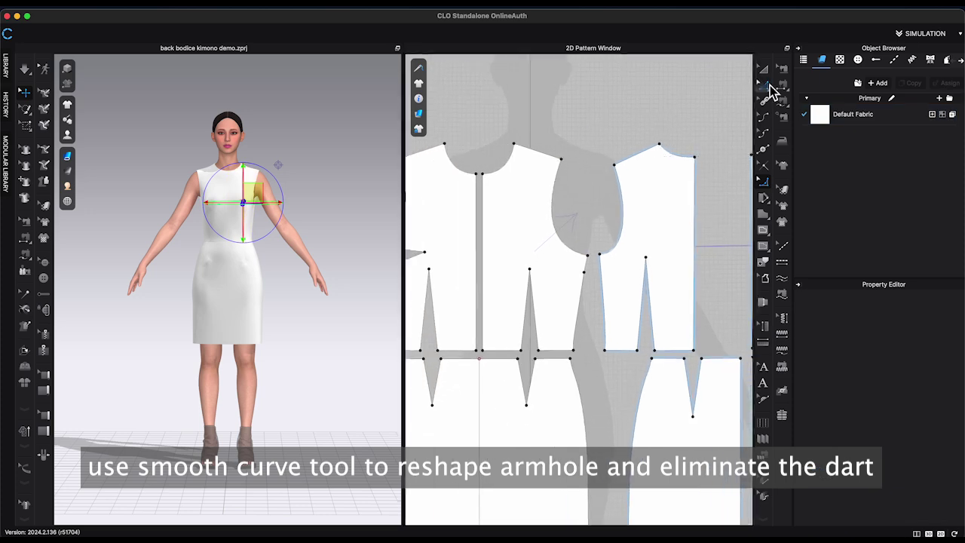
right_click(587, 270)
mouse_move(625, 341)
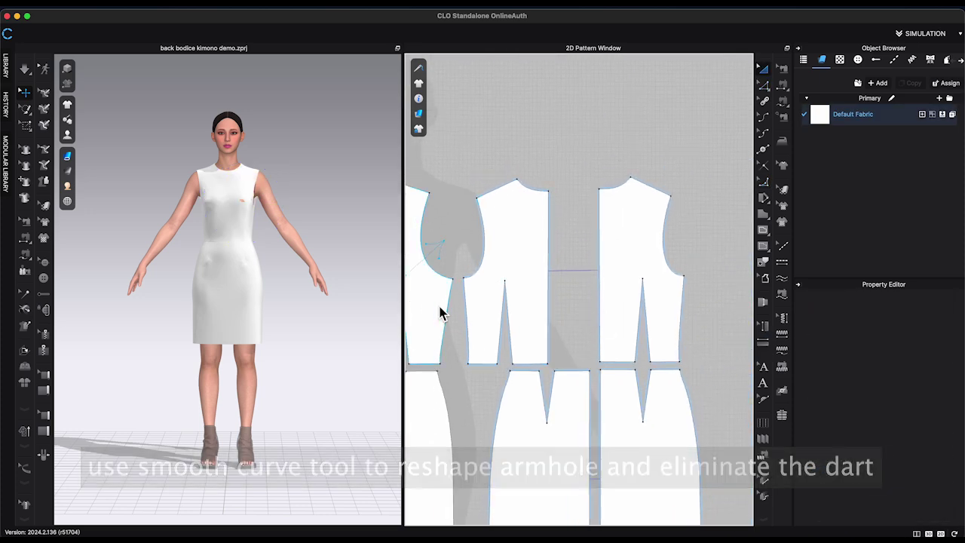
- Place the front bodice half on top of the matching back bodice half
click(678, 305)
scroll(712, 309, up, 5)
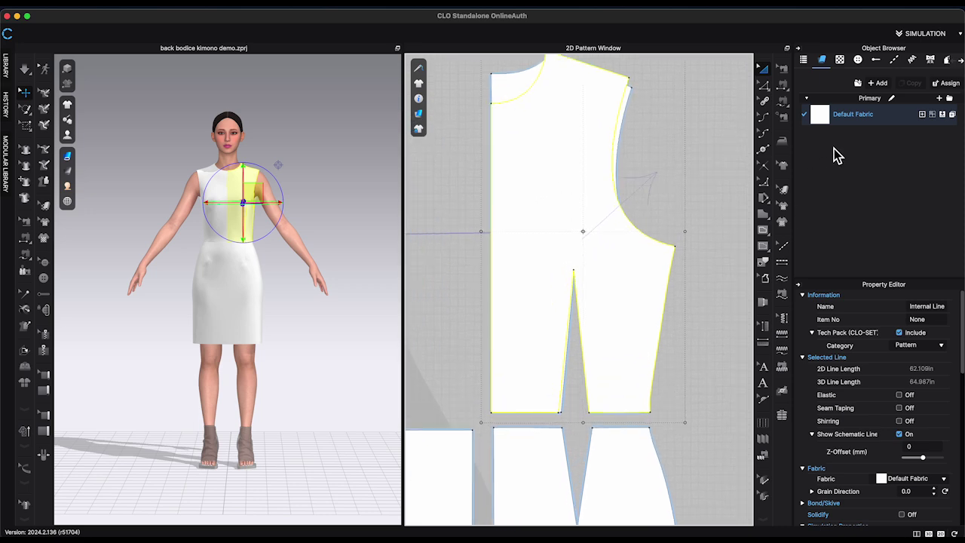
- Make a copy of Default Fabric and set the copy's base color to pink
click(866, 116)
click(910, 84)
scroll(912, 392, up, 5)
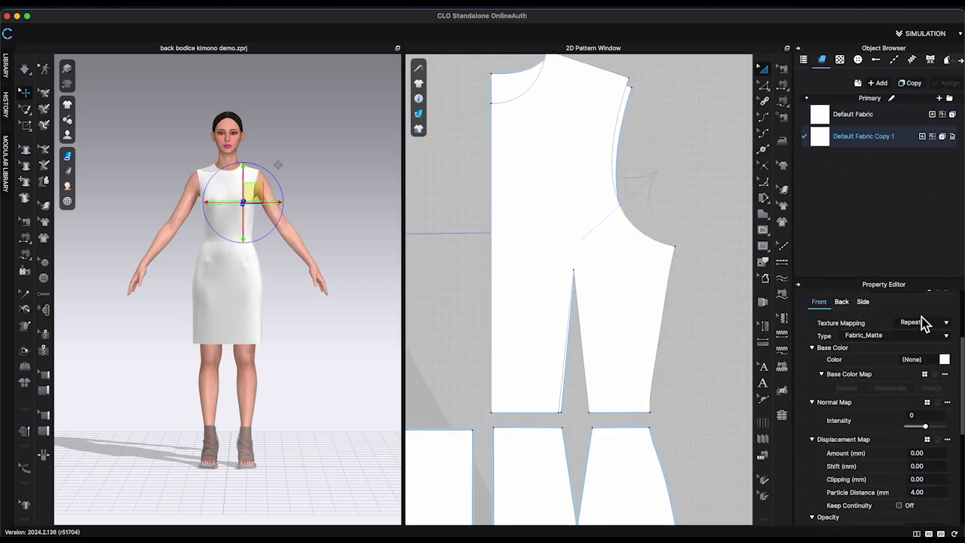
click(943, 419)
click(604, 238)
click(443, 414)
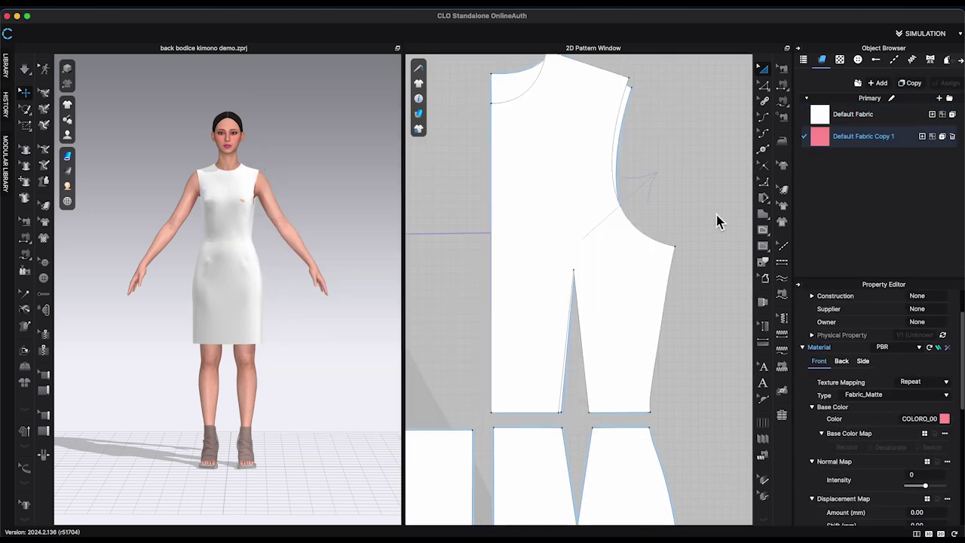
- Apply the pink Default Fabric Copy 1 to the back bodice and shift the front bodice so the underarm points meet
drag(820, 137, 623, 139)
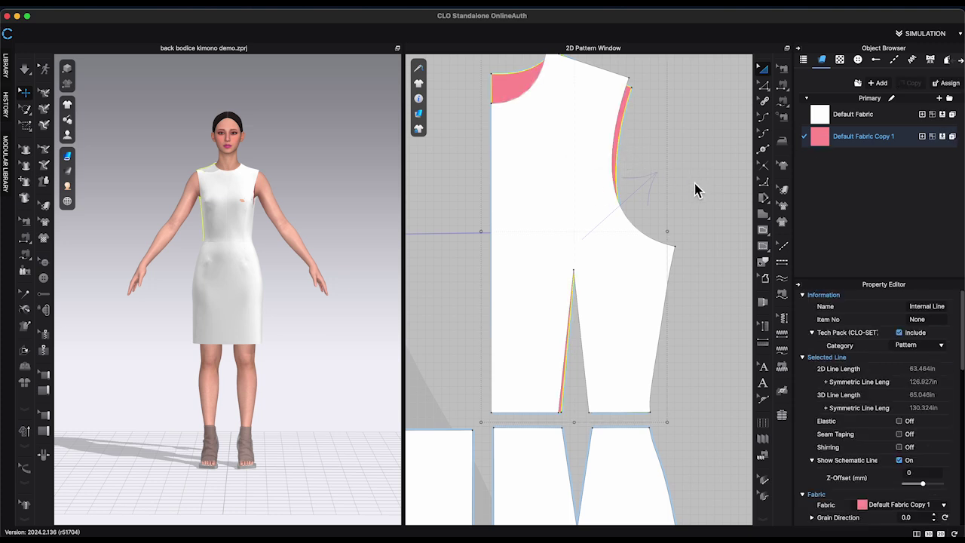
scroll(693, 184, down, 1)
drag(660, 280, 644, 280)
- Lower the opacity of Default Fabric to 66 so the pink back bodice shows through the front
click(865, 115)
scroll(910, 411, down, 5)
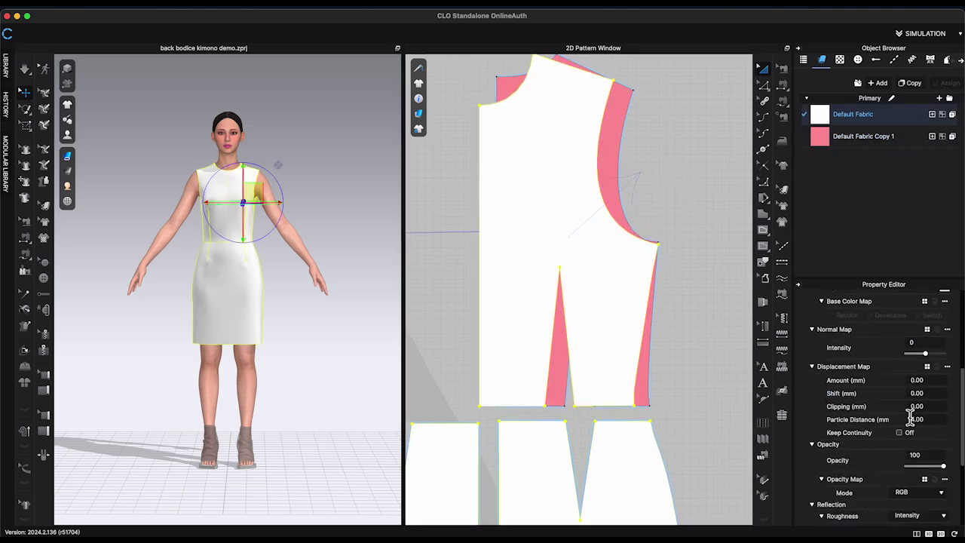
drag(941, 414, 930, 414)
middle_drag(682, 267, 651, 322)
scroll(654, 330, up, 3)
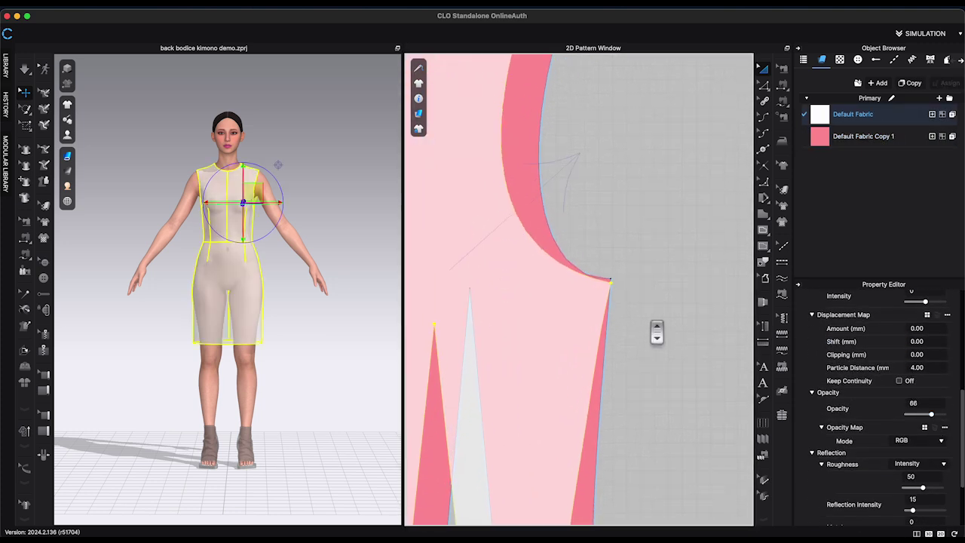
scroll(656, 333, down, 2)
- Reposition the front bodice over the back bodice to compare their armholes and bring the shoulder tips close together
click(612, 350)
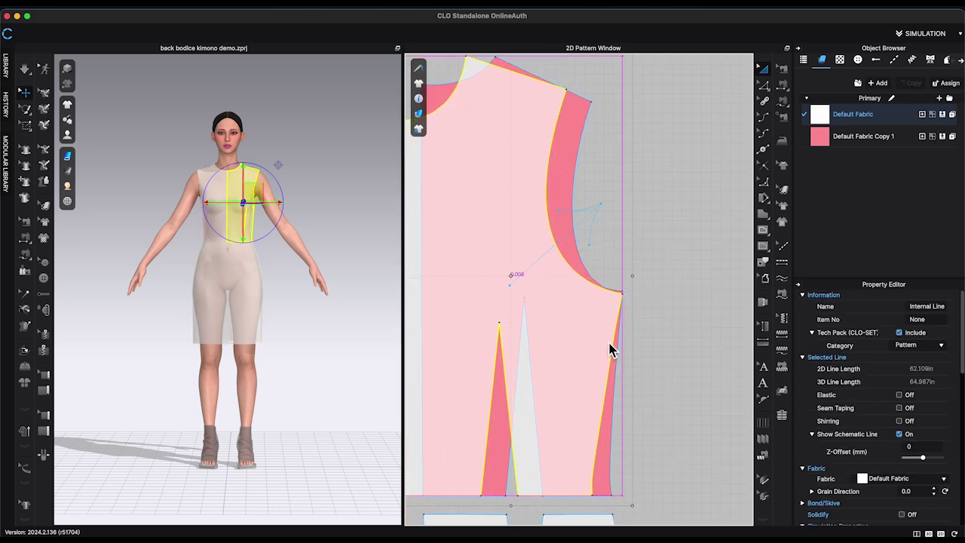
click(661, 340)
scroll(656, 339, up, 3)
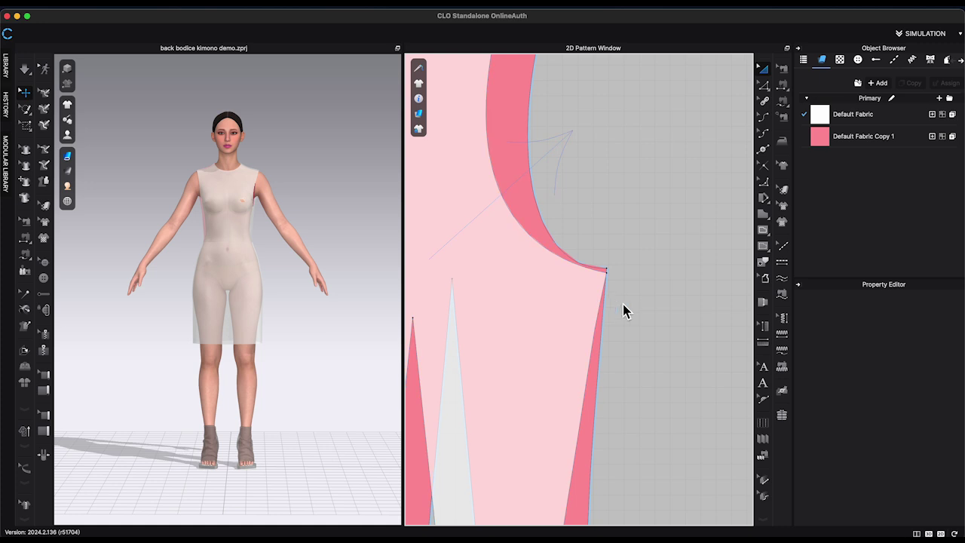
scroll(624, 305, down, 1)
middle_drag(629, 311, 637, 396)
scroll(665, 253, down, 2)
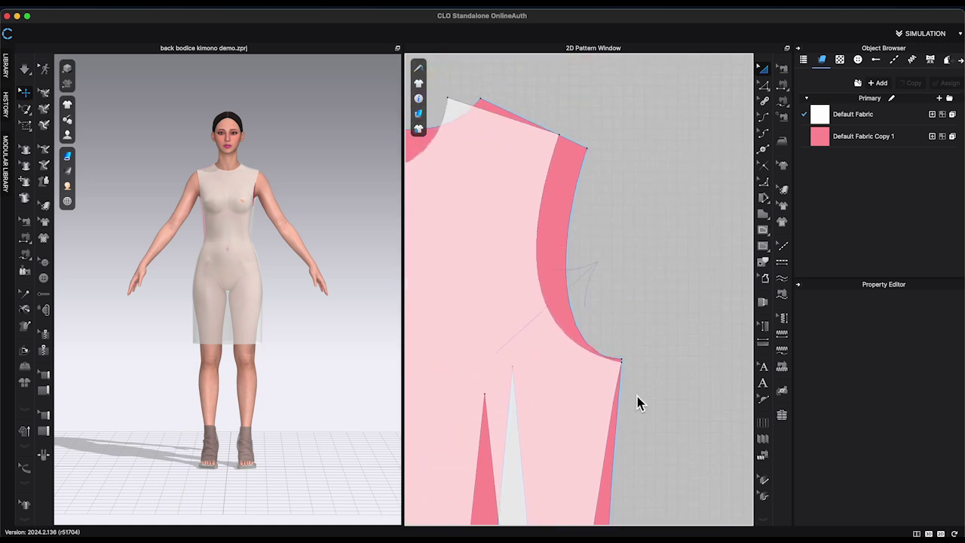
click(550, 195)
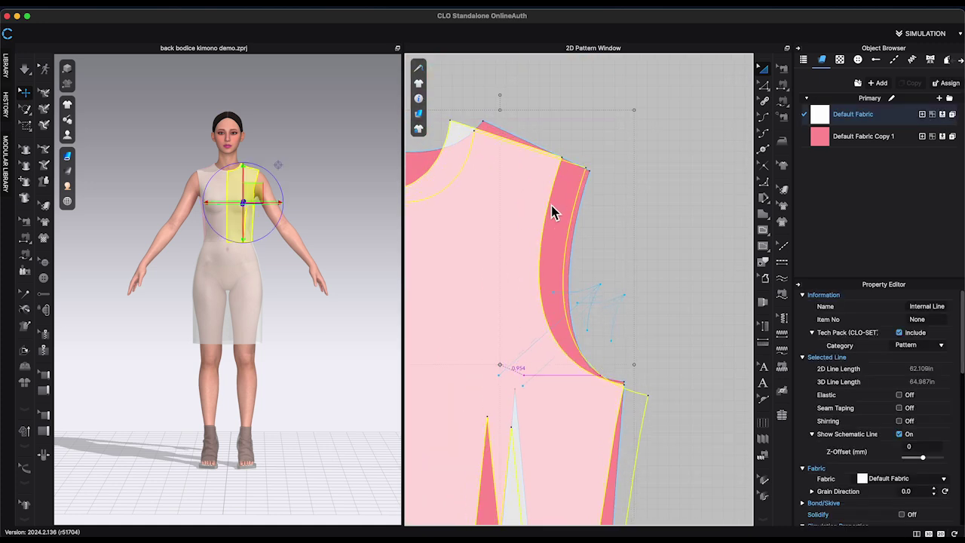
drag(551, 205, 554, 210)
middle_drag(716, 319, 717, 199)
click(716, 201)
scroll(690, 219, down, 2)
drag(614, 262, 611, 251)
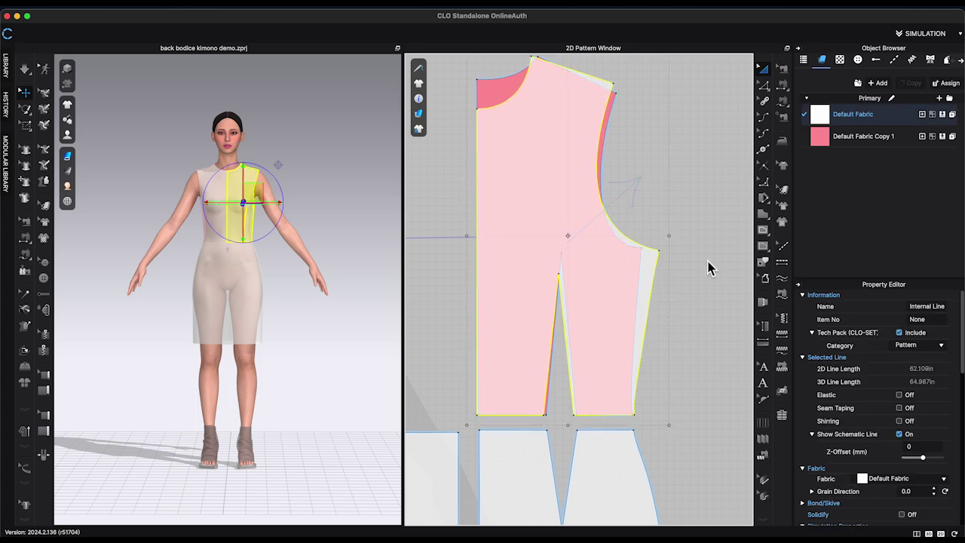
- Align the front bodice with the back at the shoulder and move the front's shoulder tip point onto the back's
middle_drag(708, 262, 695, 346)
click(763, 85)
scroll(605, 177, up, 2)
drag(597, 169, 600, 169)
click(650, 174)
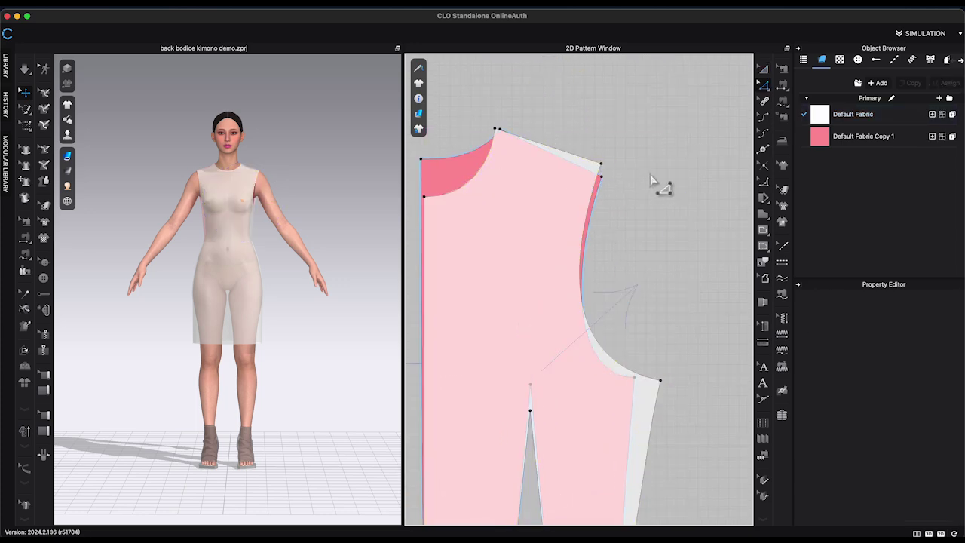
click(764, 70)
drag(546, 195, 551, 194)
click(764, 85)
mouse_move(606, 164)
mouse_down()
mouse_move(603, 175)
mouse_move(599, 163)
mouse_up()
click(621, 185)
scroll(612, 187, up, 3)
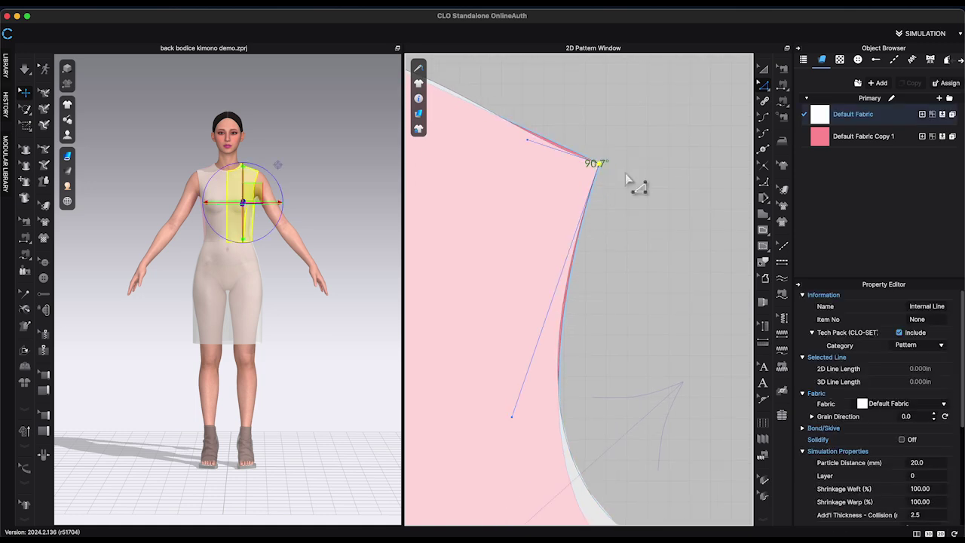
click(603, 166)
- Move the front bodice's underarm point inward, closer to the back bodice's side seam
scroll(606, 172, down, 3)
middle_drag(687, 389, 684, 268)
drag(677, 284, 654, 282)
scroll(684, 270, down, 5)
click(678, 269)
scroll(654, 189, up, 5)
- Try to reposition the front bodice's shoulder tip against the back bodice
click(763, 69)
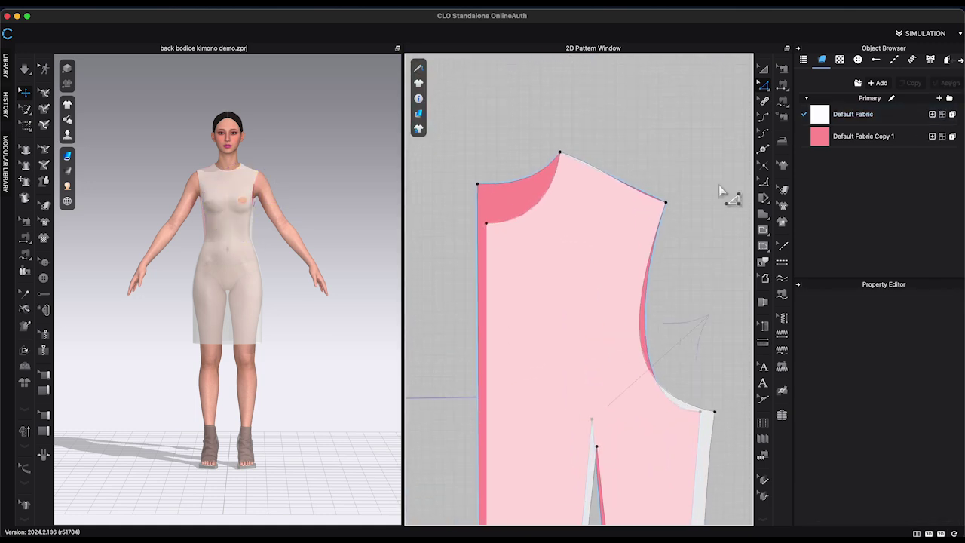
click(630, 207)
click(763, 85)
drag(630, 207, 672, 199)
scroll(674, 207, down, 2)
key(super+z)
- Shift the front bodice sideways by about 0.43 in so its shoulder tip meets the back bodice's
click(763, 68)
click(625, 245)
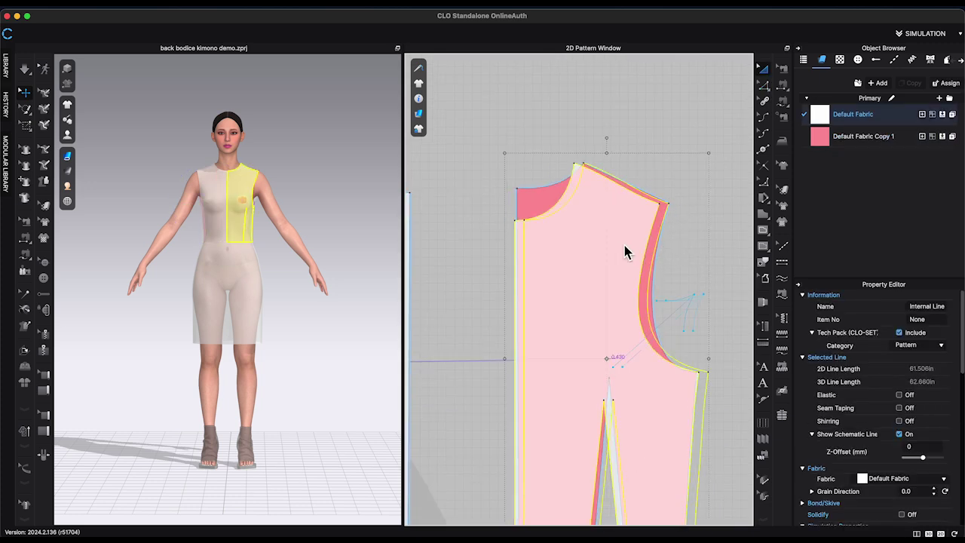
drag(624, 245, 632, 245)
click(706, 267)
- Move the front bodice off the back bodice and place it in the empty area beside it
scroll(706, 267, down, 2)
middle_drag(705, 267, 633, 239)
key(z)
scroll(686, 237, down, 2)
key(a)
drag(491, 266, 622, 261)
scroll(731, 252, down, 2)
middle_drag(731, 252, 639, 242)
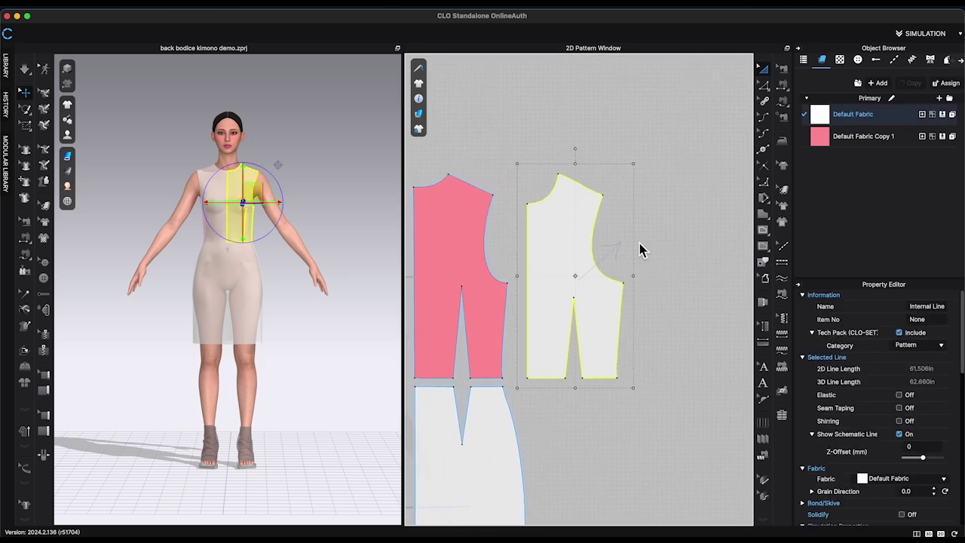
- Replace the front bodice's armhole curve with a straight line from the shoulder tip to the underarm point
click(763, 182)
click(606, 199)
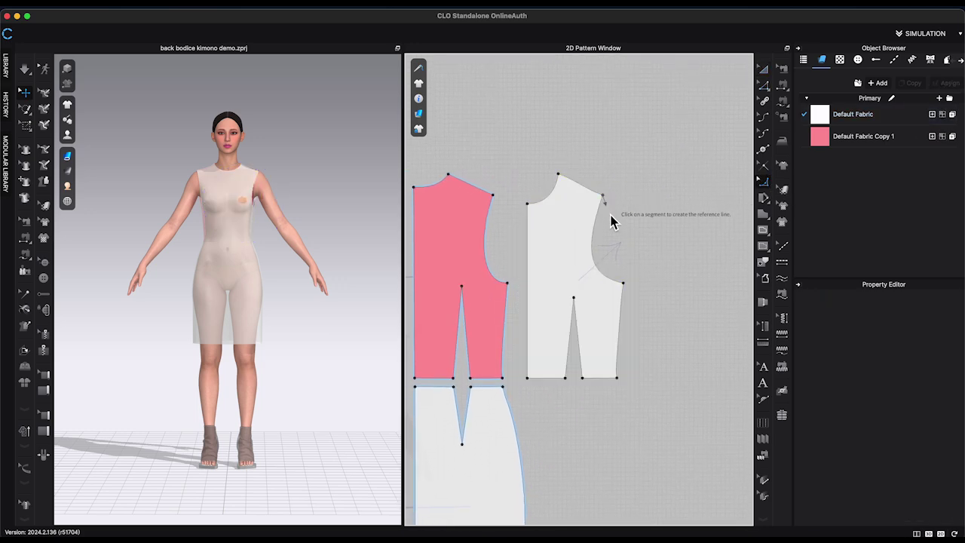
click(625, 284)
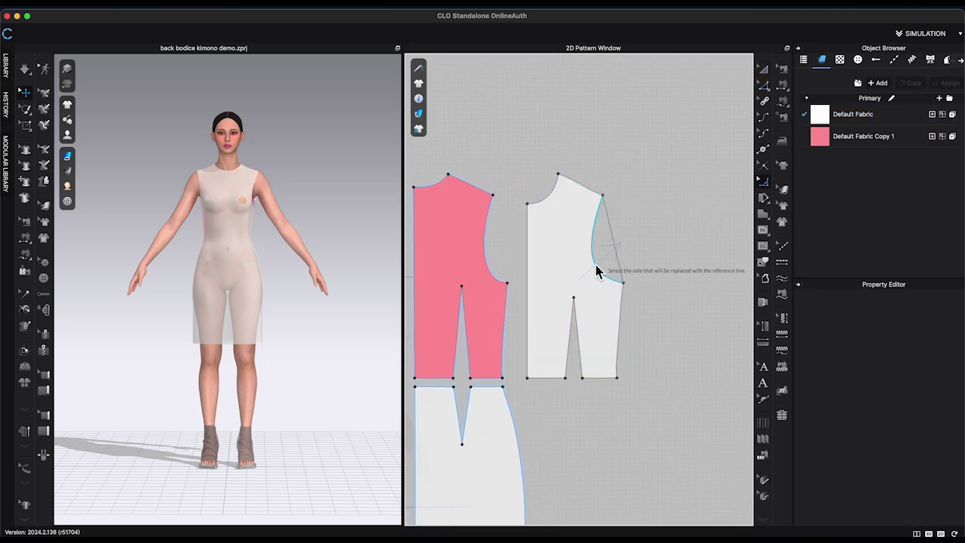
click(620, 268)
- Add points on the front bodice's straight armhole line, just below the shoulder tip and just above the underarm
scroll(642, 273, up, 2)
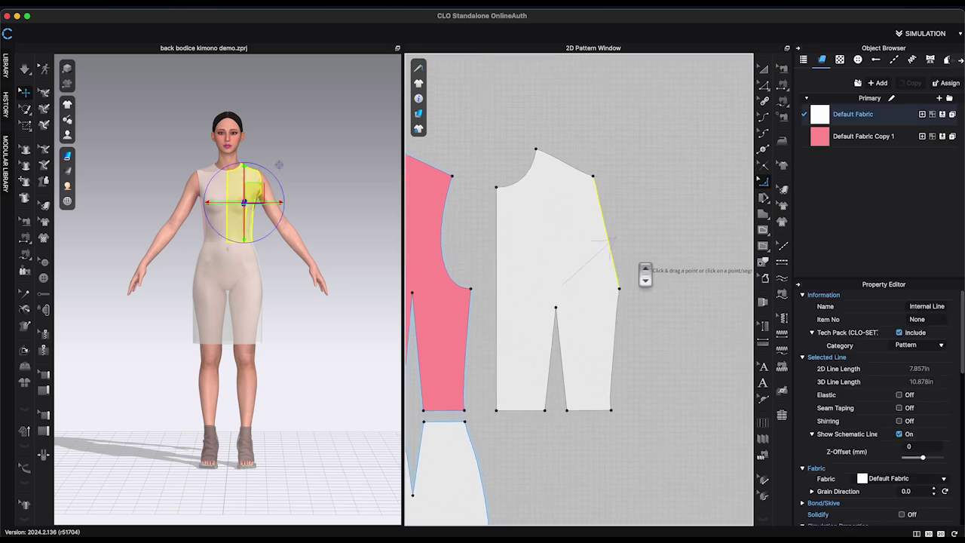
scroll(644, 273, up, 2)
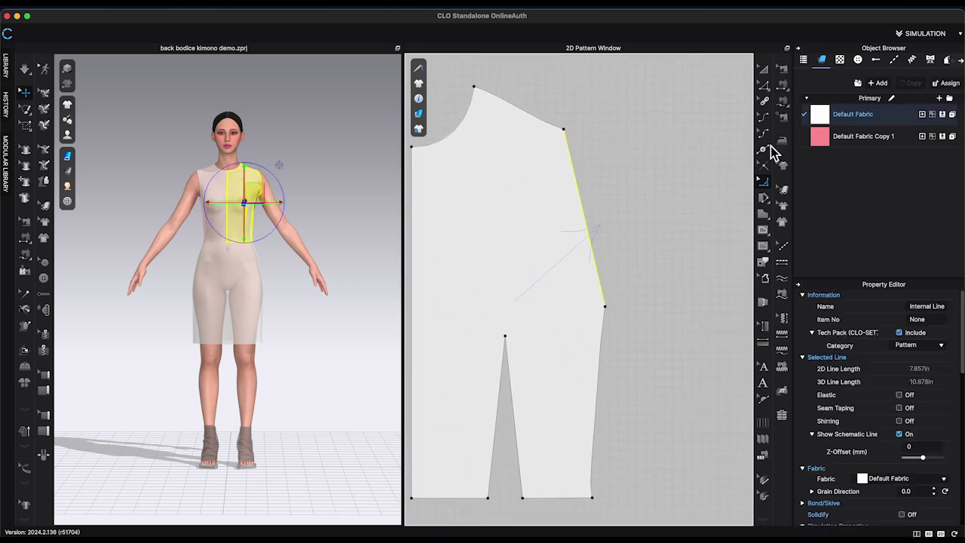
click(570, 144)
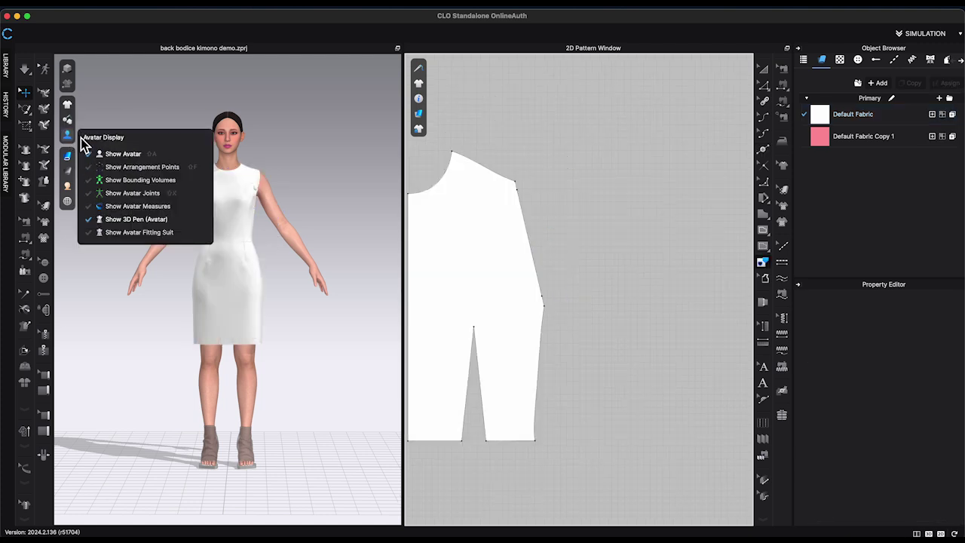
- Hide the 3D pen lines on the avatar
click(139, 214)
mouse_move(196, 234)
right_down()
mouse_move(252, 258)
mouse_move(323, 264)
right_up()
scroll(165, 193, up, 5)
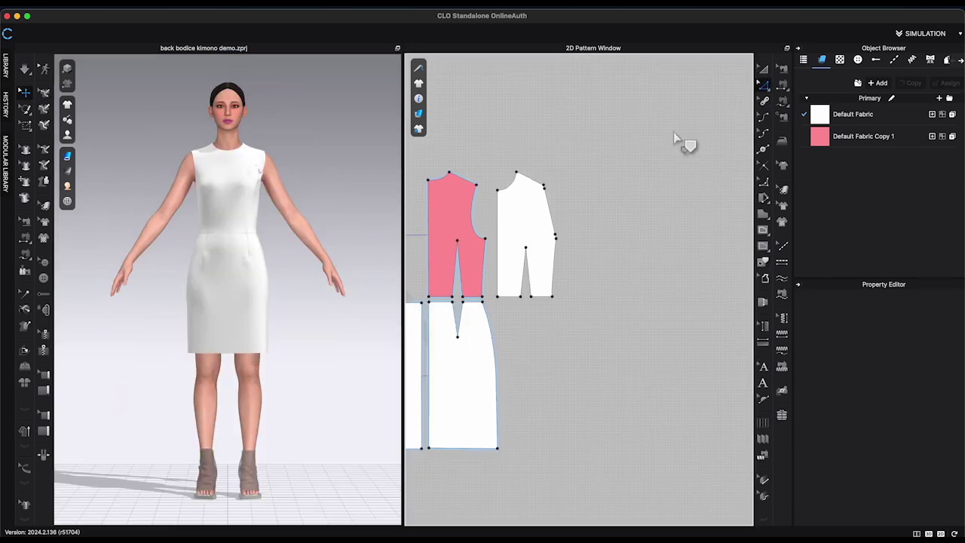
- Pull the point below the front bodice's shoulder tip outward and down into an overarm sleeve line about 23.2 in long
scroll(549, 204, up, 6)
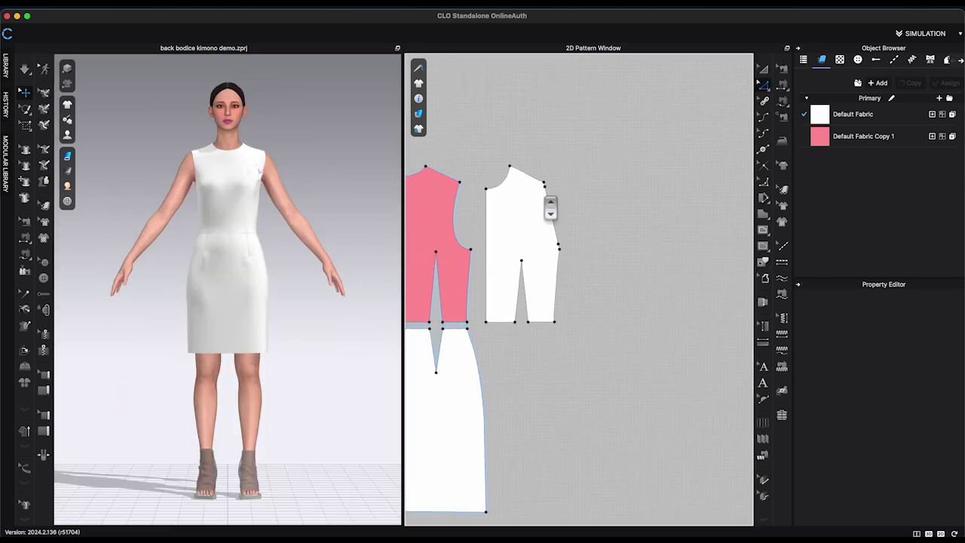
right_drag(663, 233, 582, 231)
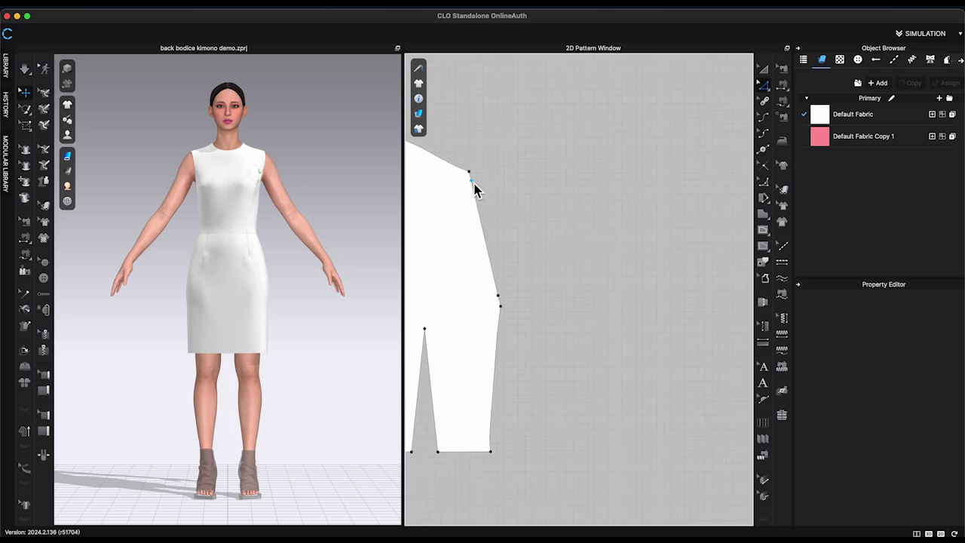
drag(472, 181, 743, 254)
right_click(744, 254)
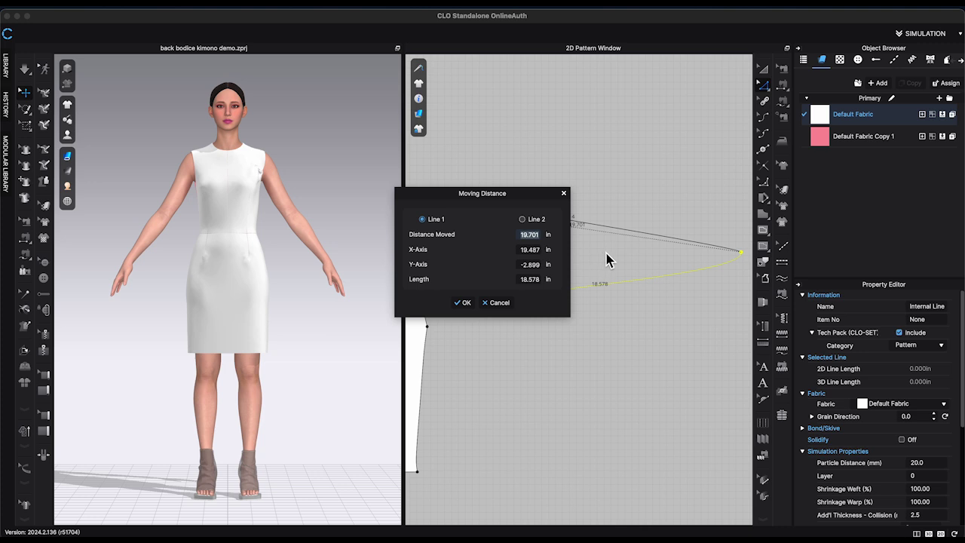
click(461, 303)
scroll(572, 329, down, 5)
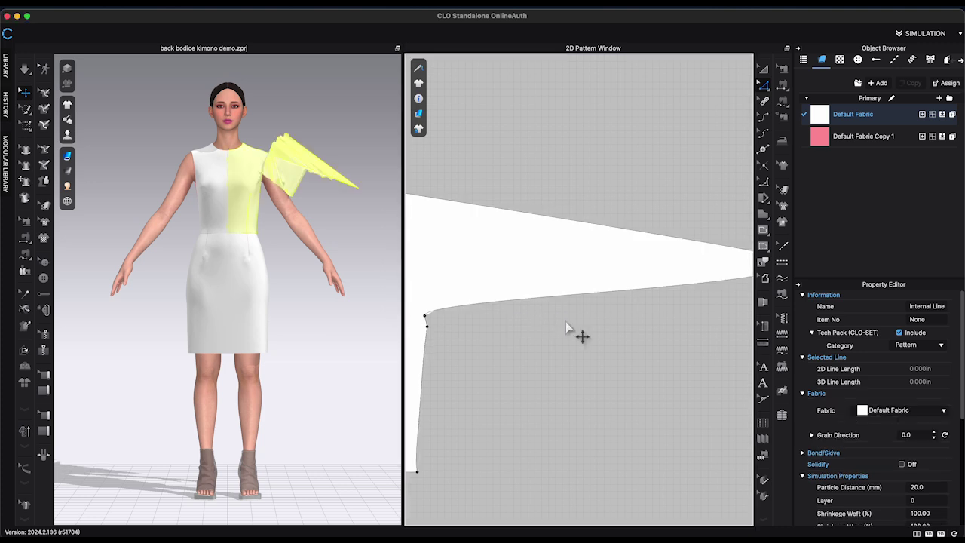
drag(689, 238, 679, 258)
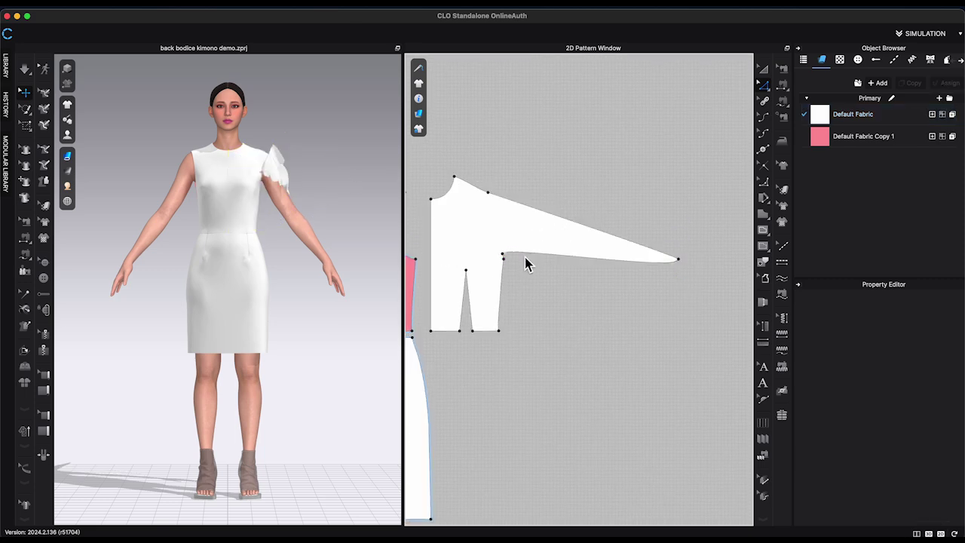
- Pull the front's added underarm point outward about 19.1 in and replace the sleeve's curved end with a straight line
drag(506, 258, 667, 302)
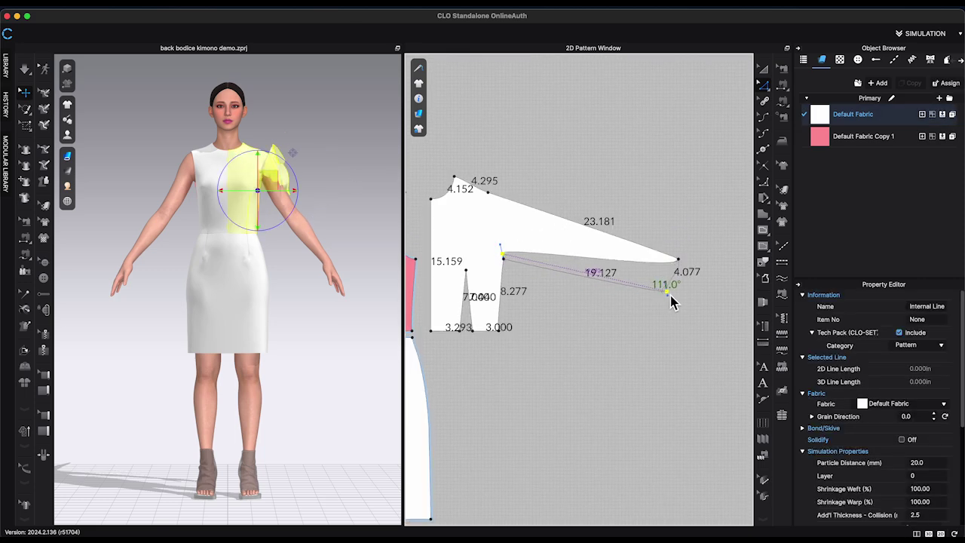
scroll(670, 296, up, 3)
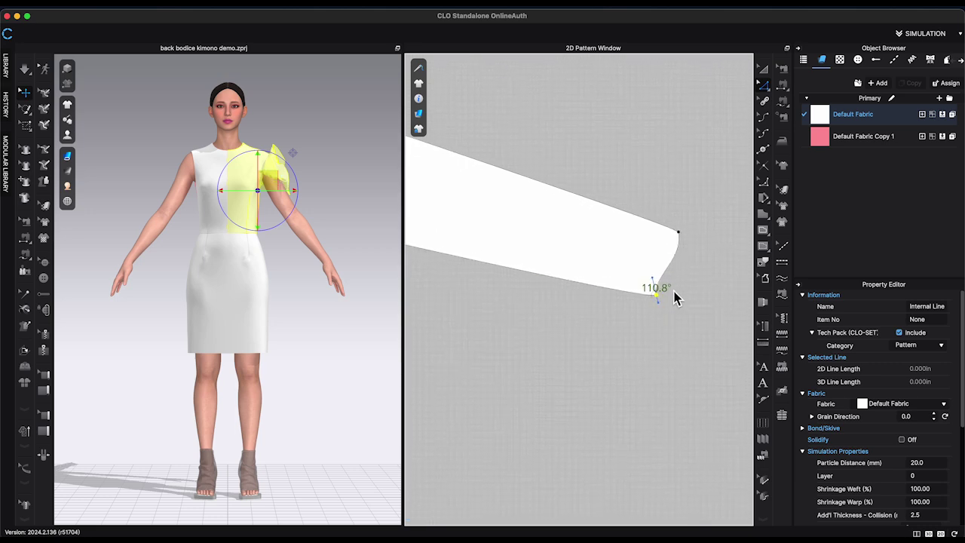
click(681, 233)
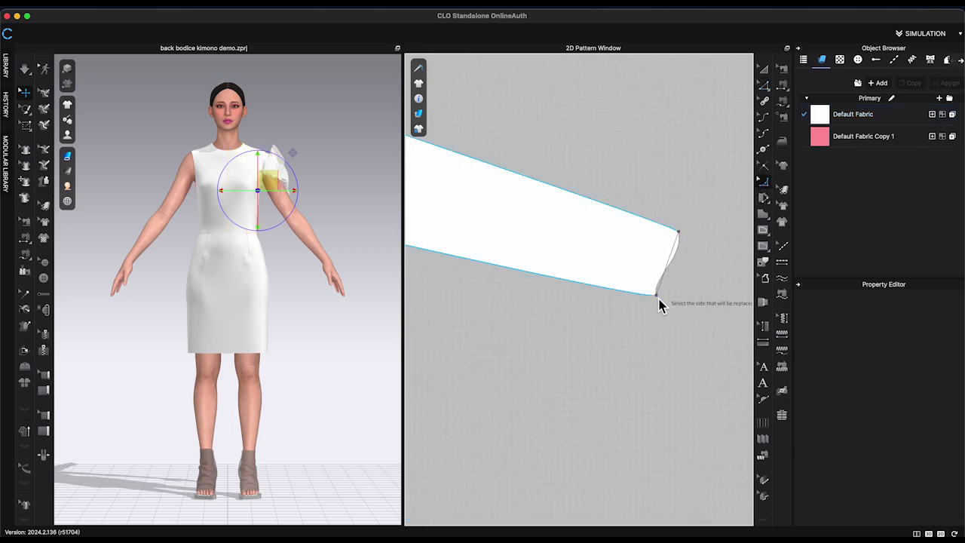
click(671, 261)
- Straighten the front sleeve's underarm line at its lower wrist corner
click(765, 86)
click(658, 296)
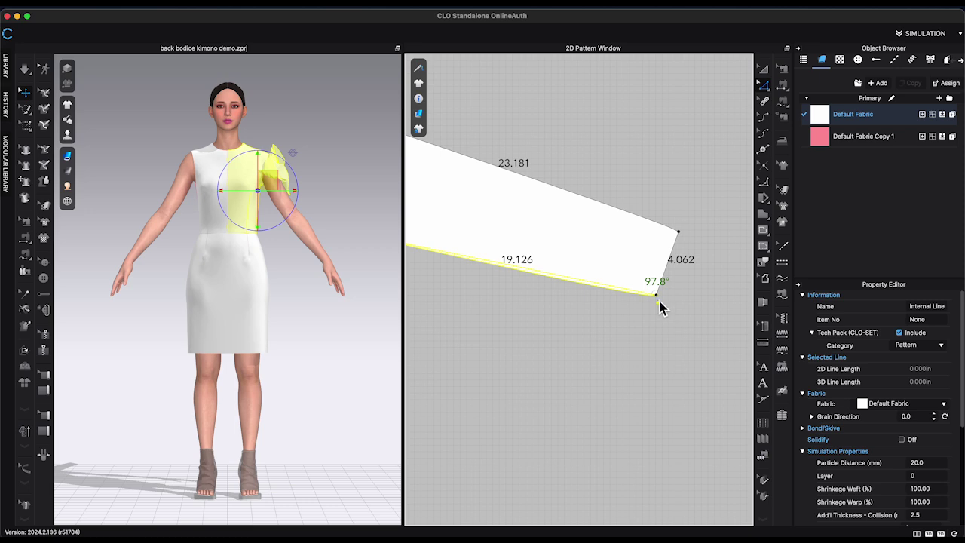
click(684, 316)
- Replace the back bodice's armhole curve with a straight line from the shoulder tip to the underarm point
scroll(684, 313, down, 5)
scroll(635, 297, up, 3)
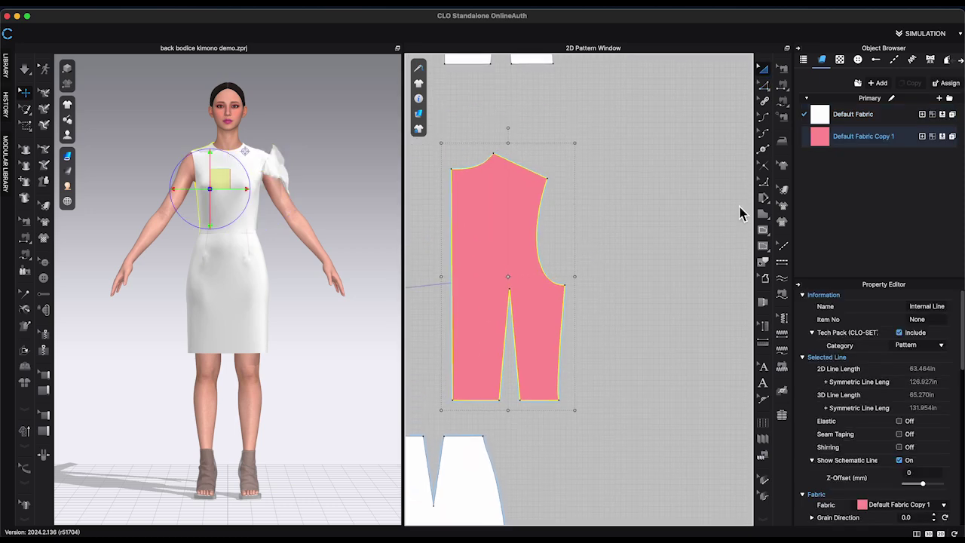
click(764, 182)
click(550, 181)
click(560, 260)
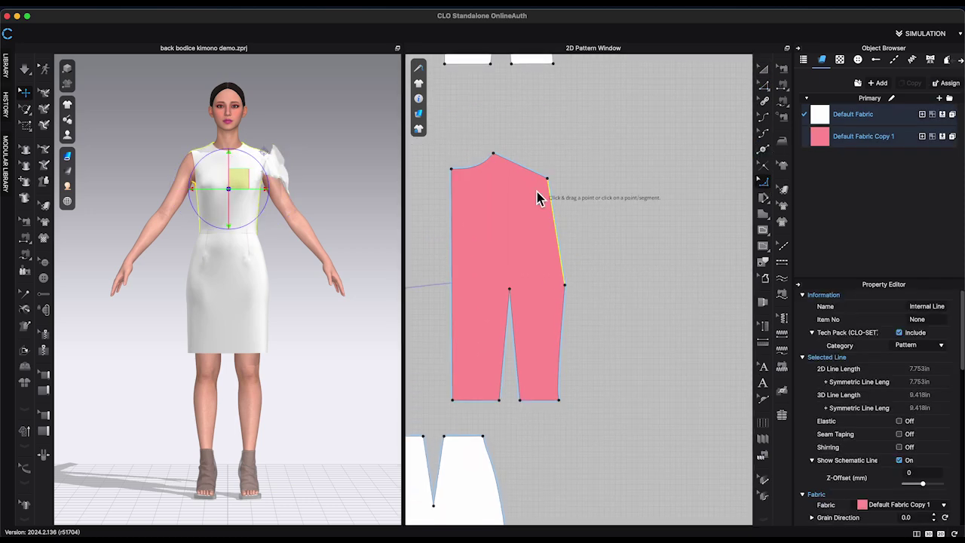
click(565, 283)
- Add points on the back bodice's straight armhole line, one below the shoulder tip and one above the underarm
click(768, 87)
scroll(553, 224, down, 5)
scroll(486, 234, up, 8)
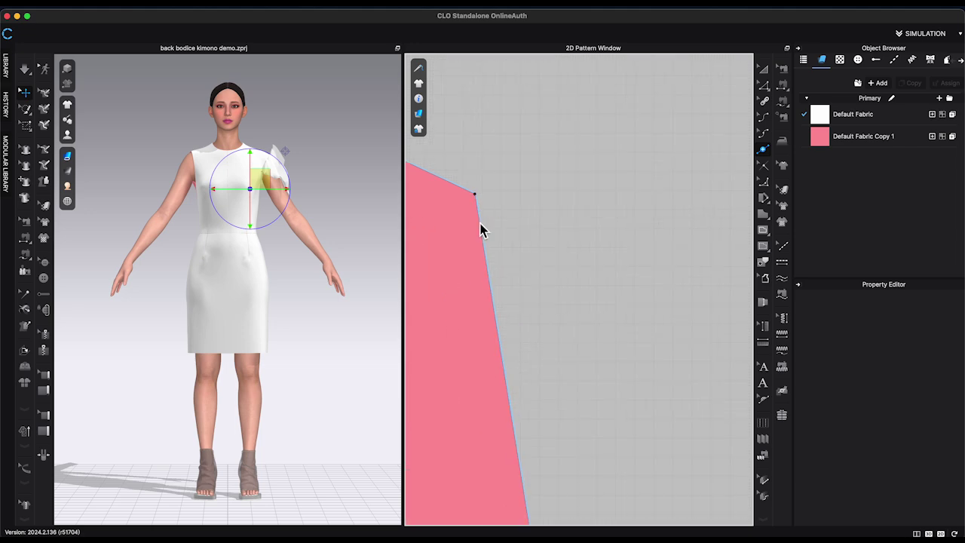
click(480, 230)
scroll(560, 332, down, 4)
click(541, 408)
- Pull the point below the back bodice's shoulder tip outward to form the overarm line of the sleeve
scroll(671, 385, down, 3)
middle_drag(671, 385, 532, 314)
click(763, 85)
drag(454, 313, 685, 324)
right_click(685, 325)
click(469, 305)
- Pull the back bodice's added underarm point outward into an underarm sleeve line about 19.5 in long
scroll(633, 362, down, 3)
scroll(633, 362, up, 2)
drag(492, 314, 682, 356)
click(578, 104)
click(586, 104)
click(681, 357)
- Replace the back sleeve's wrist edge with a straight line between its two corner points
scroll(695, 325, up, 3)
click(689, 348)
click(681, 344)
scroll(682, 345, down, 5)
shift+click(675, 184)
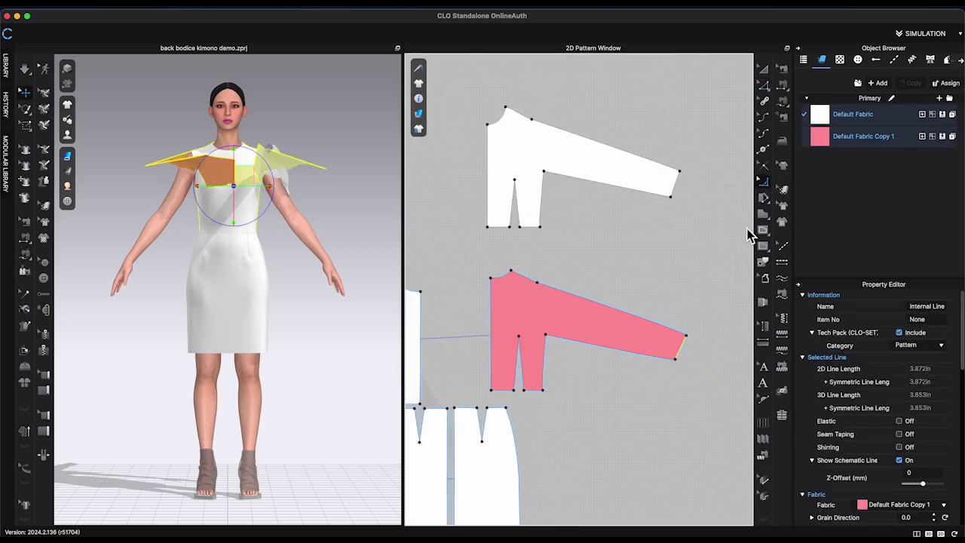
click(764, 182)
scroll(682, 353, up, 5)
click(678, 384)
scroll(527, 327, down, 5)
- Overlay the back bodice on the front bodice so their sleeve underarm lines align
click(527, 327)
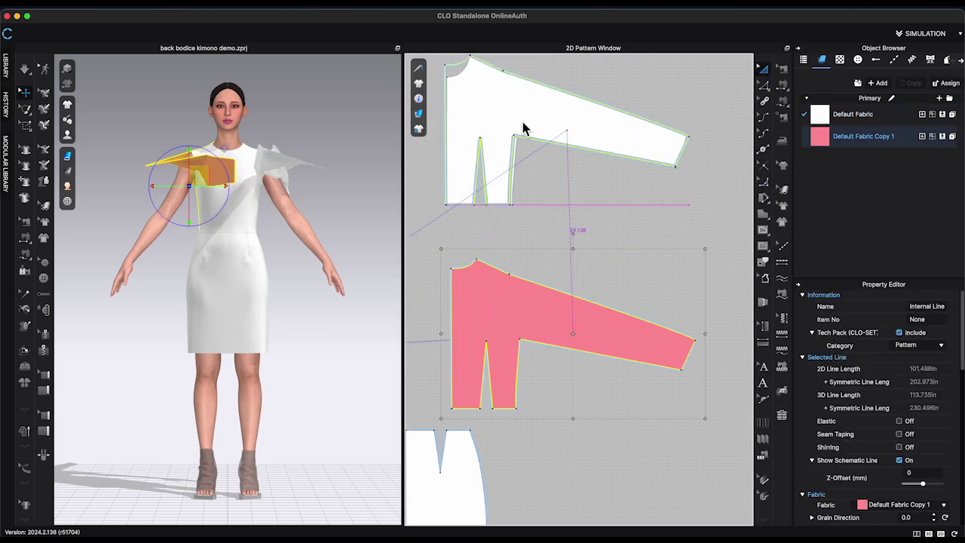
drag(522, 126, 521, 120)
middle_drag(580, 194, 529, 403)
scroll(633, 362, up, 5)
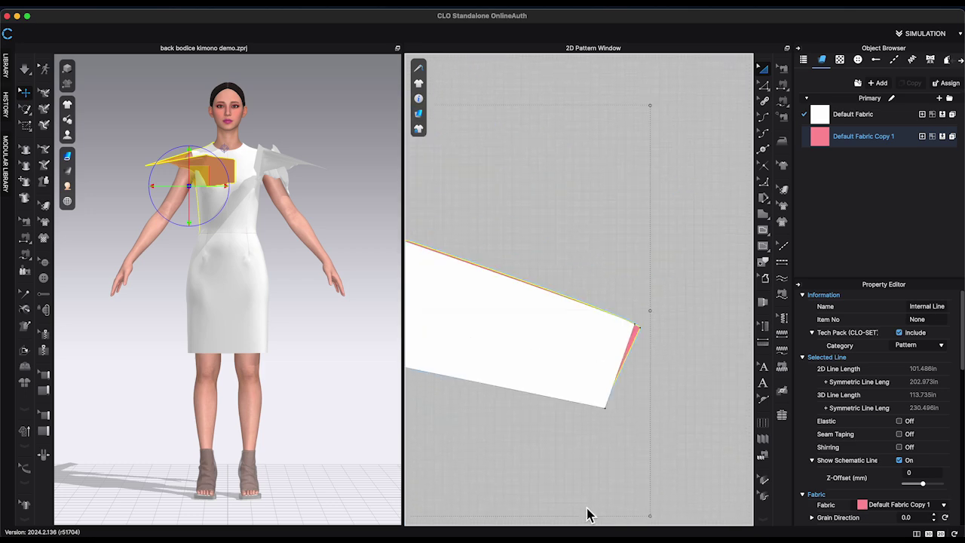
- Move the back sleeve's upper wrist corner onto the matching corner of the front sleeve
click(586, 510)
click(641, 322)
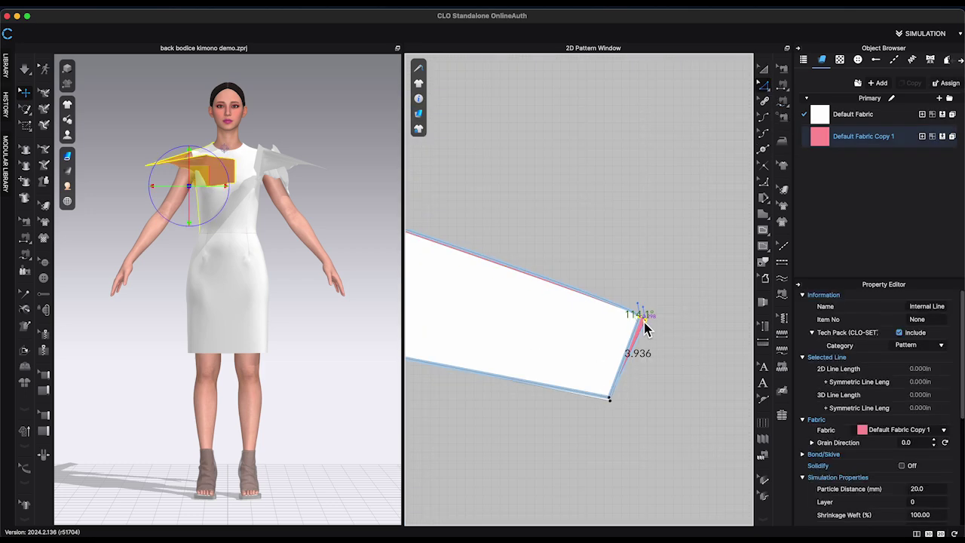
scroll(642, 306, up, 3)
scroll(617, 249, down, 8)
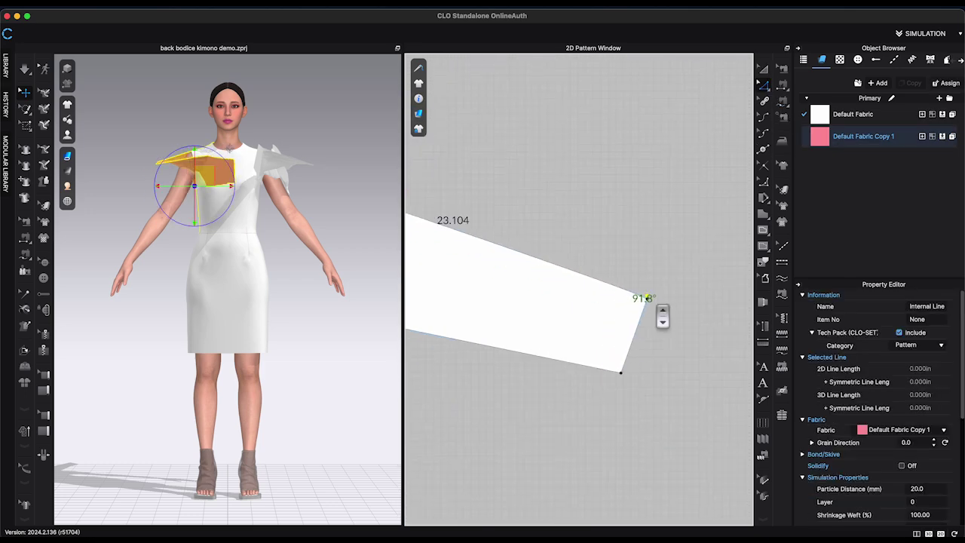
- Move the front bodice off the back bodice and place it directly below
drag(551, 282, 592, 371)
scroll(592, 370, up, 5)
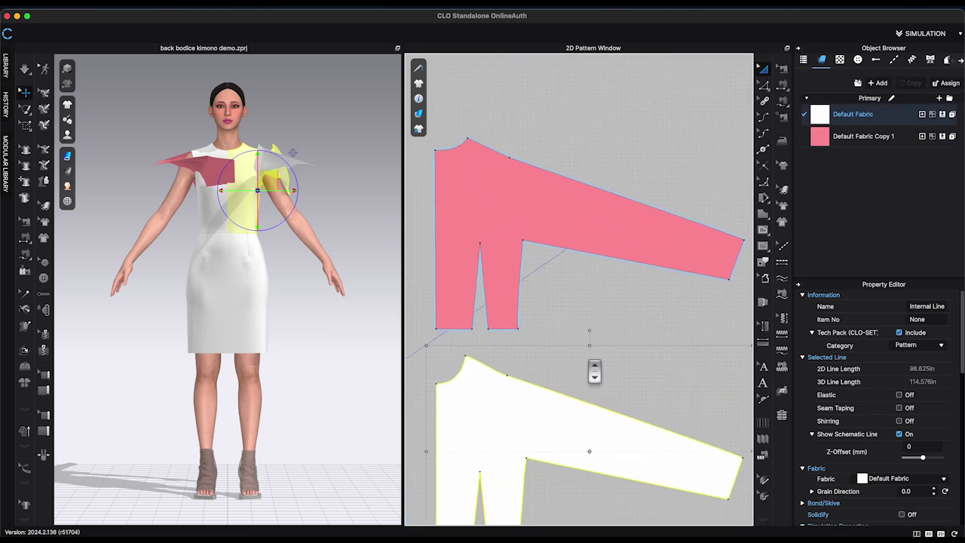
click(600, 358)
middle_drag(603, 370, 615, 361)
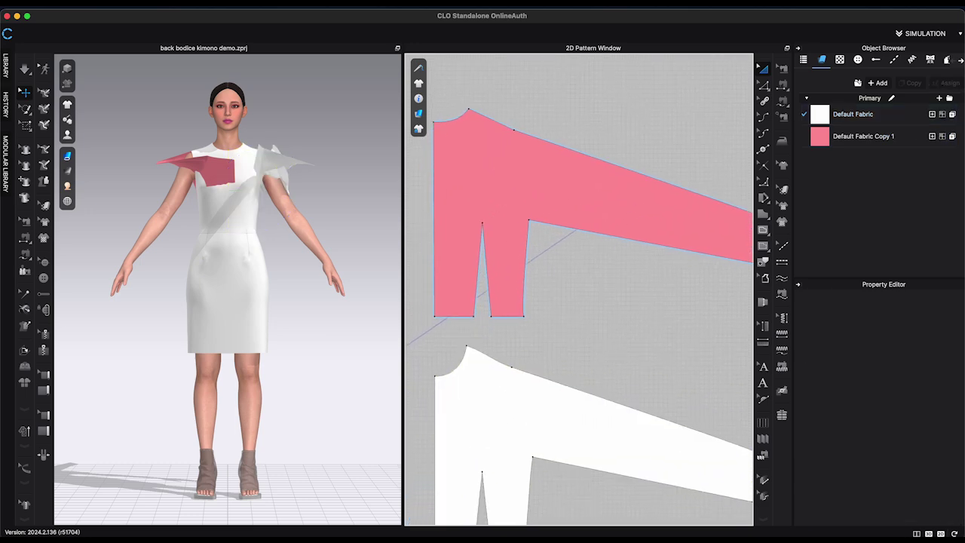
- Raise the back bodice's shoulder tip point to smooth the transition from shoulder to sleeve
click(763, 85)
scroll(520, 134, up, 5)
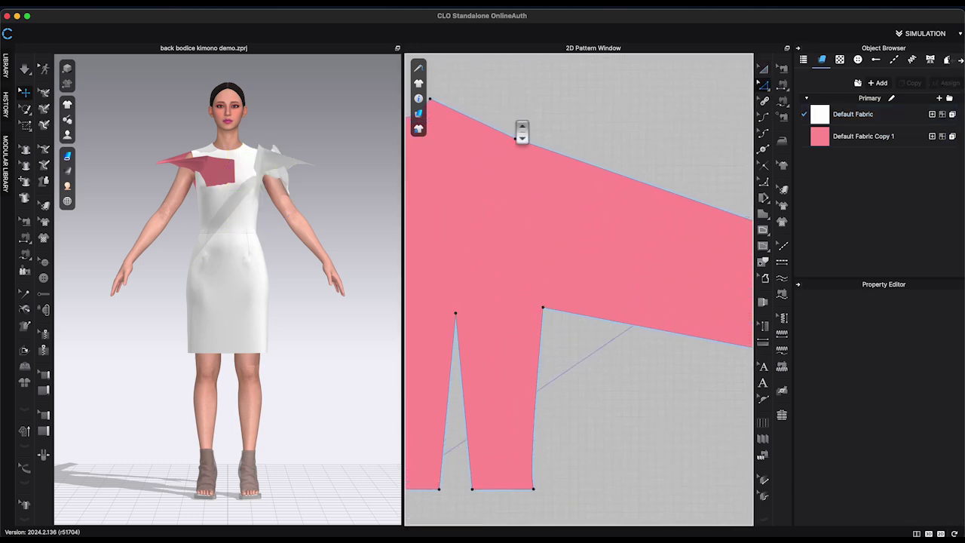
click(517, 141)
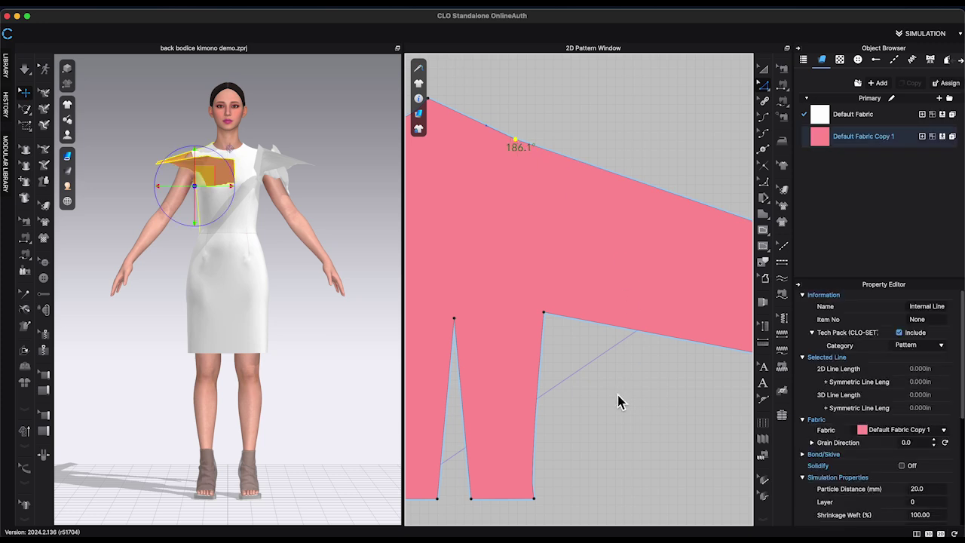
scroll(616, 396, down, 3)
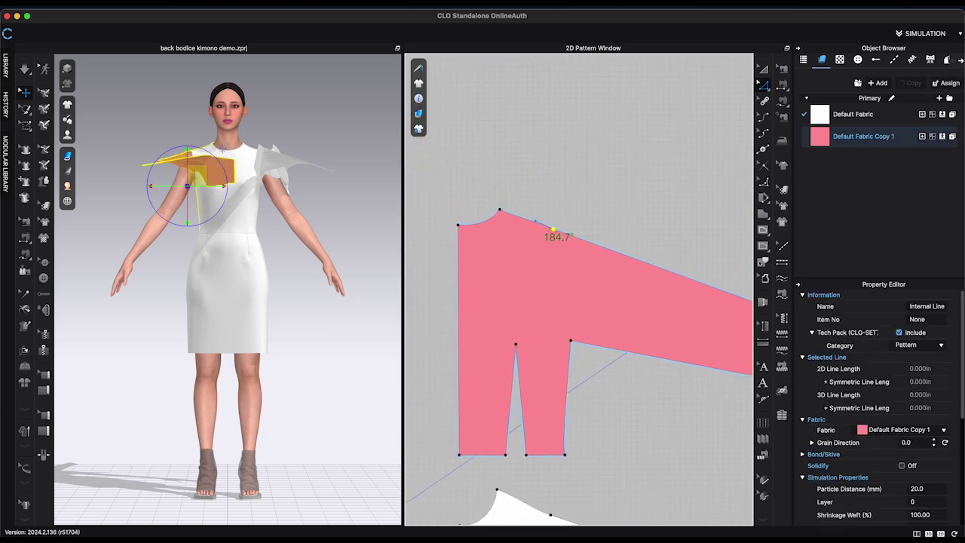
- Raise the front bodice's shoulder tip point to smooth its shoulder into the overarm line
right_drag(642, 452, 637, 320)
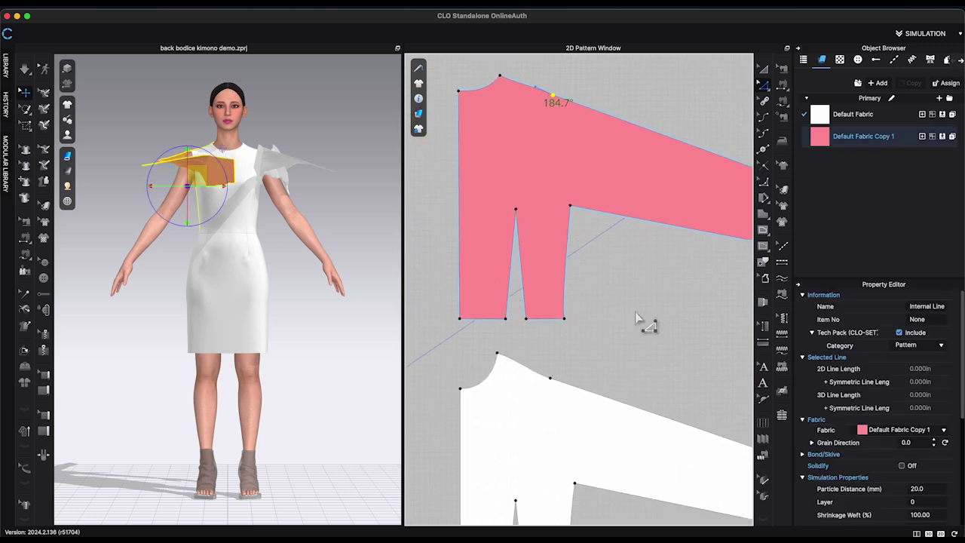
click(555, 383)
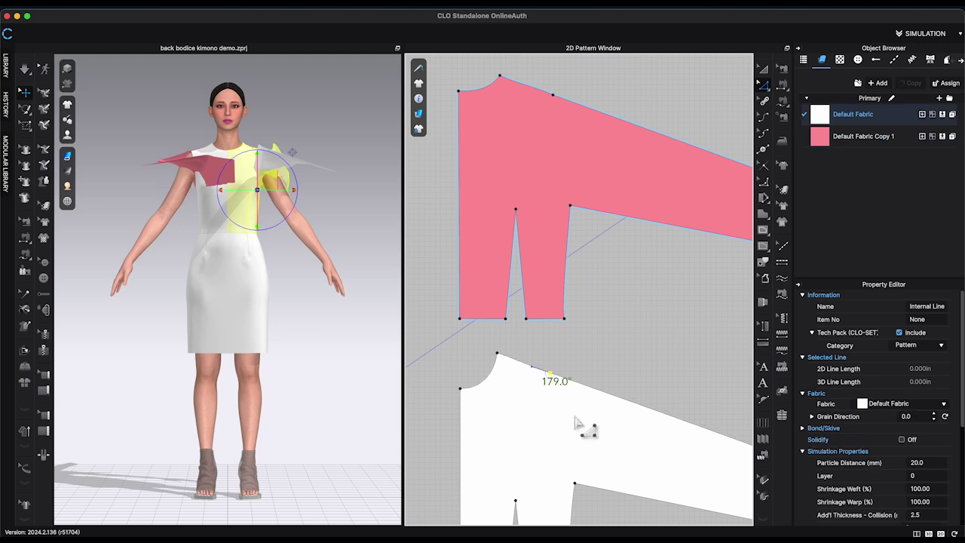
scroll(613, 357, down, 3)
click(595, 348)
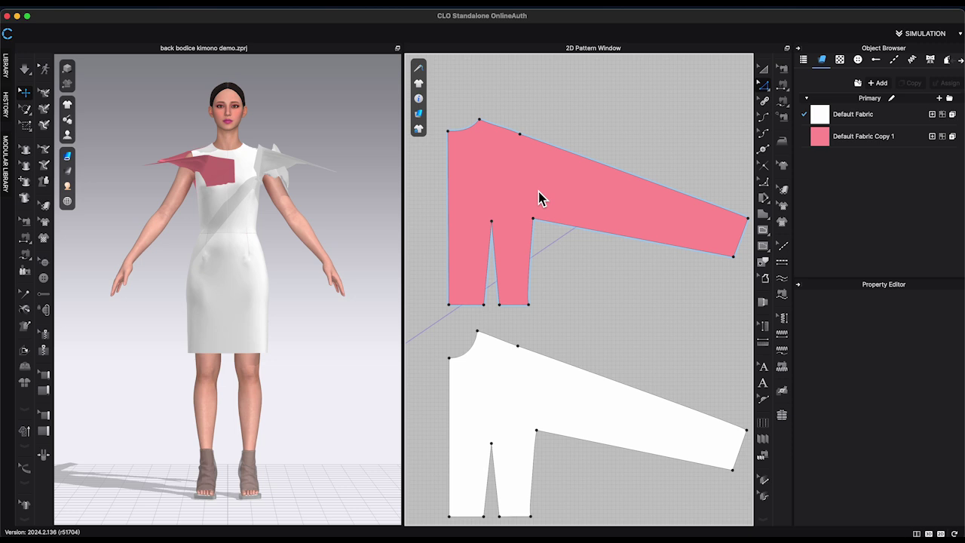
- Extend the back bodice's outline by 0.5 in along its shoulder and overarm line with Offset Pattern Outline
scroll(582, 192, up, 3)
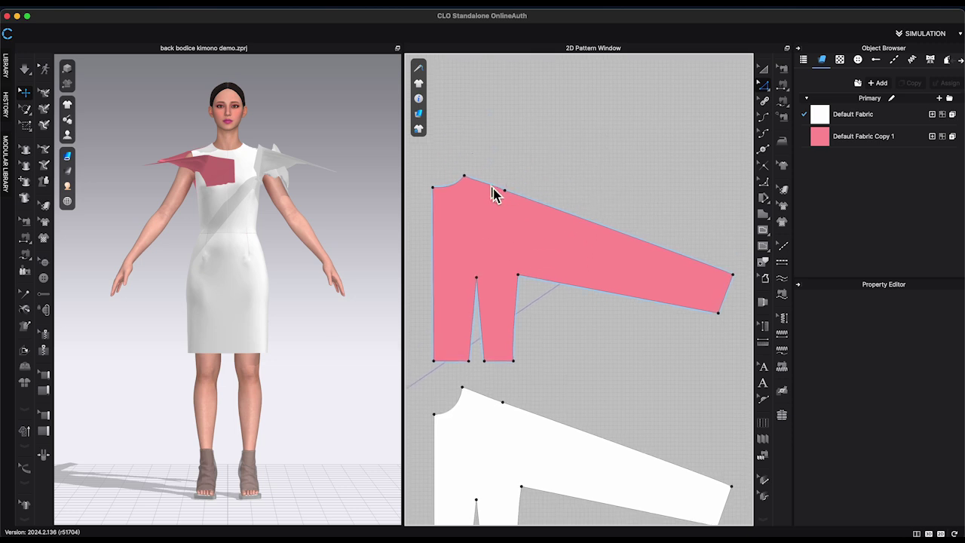
click(492, 188)
right_click(547, 209)
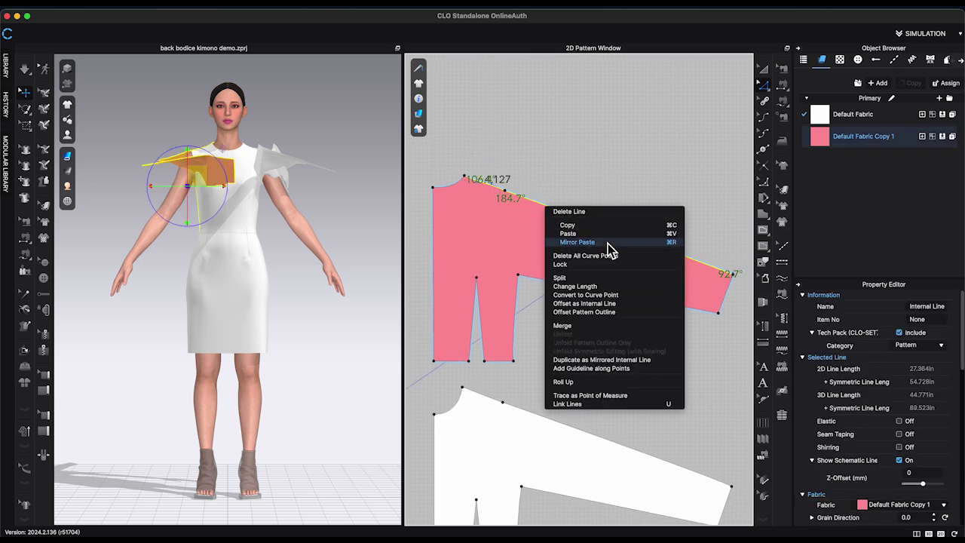
click(608, 313)
text(0)
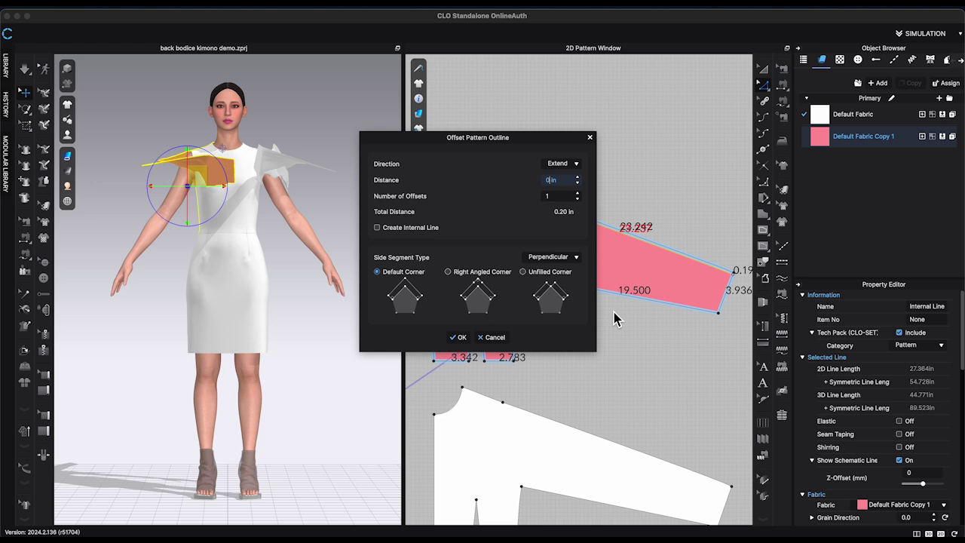
text(.5)
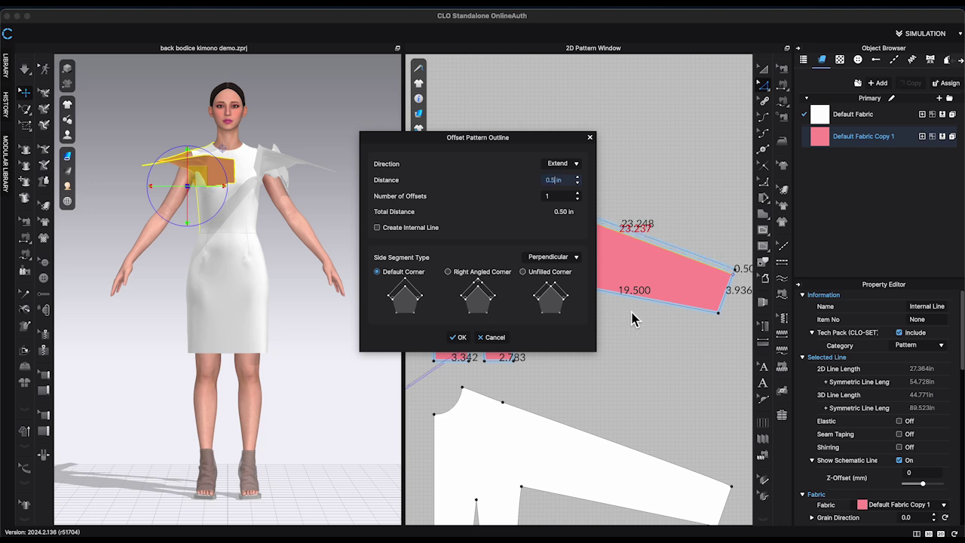
click(459, 337)
scroll(524, 193, up, 3)
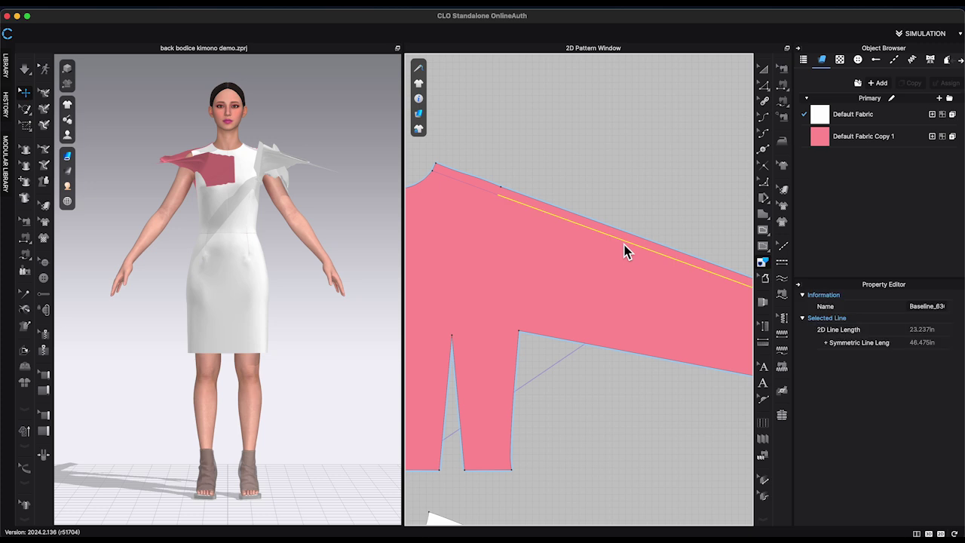
scroll(545, 226, down, 5)
scroll(556, 323, up, 2)
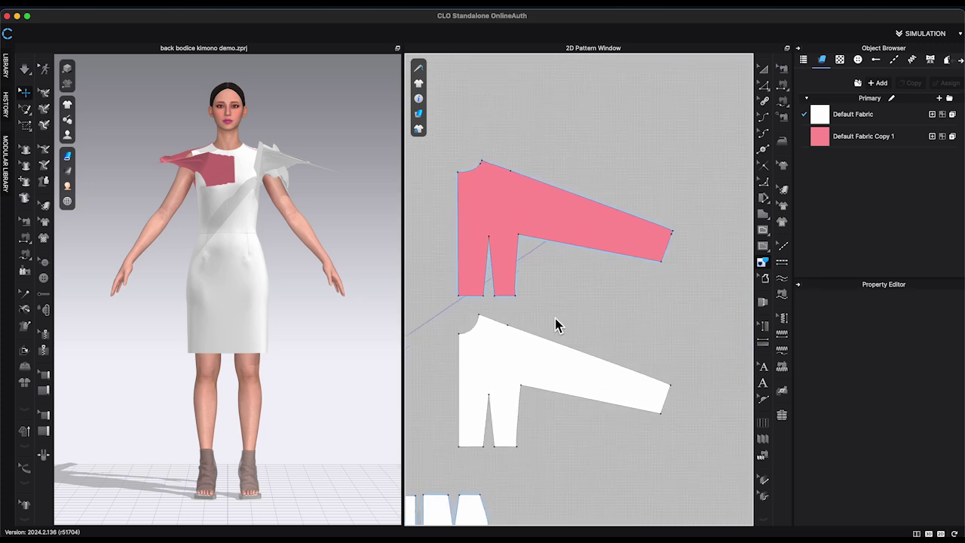
- Add a point about 5 in from the armpit on the back bodice's underarm sleeve seam and another on its side seam
click(769, 84)
scroll(544, 198, up, 4)
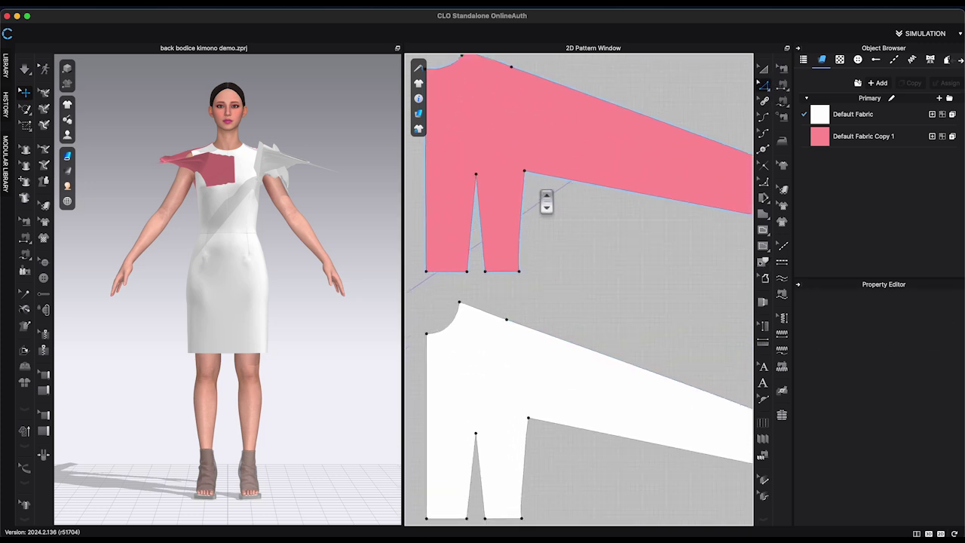
click(763, 150)
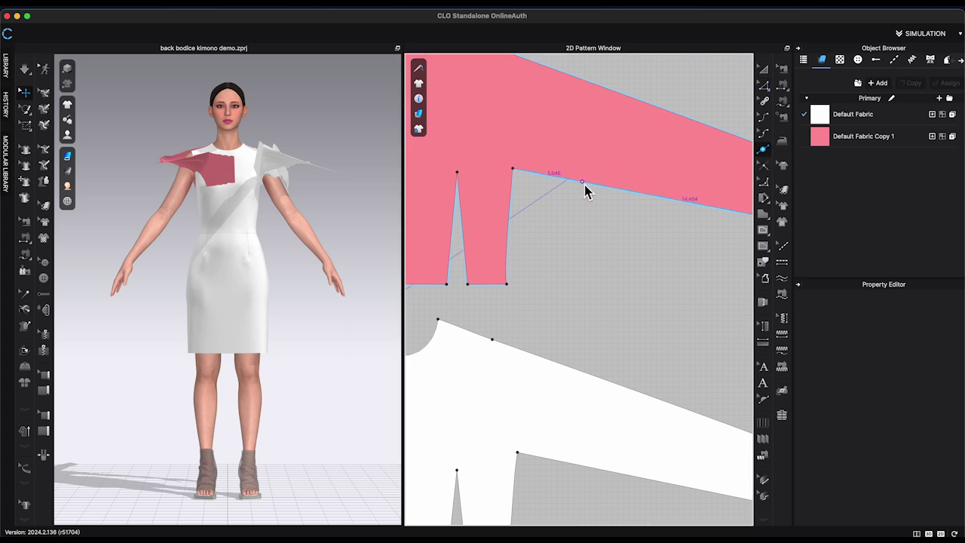
click(582, 182)
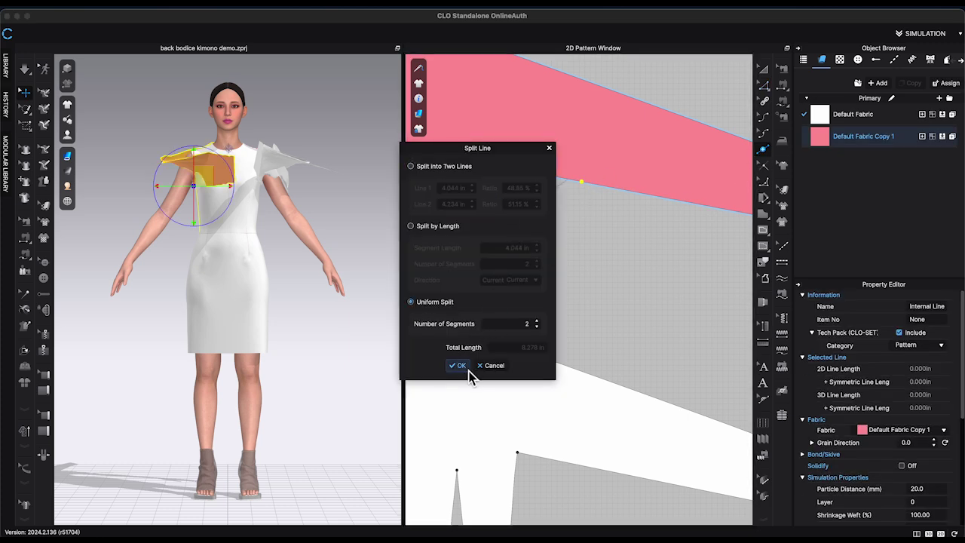
click(459, 365)
click(510, 228)
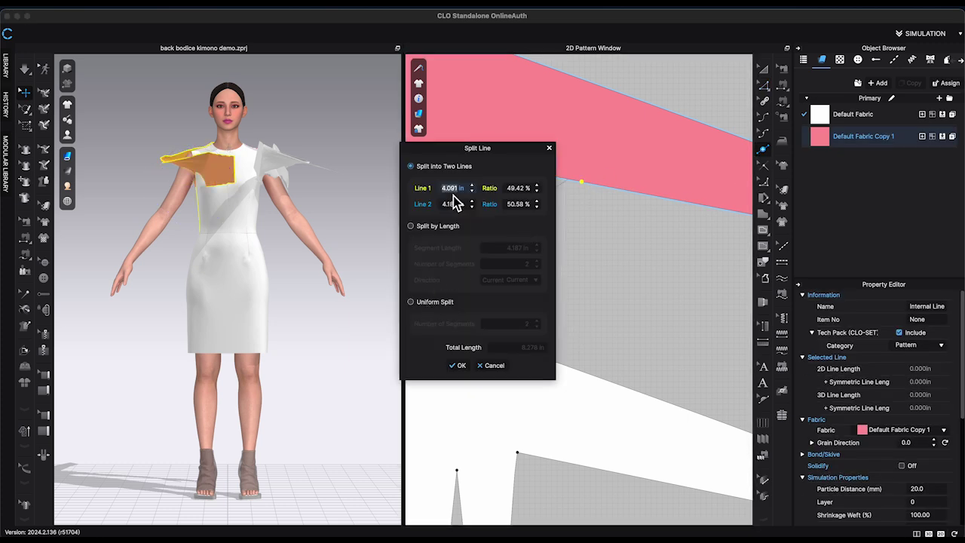
click(459, 365)
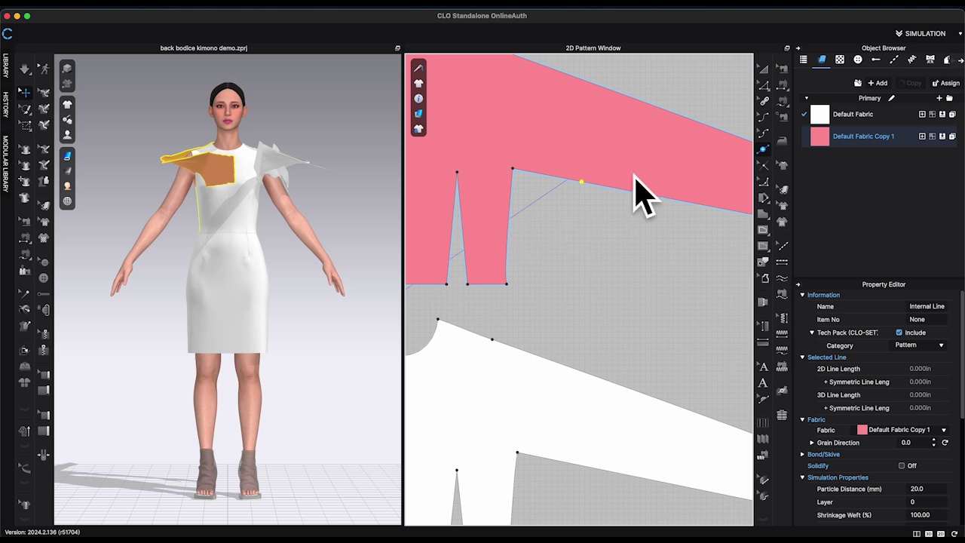
click(511, 228)
click(273, 198)
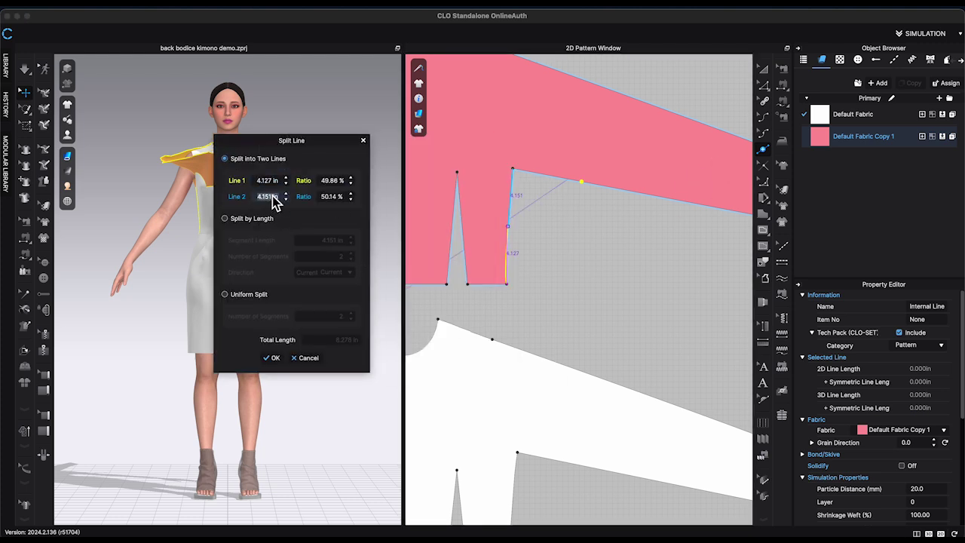
click(270, 360)
- Add a point 5 in from the armpit on the front bodice's underarm sleeve seam and another on its side seam
middle_drag(574, 469, 583, 337)
right_click(593, 337)
text(5)
click(459, 366)
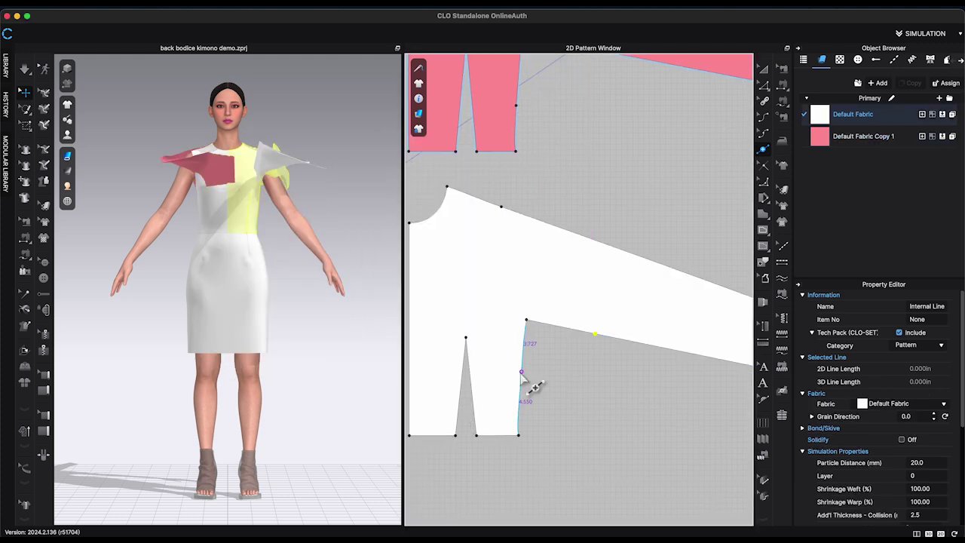
click(521, 372)
key(Return)
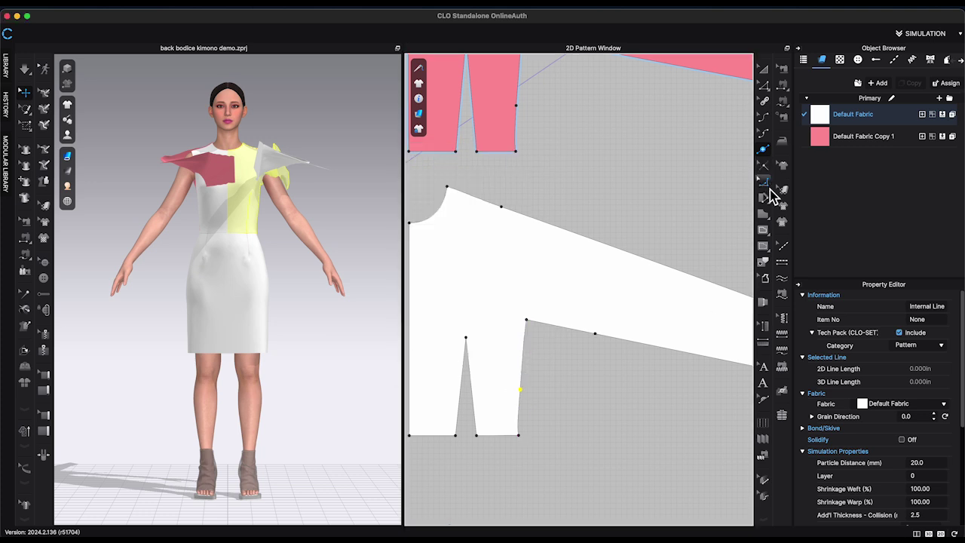
- Round the underarm corners of the back and front bodices into smooth curves running between the added points
click(769, 187)
middle_drag(690, 180, 676, 240)
drag(510, 98, 588, 110)
drag(513, 382, 602, 392)
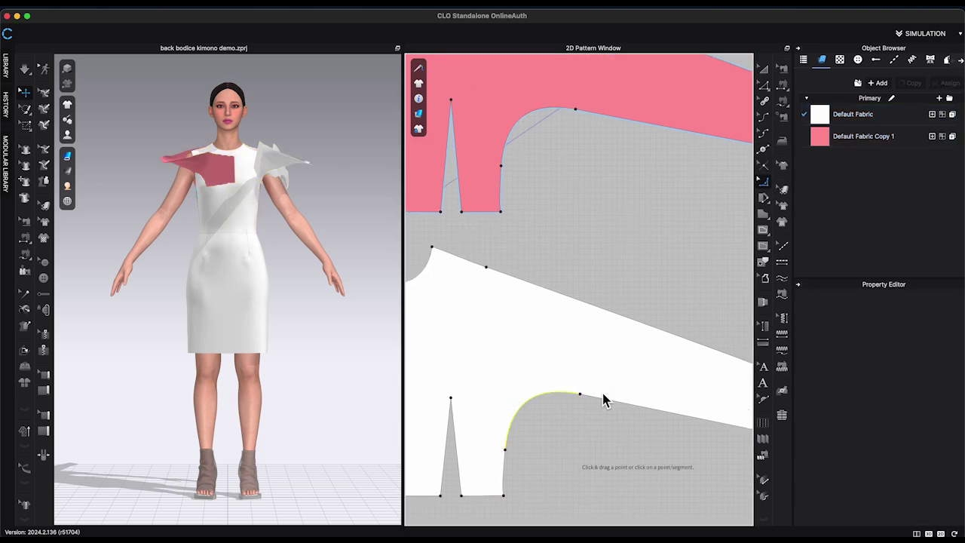
- Shift the bodice pieces near the skirts and delete the leftover bodice piece above the front skirt
key(a)
click(614, 358)
scroll(671, 201, down, 10)
drag(626, 243, 658, 262)
drag(563, 256, 627, 262)
click(640, 260)
click(495, 262)
key(Delete)
- Place the front bodice over the front skirt and the back bodice over the back skirt, applying Default Fabric to the back bodice
drag(689, 264, 502, 202)
drag(639, 167, 669, 261)
drag(852, 115, 687, 275)
scroll(681, 275, up, 8)
drag(618, 254, 611, 251)
right_drag(219, 269, 388, 273)
scroll(593, 263, down, 10)
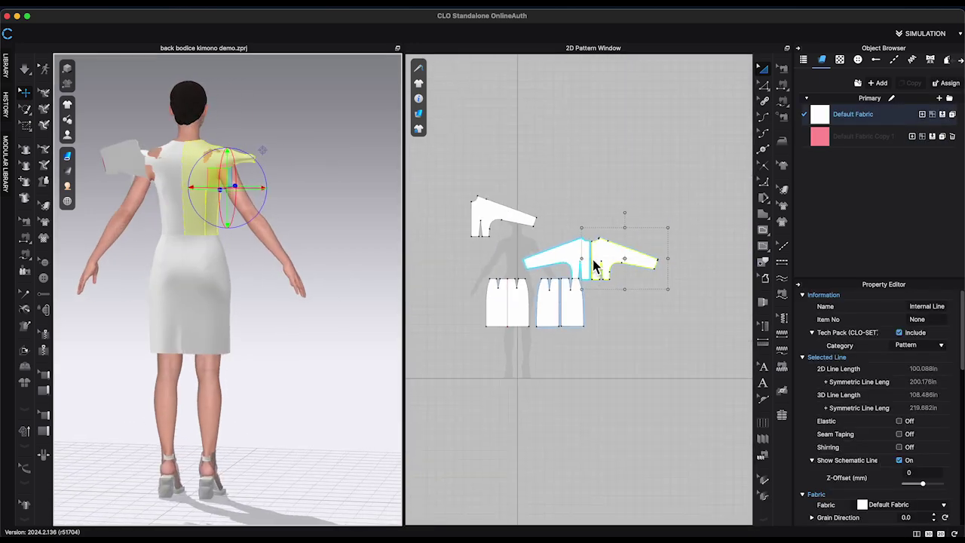
- Reset the 3D arrangement of both back bodice halves and position them flat behind the avatar
shift+click(586, 260)
right_click(188, 176)
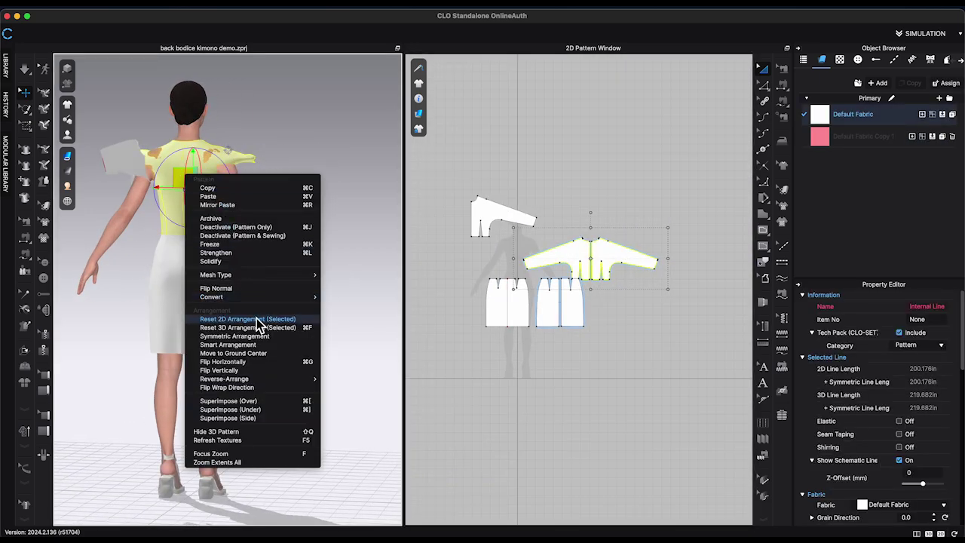
click(258, 324)
right_drag(286, 319, 386, 335)
drag(367, 334, 233, 240)
right_drag(234, 240, 296, 210)
click(295, 210)
key(2)
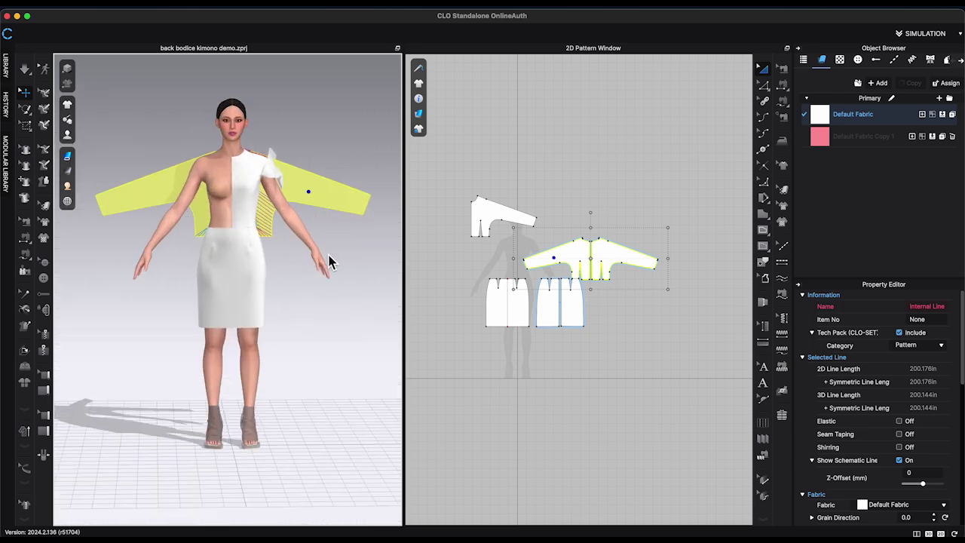
click(349, 253)
- Raise the avatar's arms at the shoulder joints to follow the slope of the back sleeves
middle_drag(351, 259, 338, 316)
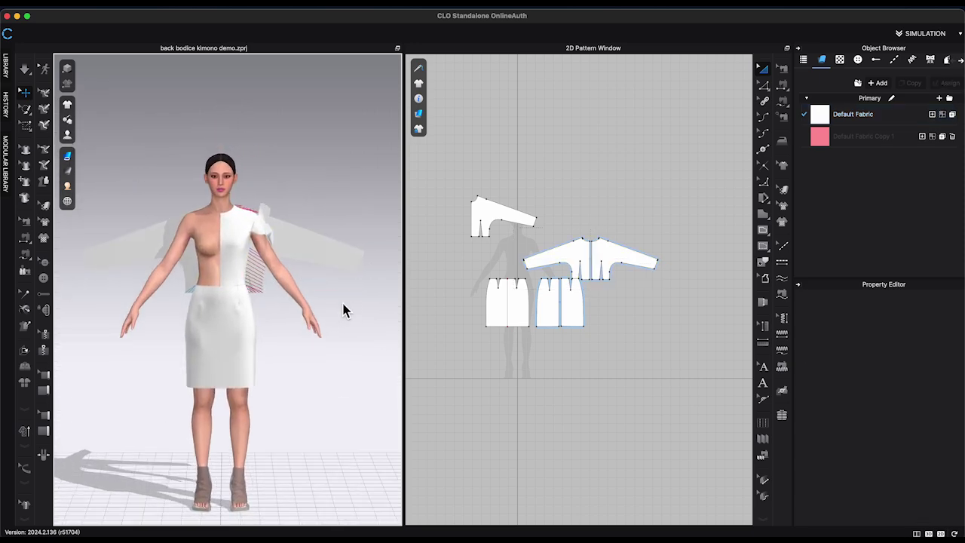
key(shift+x)
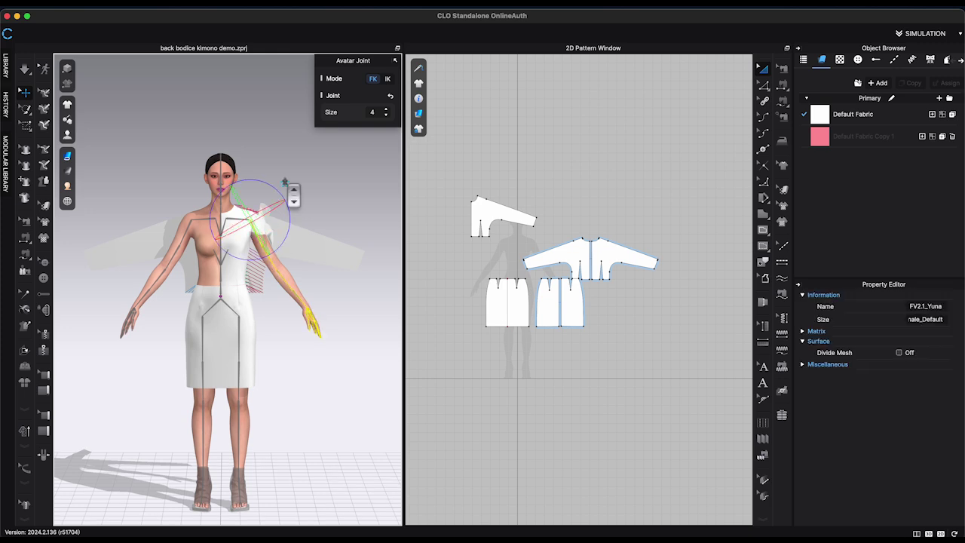
drag(295, 232, 287, 206)
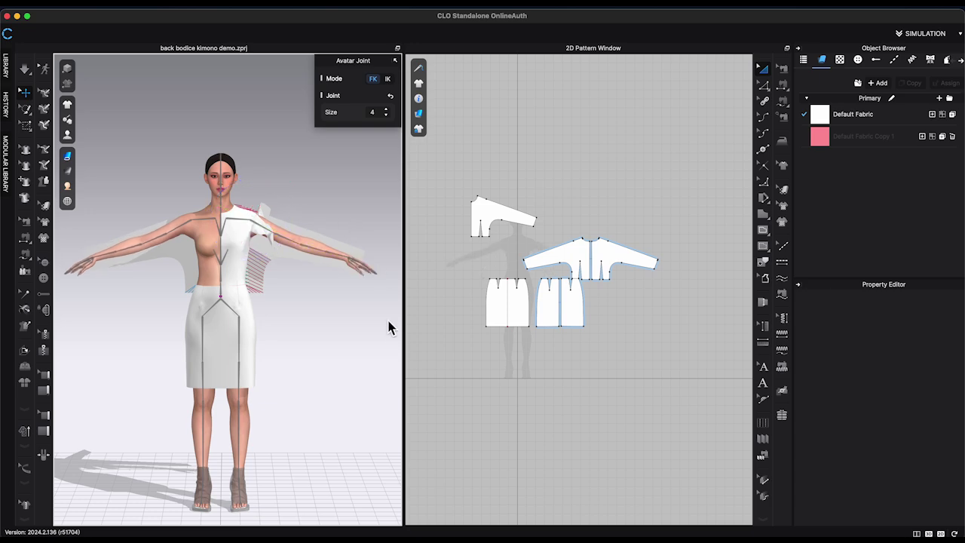
key(8)
click(258, 259)
click(217, 236)
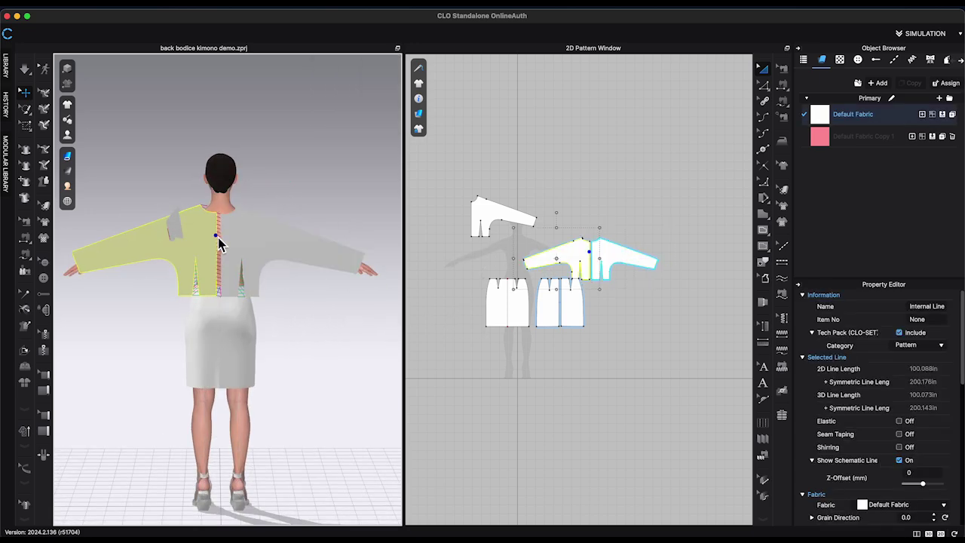
right_drag(219, 243, 316, 289)
- Align the back skirt halves beneath the back bodice halves in 2D and shift all the back pieces aside together
scroll(557, 324, up, 5)
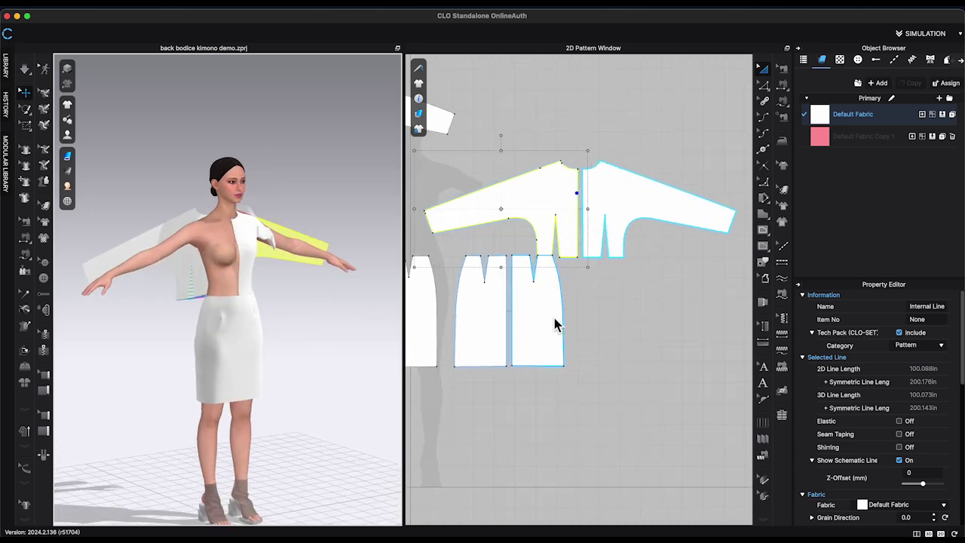
click(529, 332)
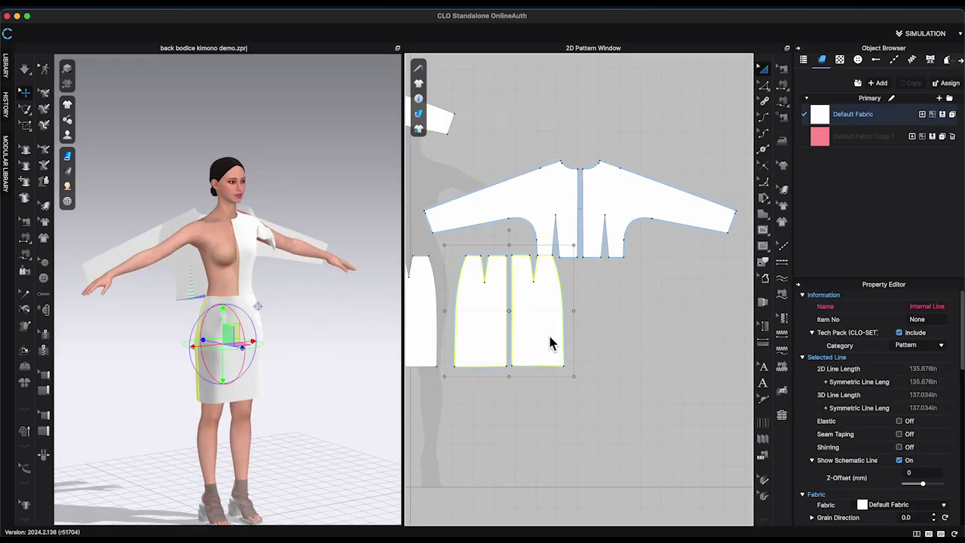
drag(622, 347, 623, 347)
click(490, 332)
scroll(489, 332, down, 5)
drag(457, 239, 639, 361)
drag(529, 317, 557, 315)
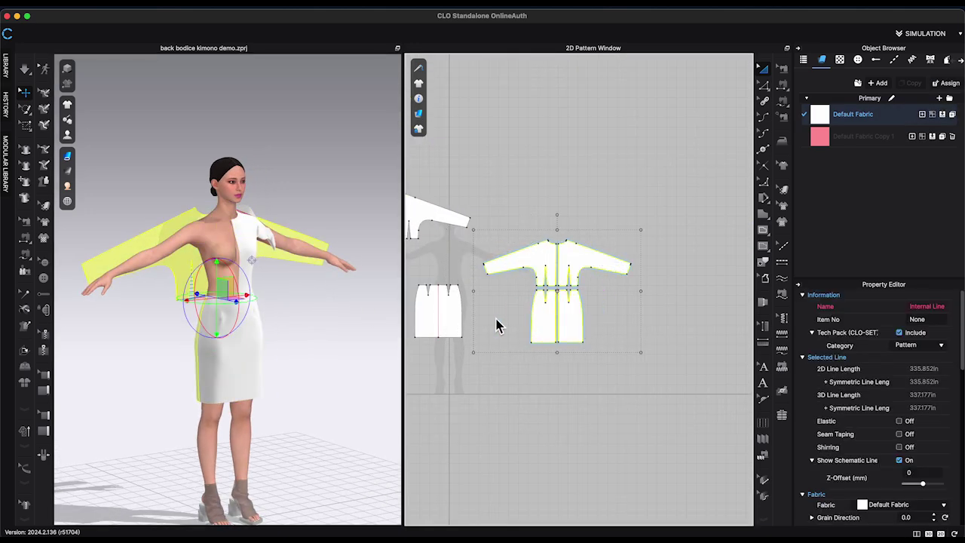
- Move the front skirt sideways and line up the front bodice's centre front edge with the skirt's centre line
click(496, 323)
middle_drag(497, 324, 553, 357)
drag(483, 249, 511, 272)
drag(504, 330, 471, 330)
drag(520, 271, 500, 283)
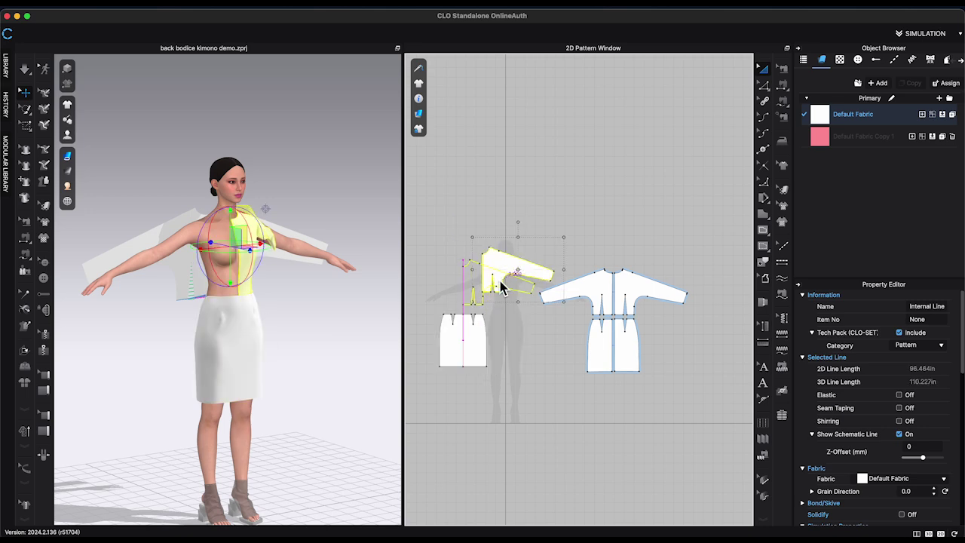
- Unfold the front bodice along its centre front edge into a full piece with both sleeves
scroll(558, 249, up, 3)
right_click(558, 244)
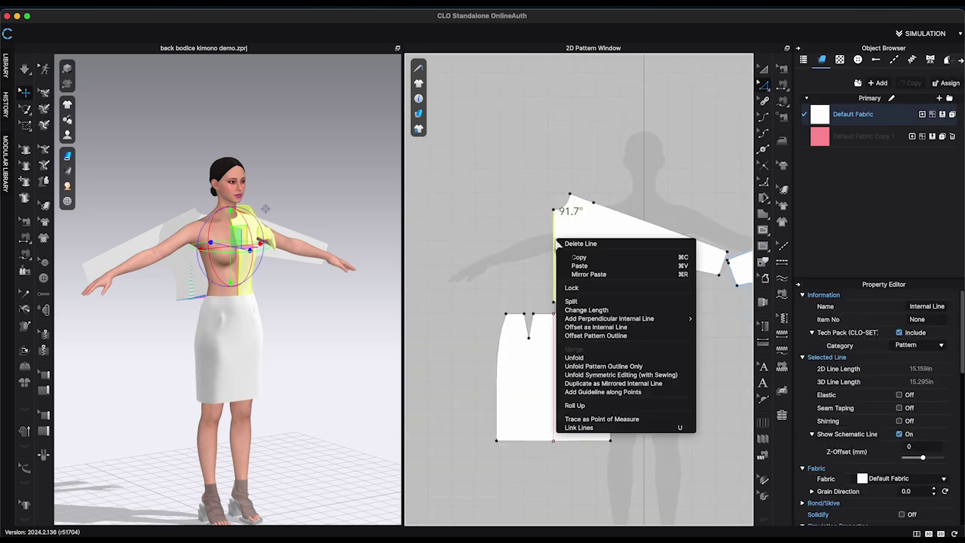
click(593, 365)
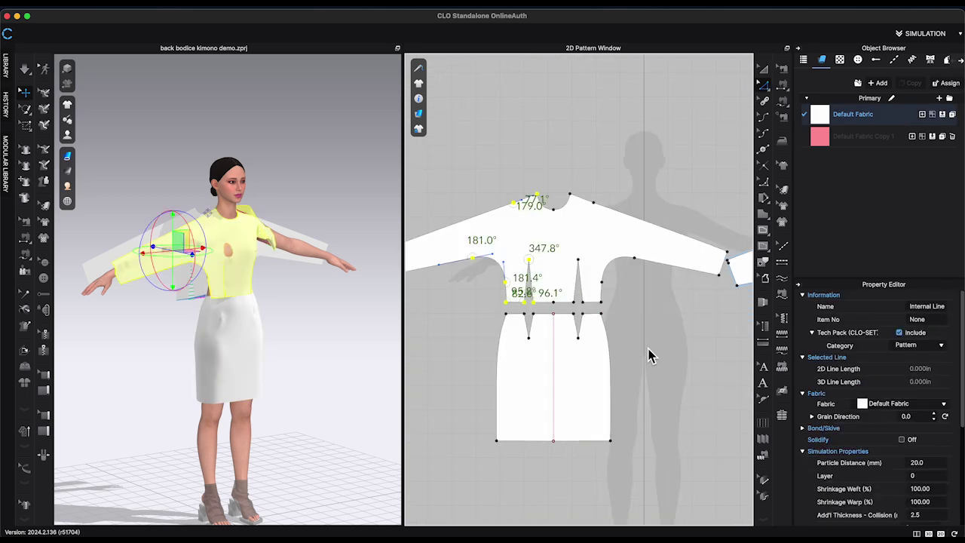
click(650, 348)
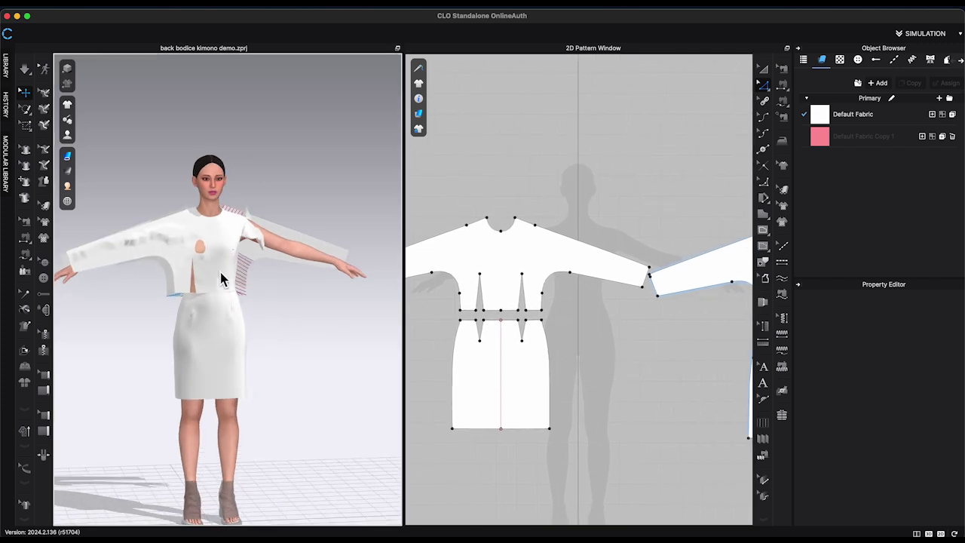
- Reset the unfolded front bodice's 3D arrangement and place it flat in front of the avatar's torso
right_click(220, 273)
click(275, 164)
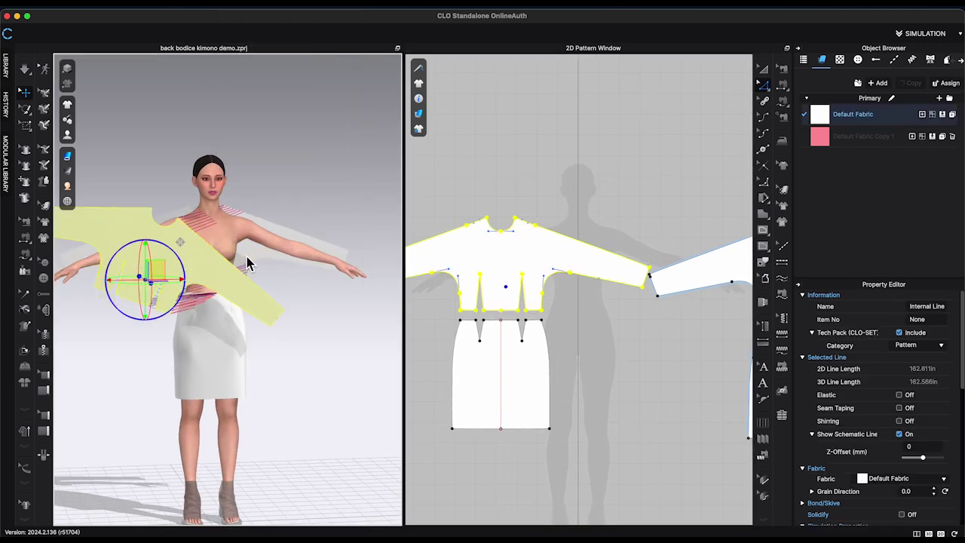
right_drag(295, 325, 308, 326)
drag(198, 260, 277, 257)
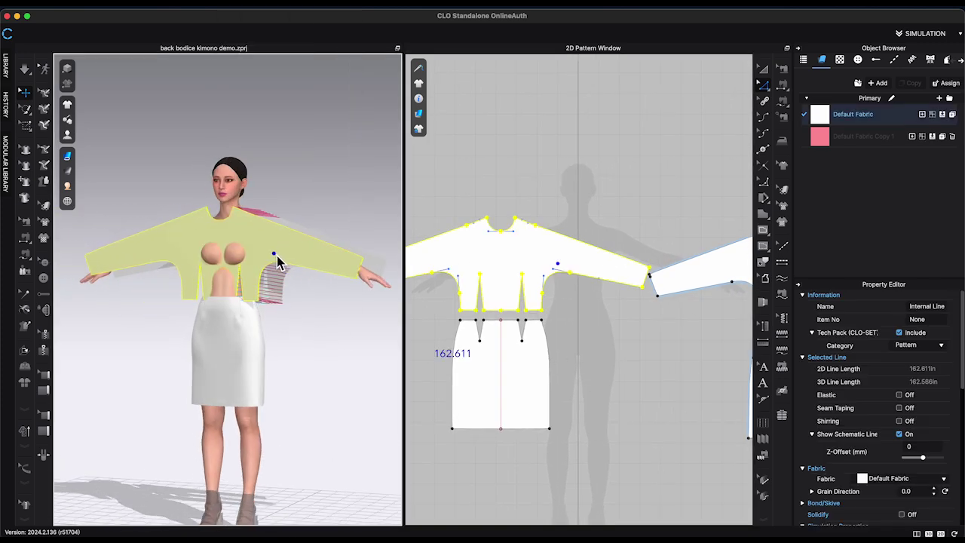
right_drag(266, 286, 339, 285)
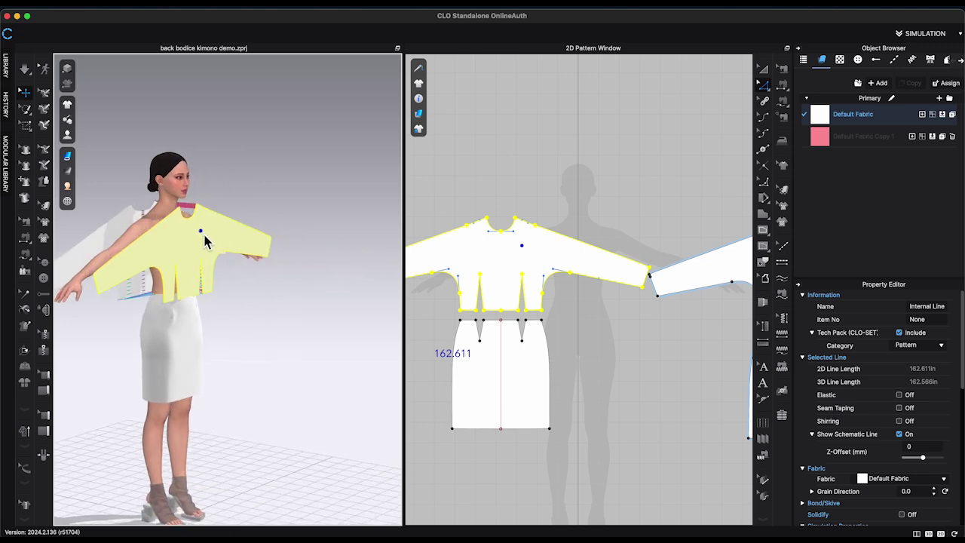
key(2)
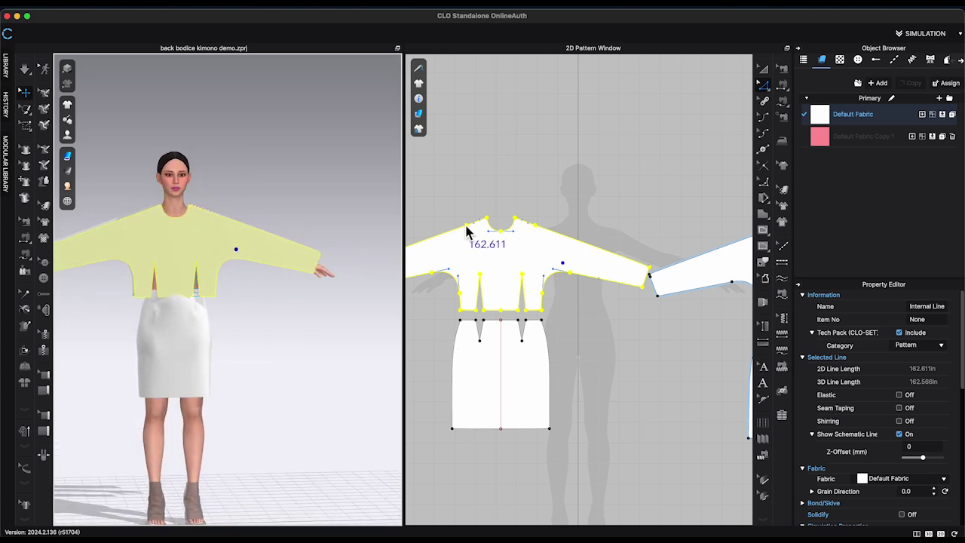
- Extend the shoulder sewing down the overarm edges of the front and back sleeves to the wrists
scroll(475, 230, down, 5)
key(b)
scroll(586, 225, up, 5)
click(441, 202)
scroll(632, 184, down, 1)
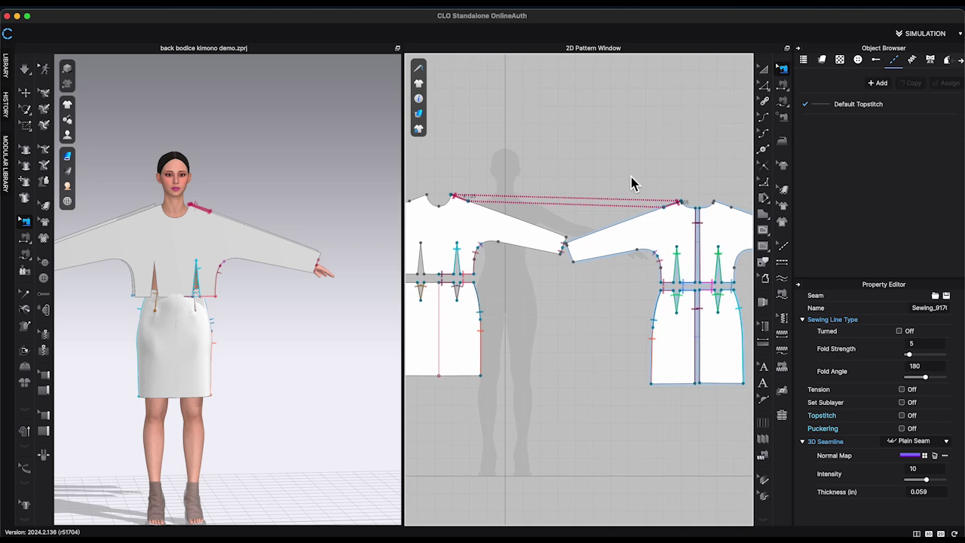
drag(664, 207, 572, 249)
click(550, 240)
scroll(550, 240, down, 2)
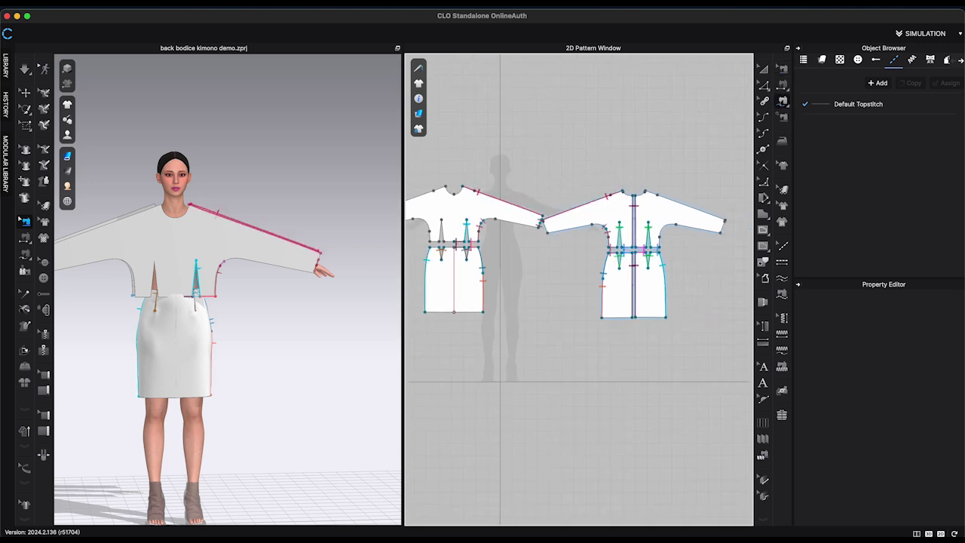
- Sew the remaining overarm seam from neckline to wrist, joining the front and back bodices on the other side
click(725, 220)
middle_drag(482, 226, 522, 226)
click(485, 187)
right_drag(264, 249, 276, 324)
middle_drag(439, 277, 462, 278)
click(426, 217)
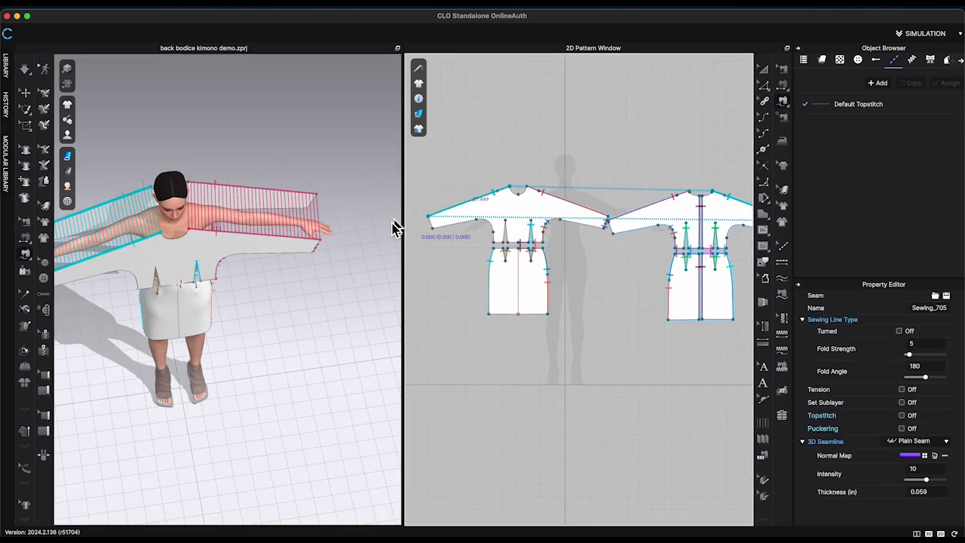
- Sew the first underarm seam from the sleeve wrist to the side waist, joining front bodice to back bodice
click(432, 228)
click(494, 233)
middle_drag(599, 268, 548, 265)
click(736, 229)
click(676, 243)
- Sew the opposite underarm seam between the back and front bodices, from sleeve wrist to side waist
click(562, 230)
click(623, 243)
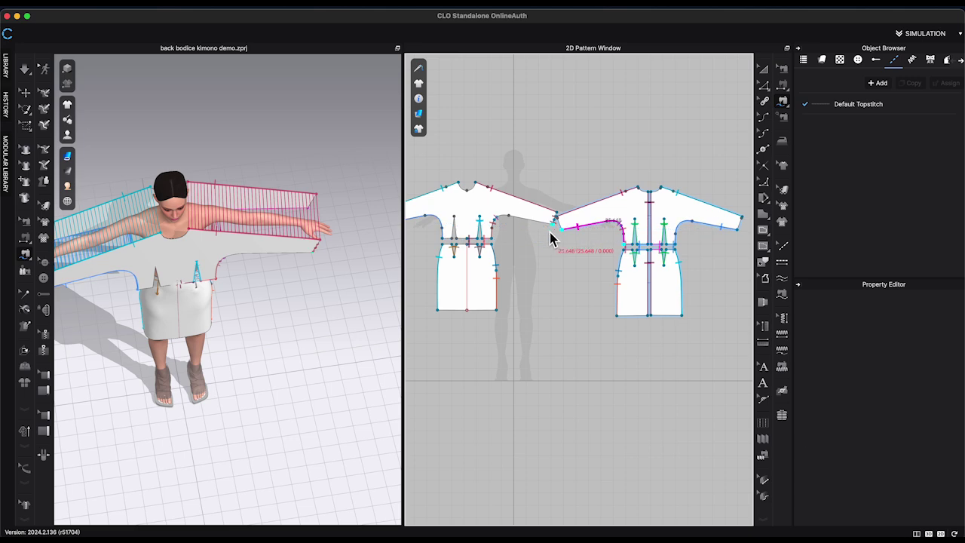
click(553, 224)
click(492, 239)
click(485, 291)
right_drag(331, 332, 332, 271)
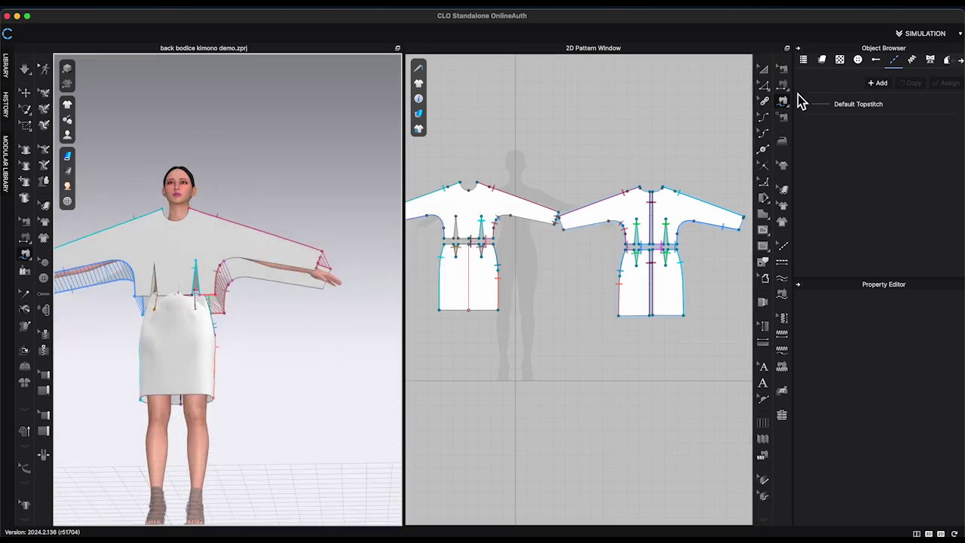
- Delete the stray sewing line across the front sleeve's wrist opening
click(783, 69)
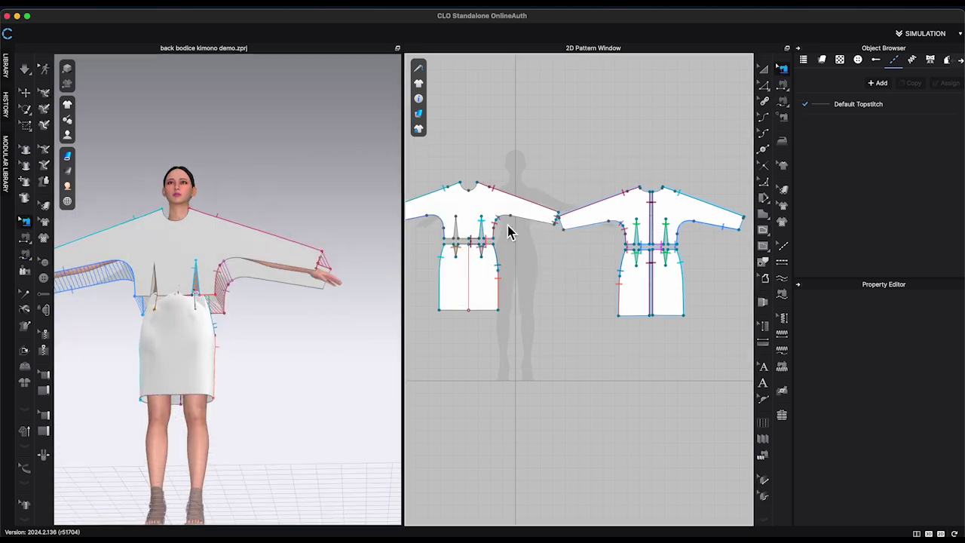
click(556, 220)
scroll(556, 220, up, 8)
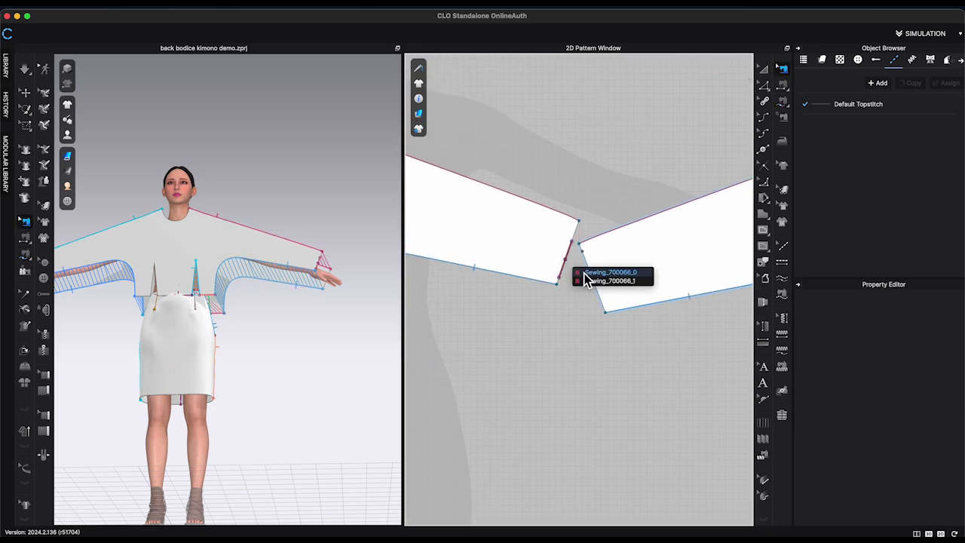
key(Delete)
scroll(324, 327, down, 3)
mouse_move(323, 327)
right_down()
mouse_move(282, 330)
mouse_move(320, 328)
right_up()
scroll(532, 356, down, 10)
middle_drag(532, 356, 584, 324)
- Select all front and back bodice pieces and set their simulation layer to 1
key(a)
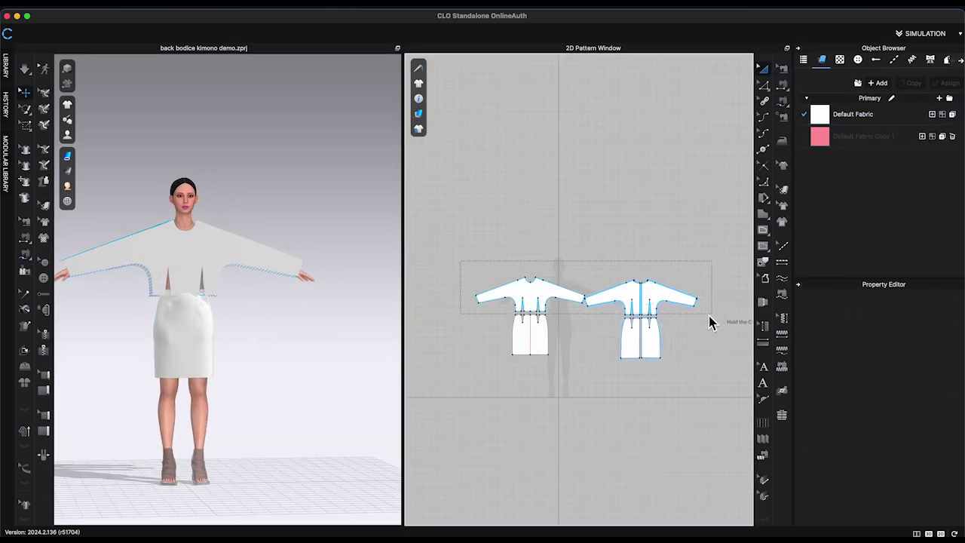
drag(710, 322, 710, 323)
scroll(954, 428, down, 5)
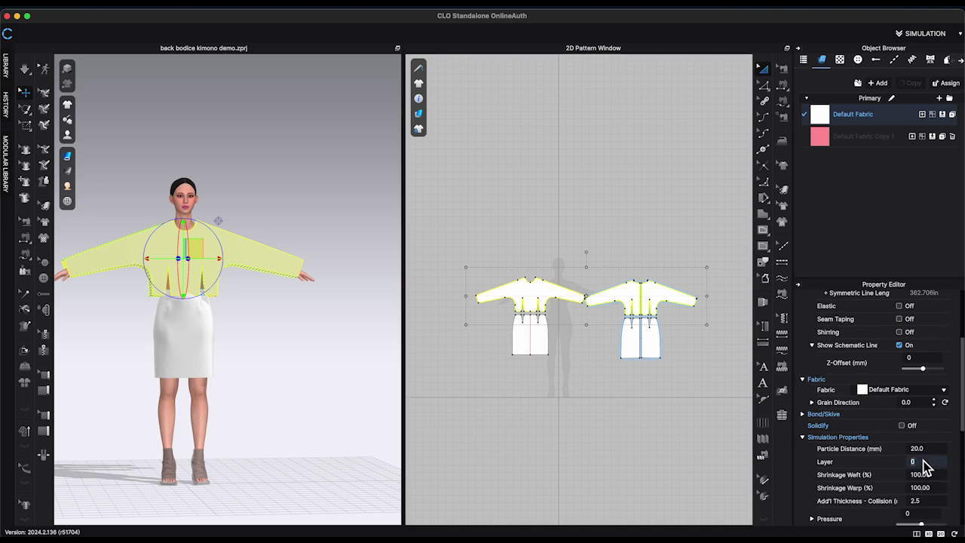
text(1)
key(Return)
click(482, 290)
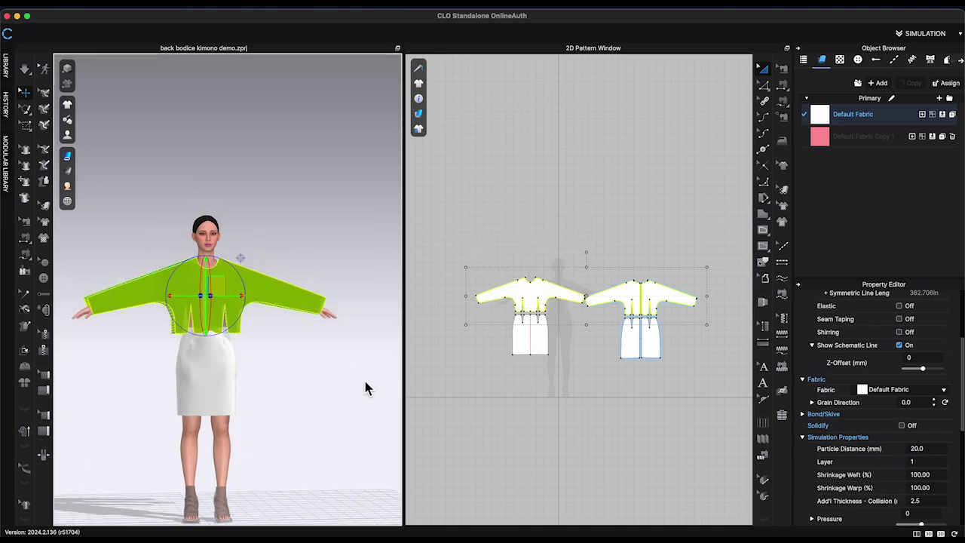
- Simulate the layered bodice onto the avatar and ease the sleeves along the arms
key(space)
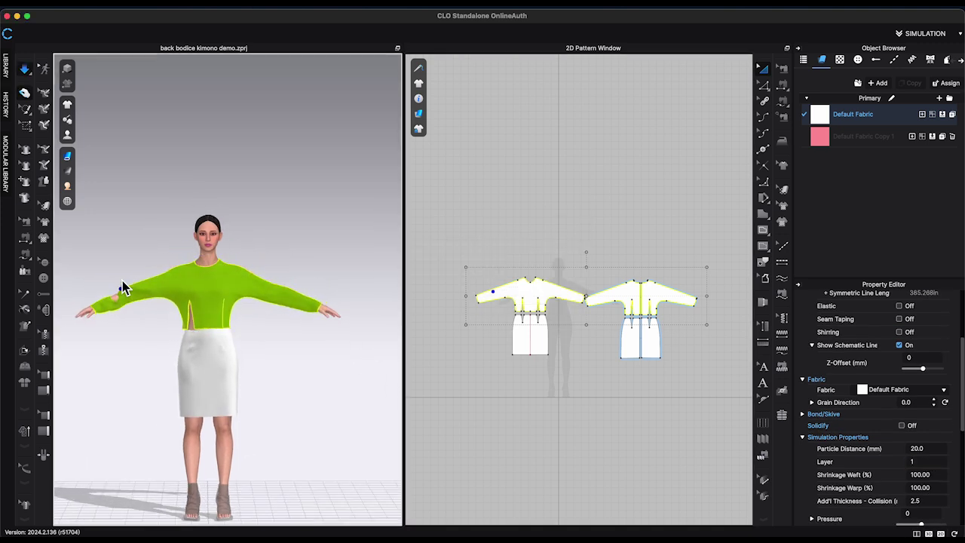
right_drag(125, 315, 151, 315)
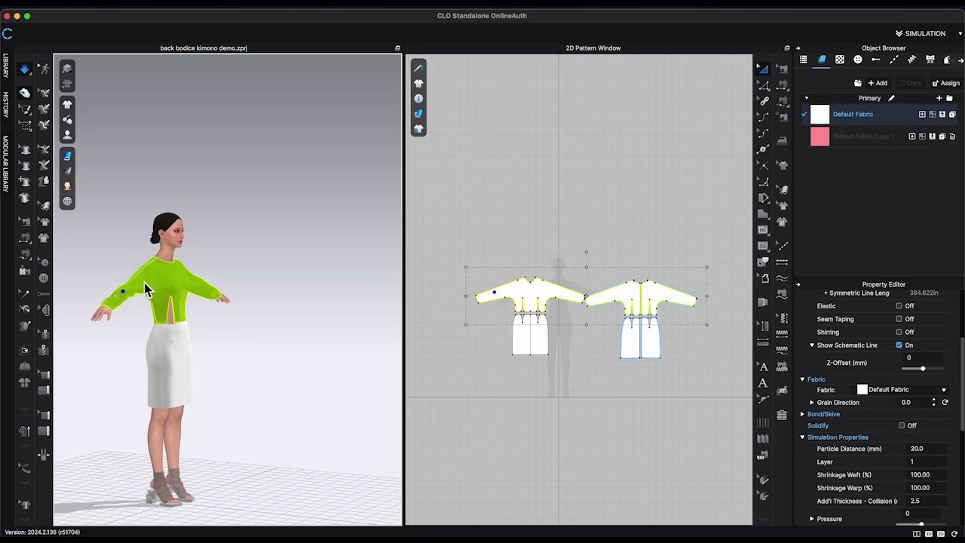
right_drag(144, 282, 231, 314)
key(space)
key(2)
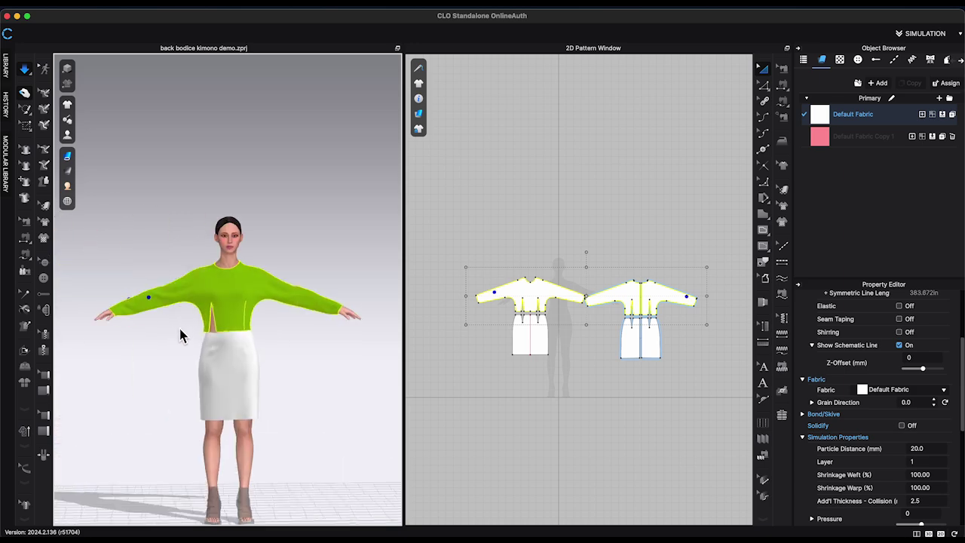
- Sew the two legs of the open waist dart on the front bodice together
scroll(334, 360, up, 5)
scroll(495, 327, up, 6)
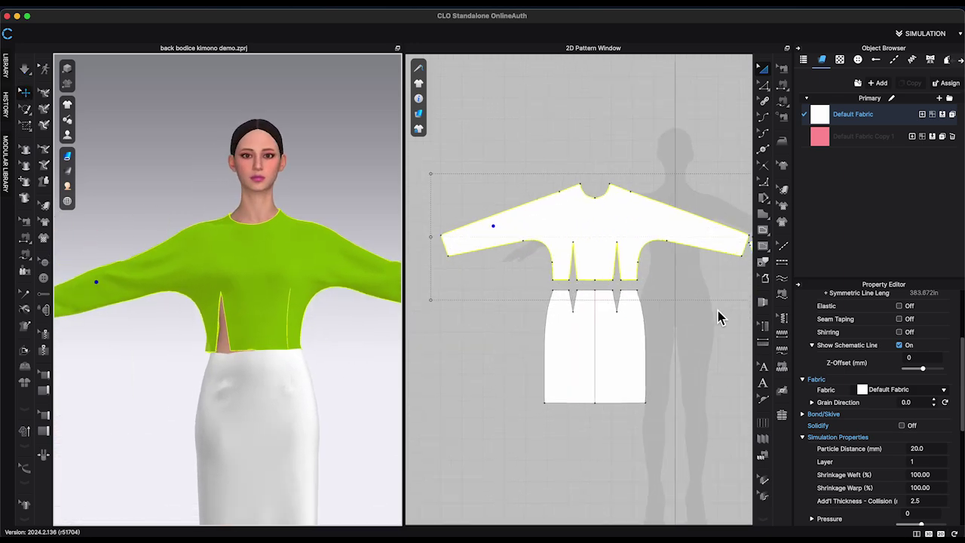
click(782, 85)
click(568, 276)
click(577, 277)
- Sew the front bodice's unsewn waist segments on both sides of that dart to the matching front skirt waist segments
scroll(574, 293, up, 4)
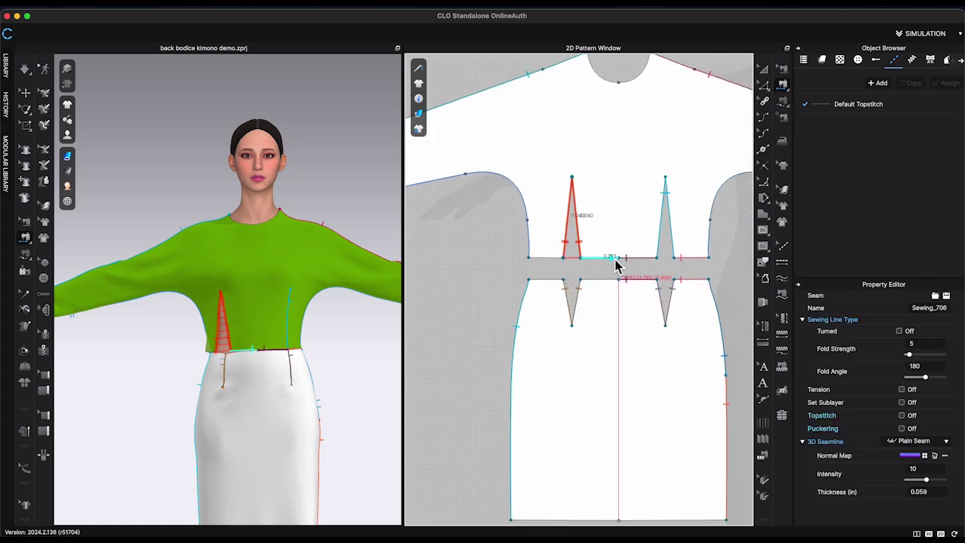
click(614, 260)
click(781, 104)
click(618, 258)
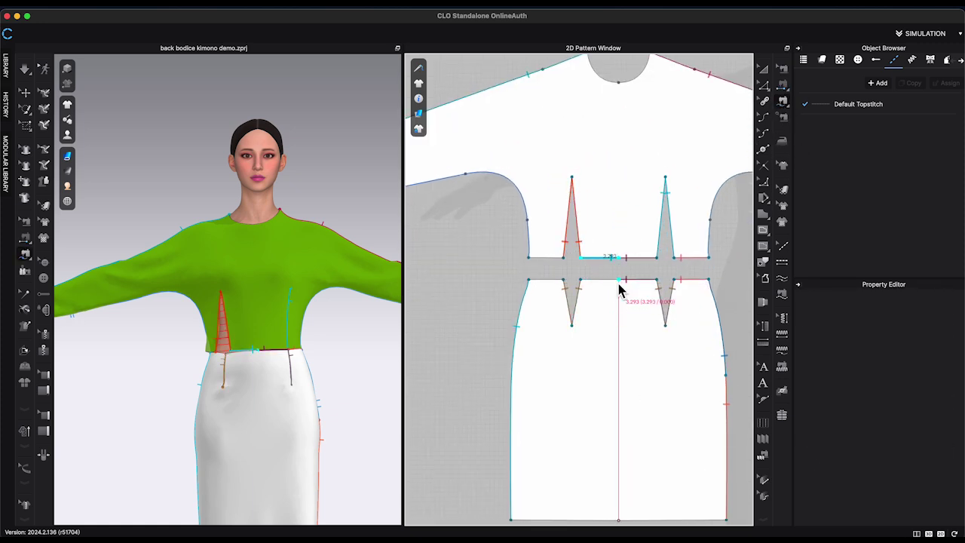
click(618, 284)
click(581, 280)
click(564, 259)
click(529, 258)
click(564, 281)
click(529, 280)
- Run the simulation to close the dart and waist seams and settle the bodice and sleeves on the avatar
key(space)
mouse_move(369, 351)
right_down()
mouse_move(416, 364)
mouse_move(366, 359)
right_up()
key(space)
click(23, 94)
scroll(340, 316, down, 3)
right_drag(341, 316, 294, 287)
key(q)
click(287, 275)
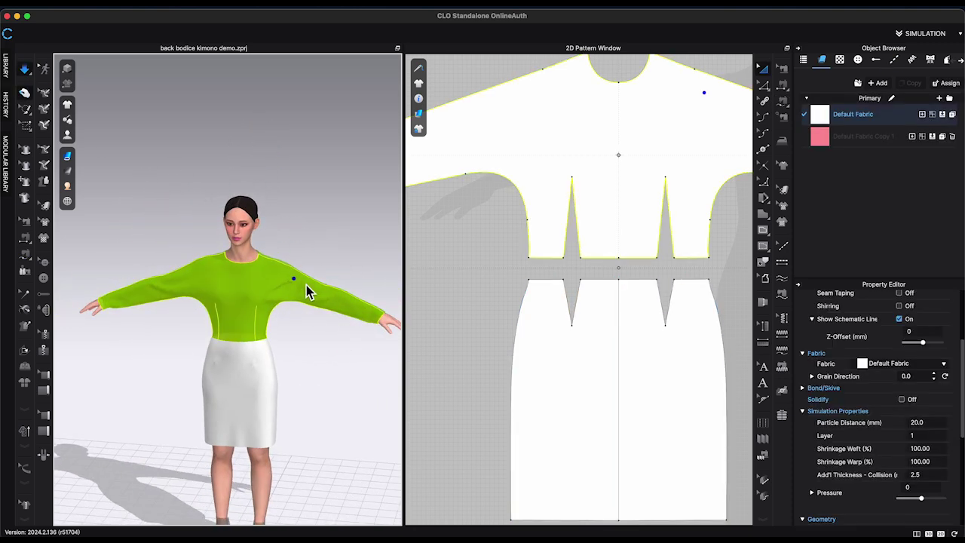
scroll(531, 305, down, 10)
click(603, 253)
key(space)
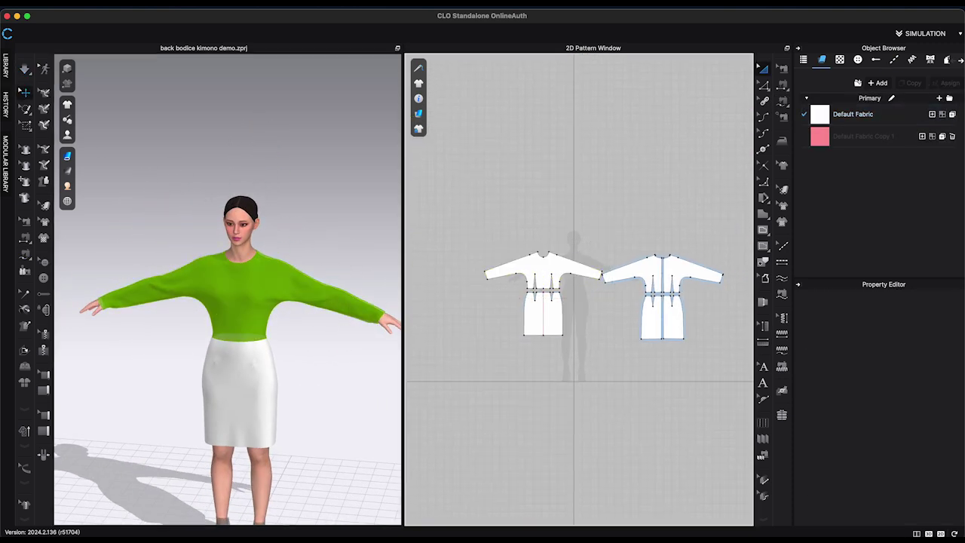
- Set the simulation layer of all bodice pieces back to 0 and inspect the dress from the front
click(539, 273)
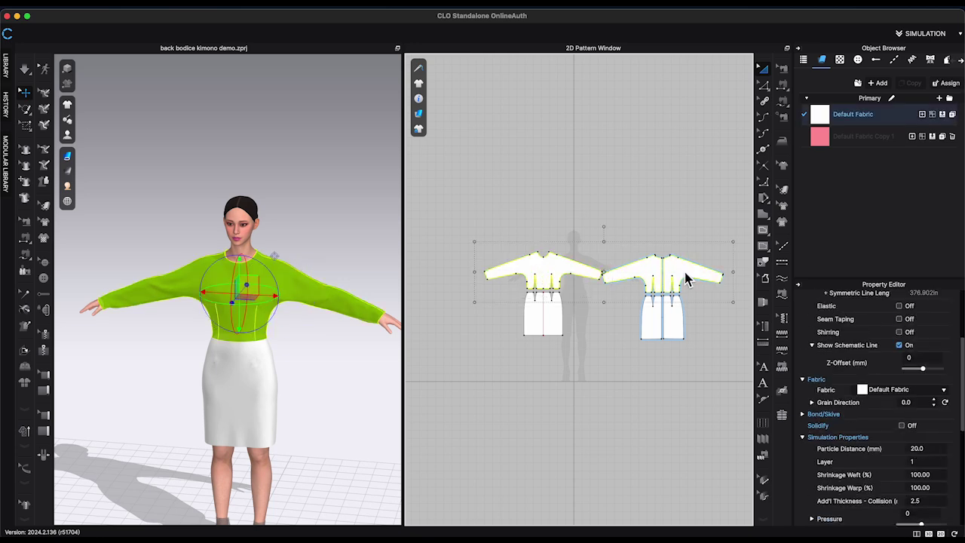
scroll(918, 440, down, 3)
text(0)
key(Return)
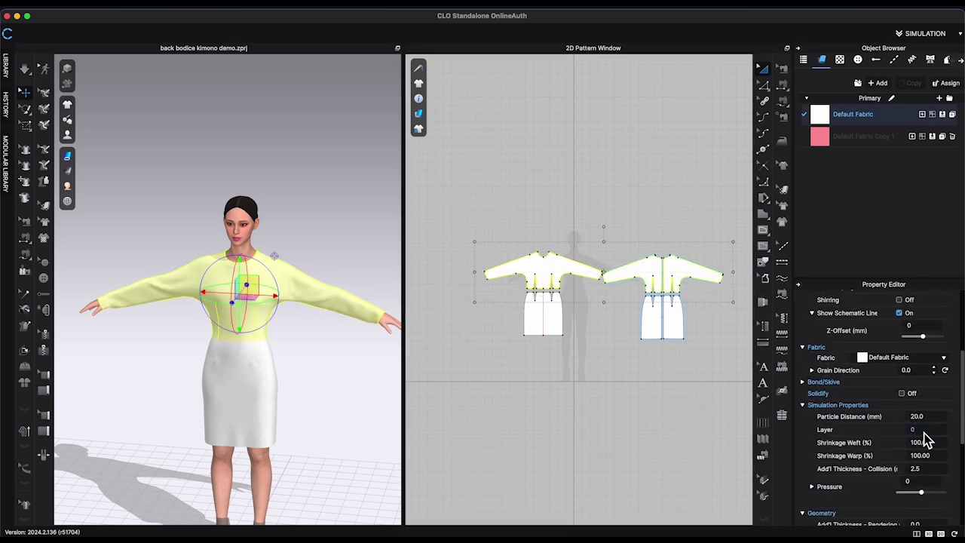
click(284, 226)
key(2)
scroll(294, 320, up, 5)
right_drag(295, 324, 370, 312)
scroll(371, 312, up, 3)
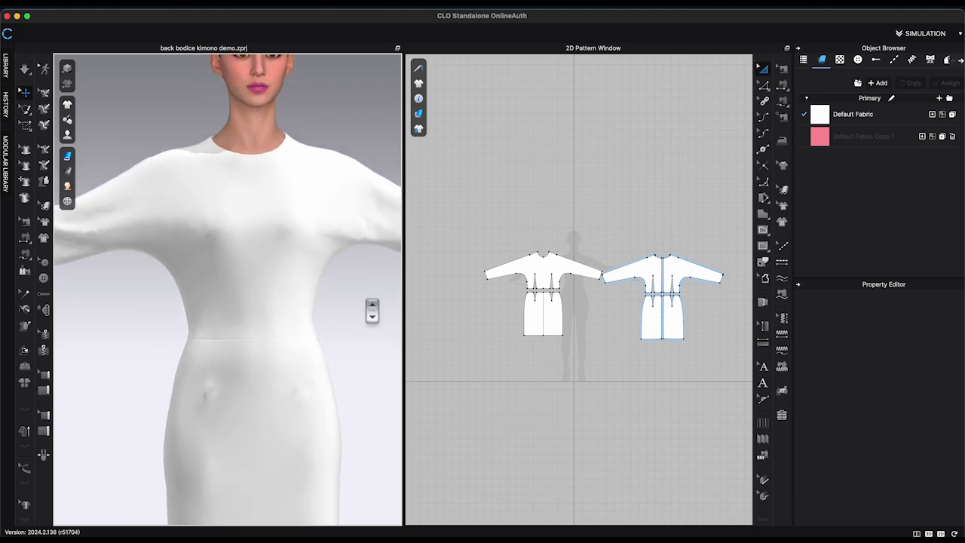
scroll(373, 310, down, 3)
- Smooth the underarm curves of the front and back bodices and drape the dress with the new shape
scroll(502, 276, up, 8)
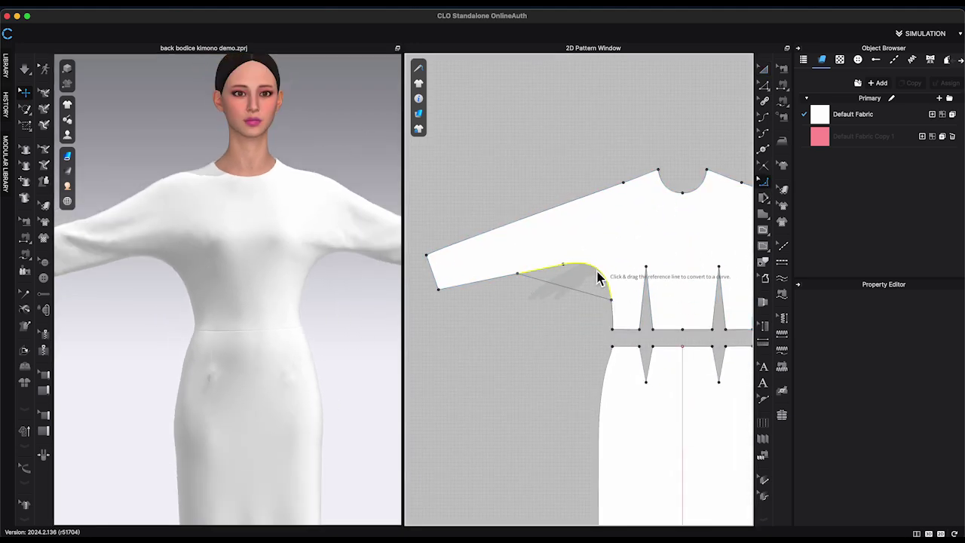
drag(597, 271, 615, 300)
scroll(615, 352, down, 8)
scroll(724, 363, up, 5)
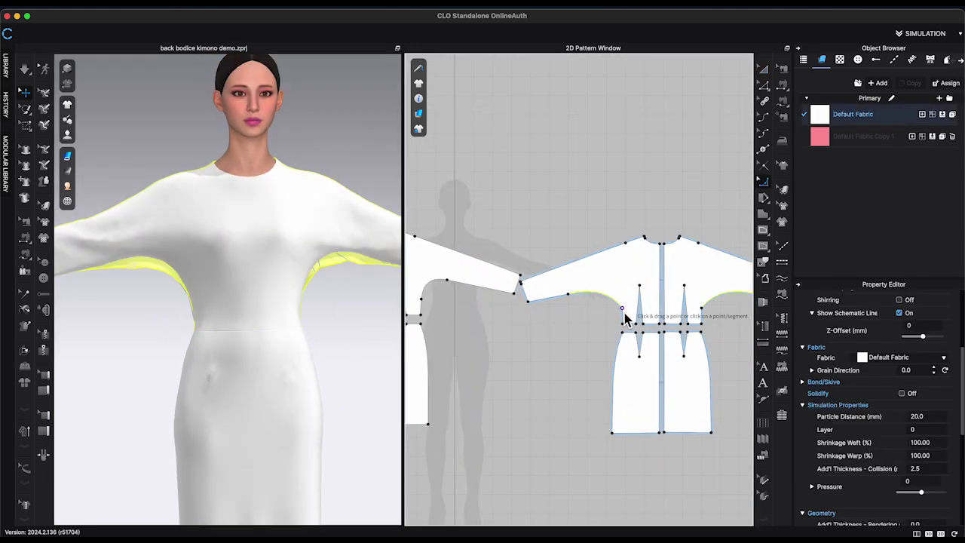
middle_drag(483, 324, 672, 325)
click(610, 301)
click(606, 356)
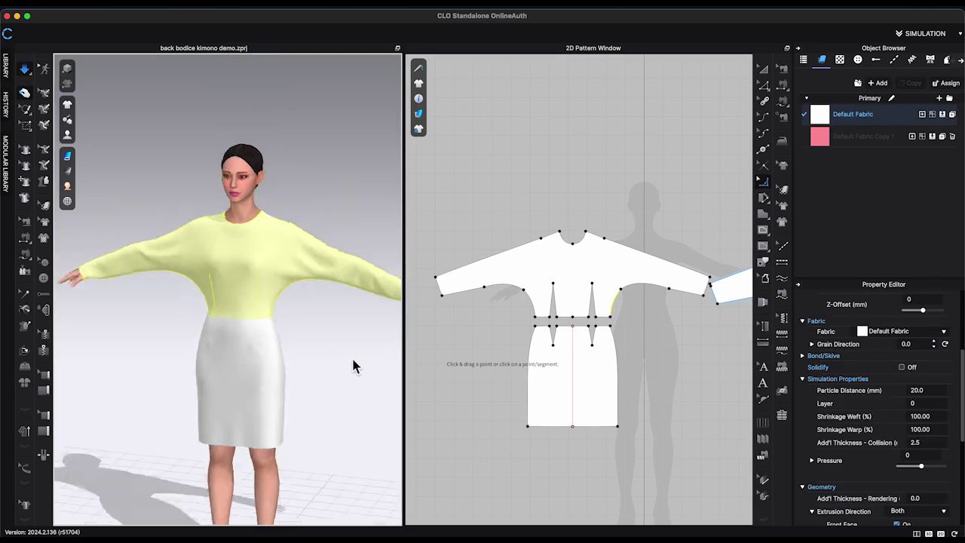
drag(339, 334, 358, 343)
key(2)
key(space)
- Remove the front bodice's waist darts and sew its full waist edge to the front skirt's waistline
click(552, 284)
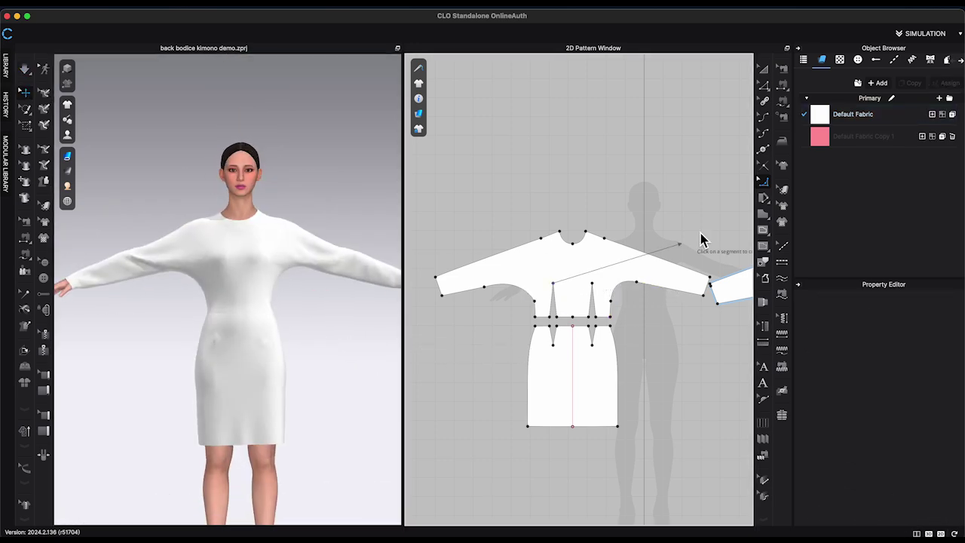
scroll(576, 328, up, 5)
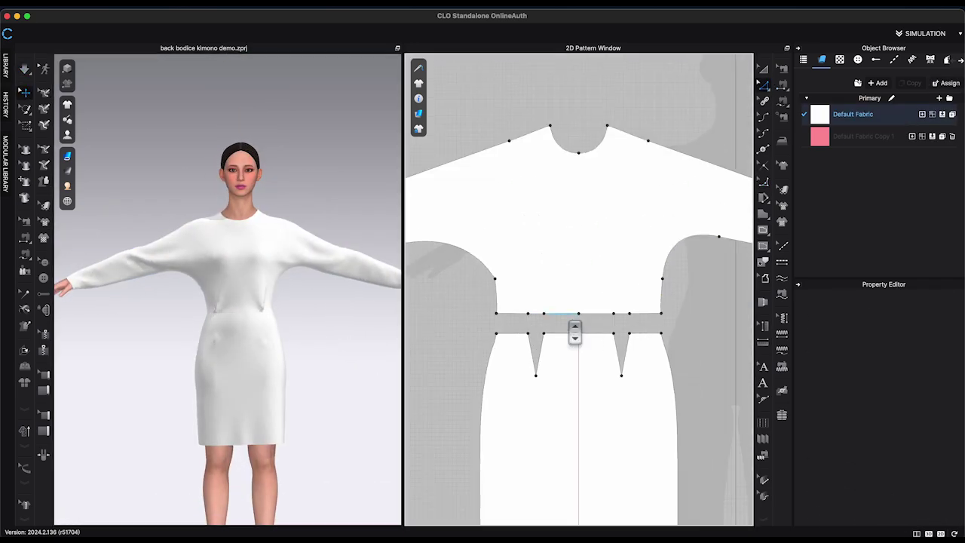
click(782, 68)
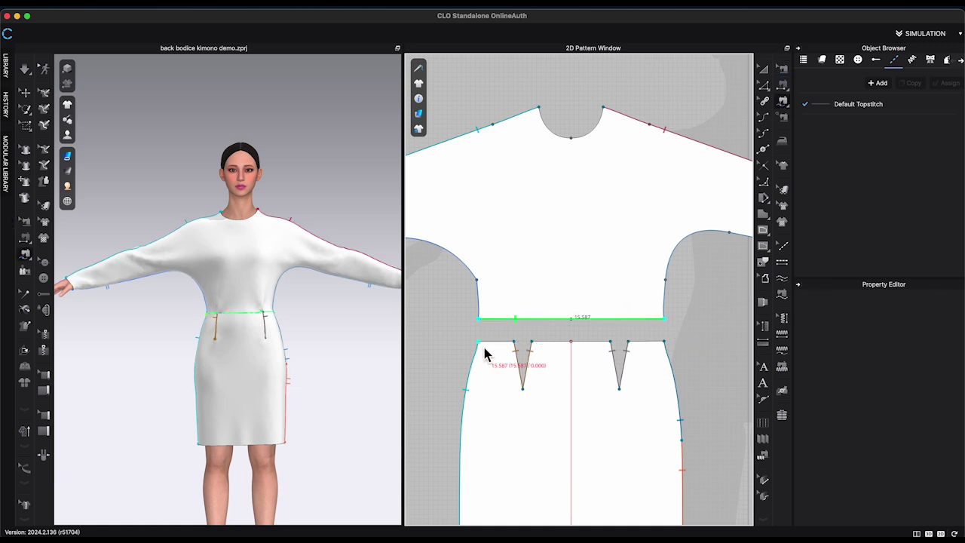
click(664, 341)
key(Return)
key(space)
mouse_move(362, 339)
right_down()
mouse_move(301, 344)
mouse_move(373, 334)
right_up()
click(373, 333)
- Remove the back bodice's waist darts and replace its old waist sewing with a full seam to the back skirt
scroll(588, 302, down, 4)
click(763, 85)
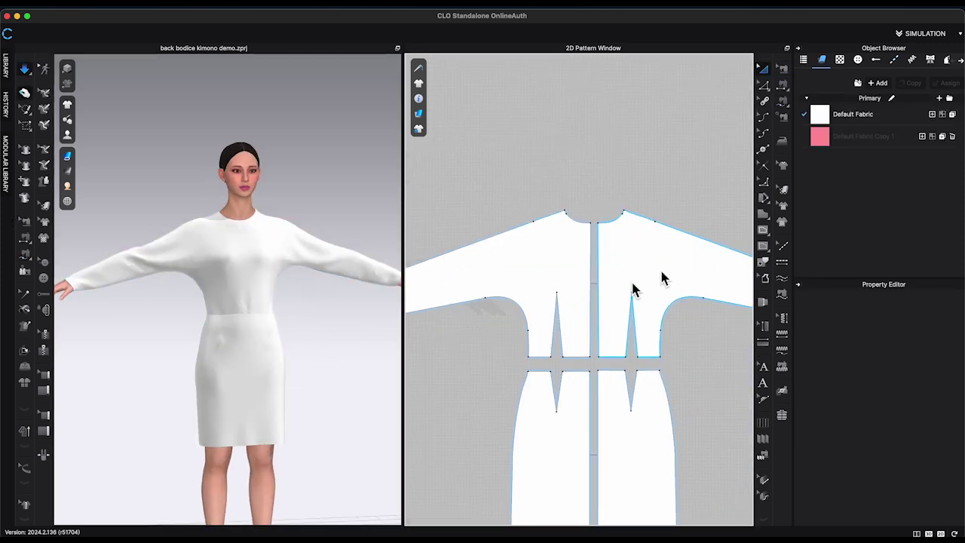
scroll(564, 362, up, 5)
key(b)
click(563, 356)
key(Delete)
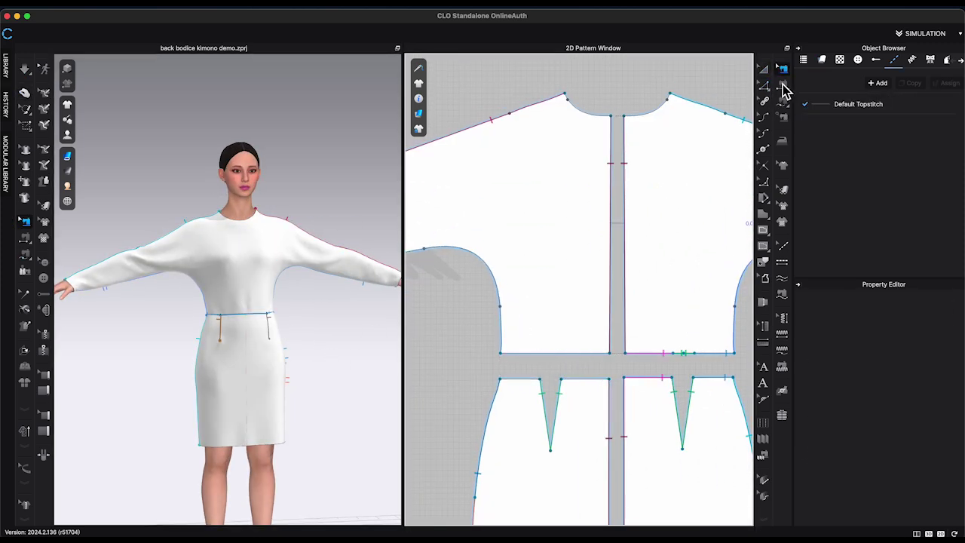
click(782, 100)
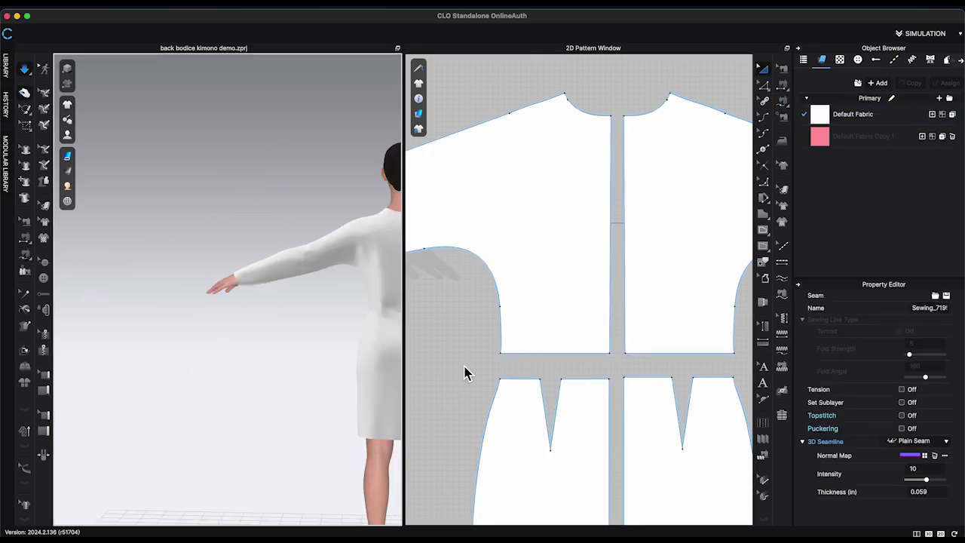
- Simulate the dartless dress and check the fit of the bodice from behind
middle_drag(399, 298, 216, 294)
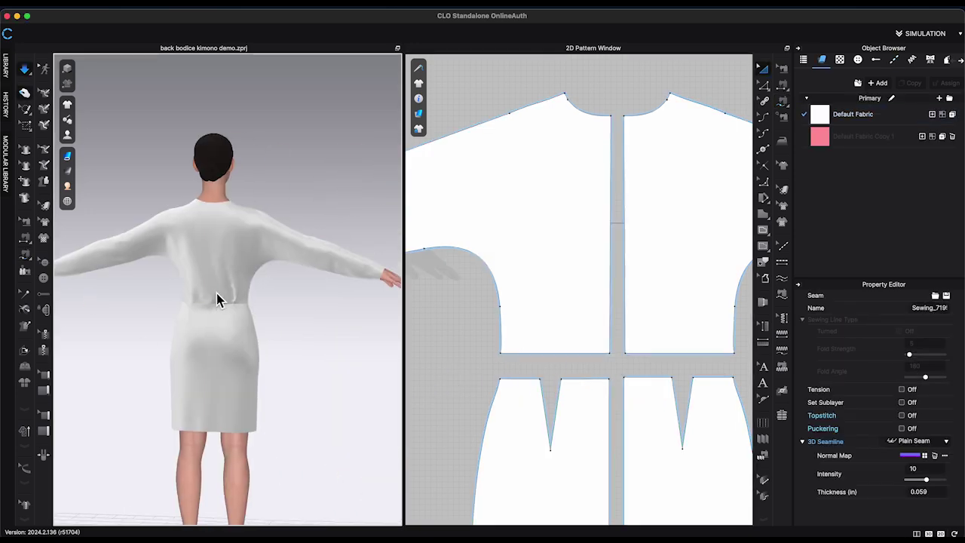
drag(193, 290, 294, 305)
mouse_move(294, 305)
right_down()
mouse_move(214, 304)
mouse_move(294, 305)
right_up()
key(space)
key(b)
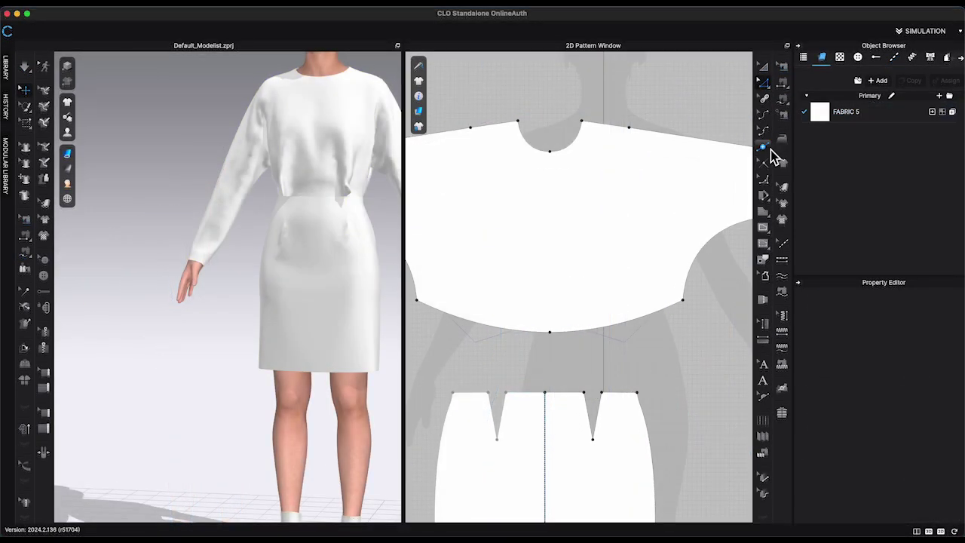
- Split the front bodice's curved lower edge with a point 3.3 in from the centre
click(762, 147)
right_click(589, 331)
text(3.3)
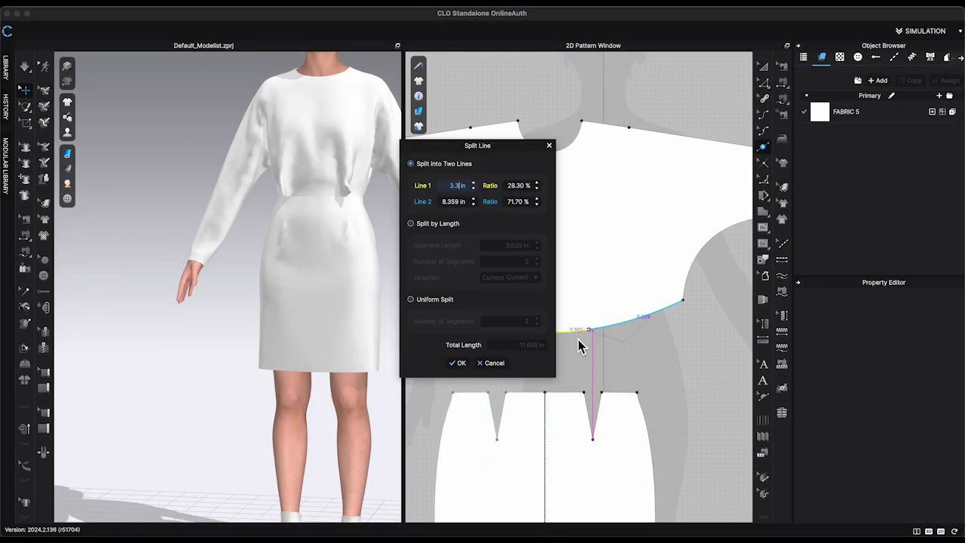
key(Return)
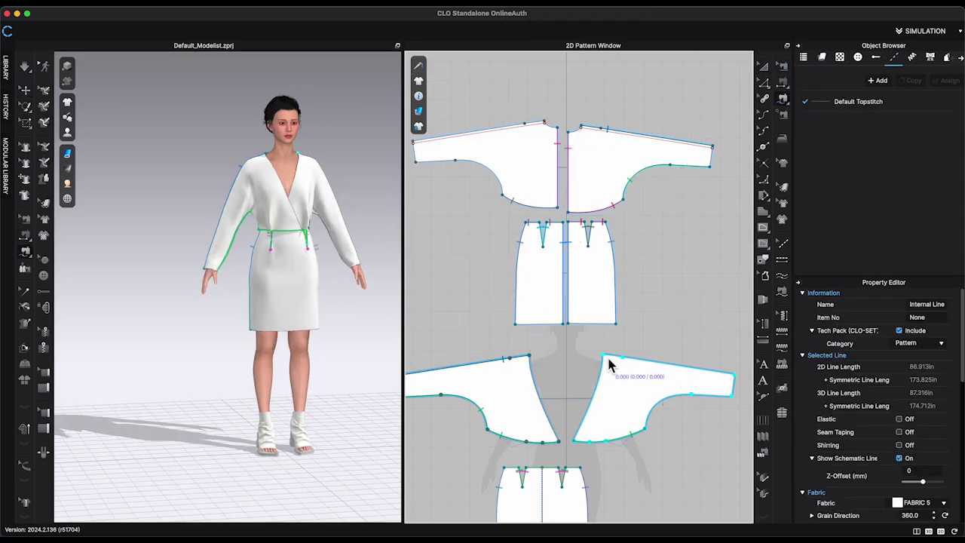
- Sew the wrap front bodice's overarm edge, from shoulder to wrist, to the matching overarm edge of the back bodice
click(609, 365)
click(415, 143)
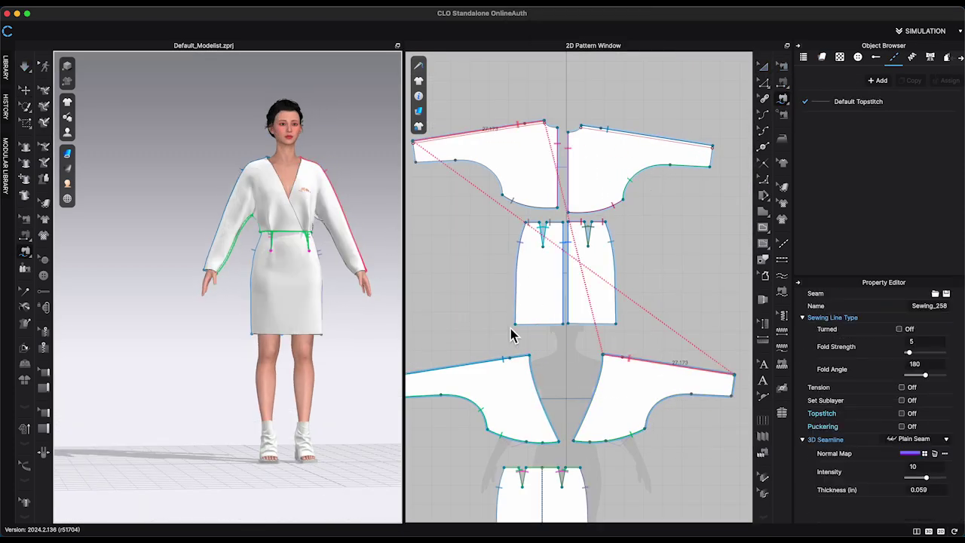
scroll(511, 334, up, 5)
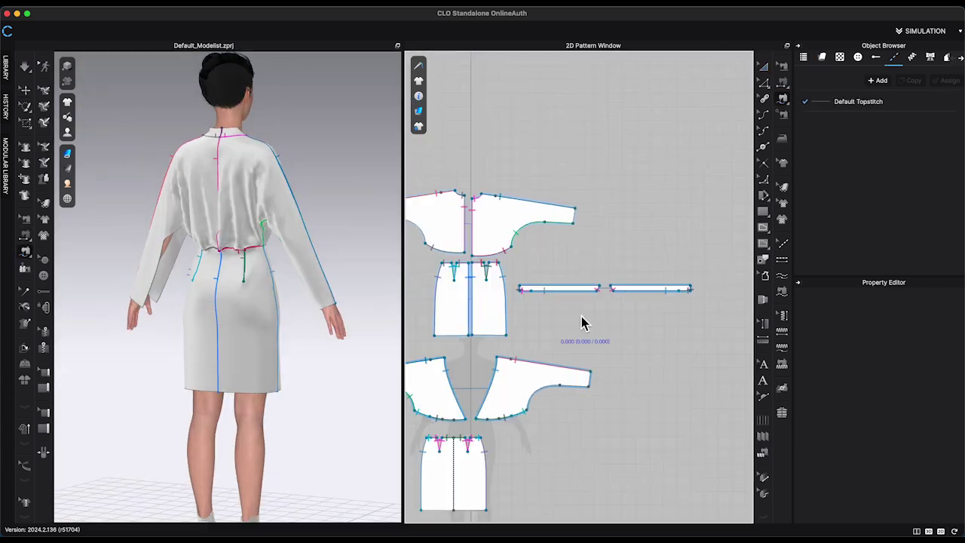
scroll(585, 321, down, 5)
scroll(611, 135, up, 5)
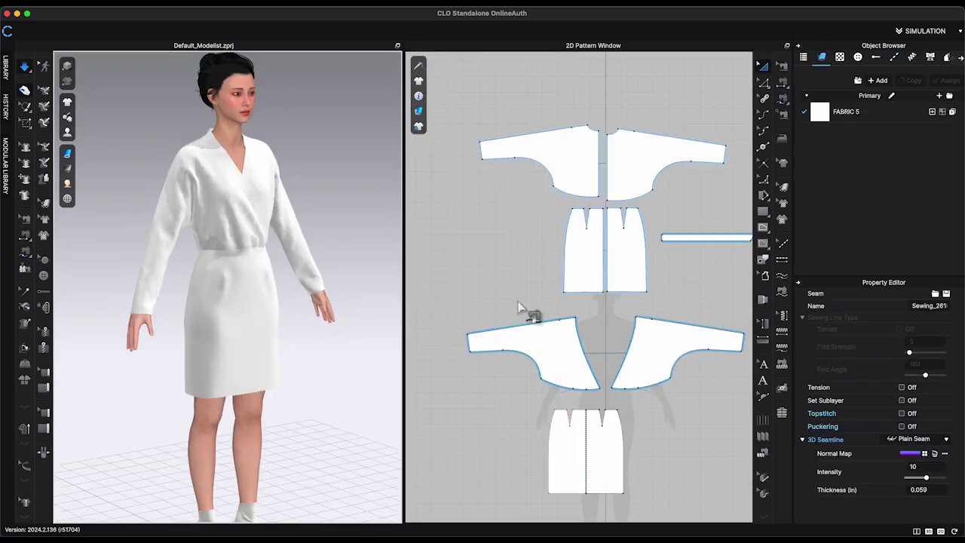
scroll(676, 409, down, 5)
key(ctrl+a)
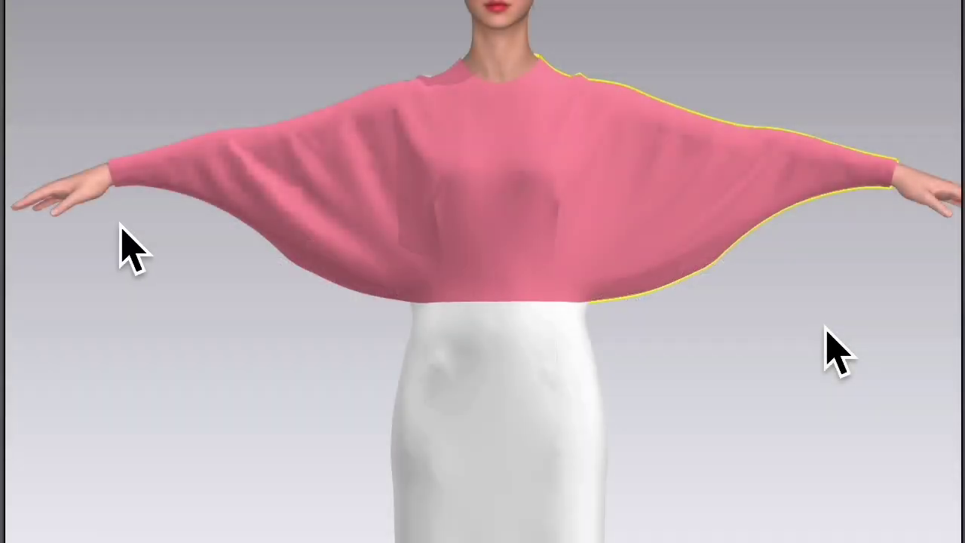
mouse_move(137, 247)
mouse_down()
mouse_move(189, 263)
mouse_move(293, 323)
mouse_move(347, 341)
mouse_move(405, 343)
mouse_up()
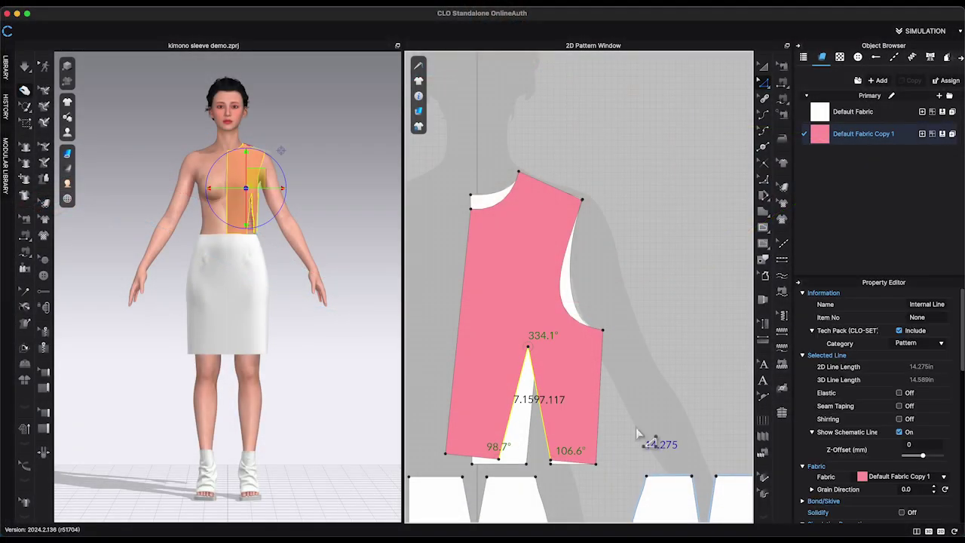
- Nudge the waist end of the pink bodice's side dart leg to even out the two dart legs
click(551, 462)
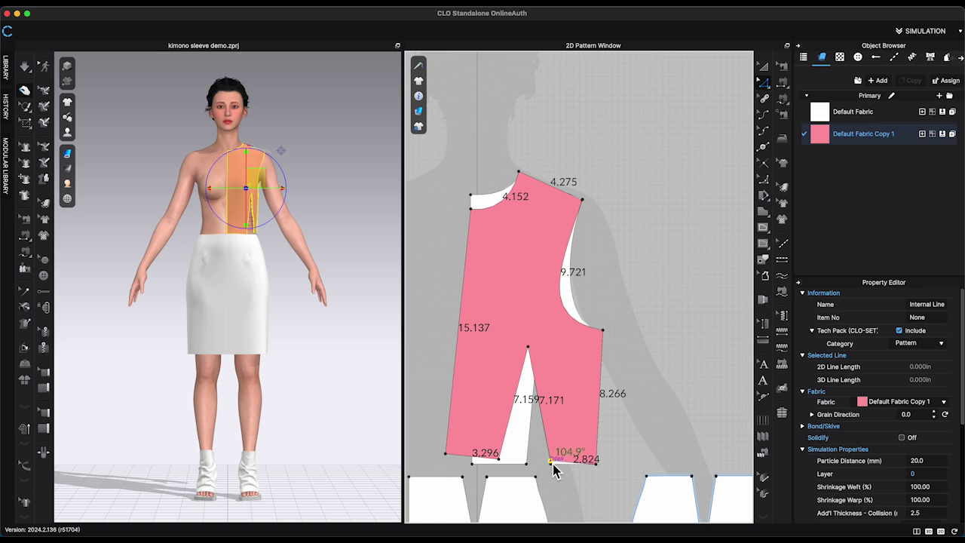
key(Right)
key(Up)
key(Down)
key(Up)
click(663, 344)
scroll(667, 351, up, 1)
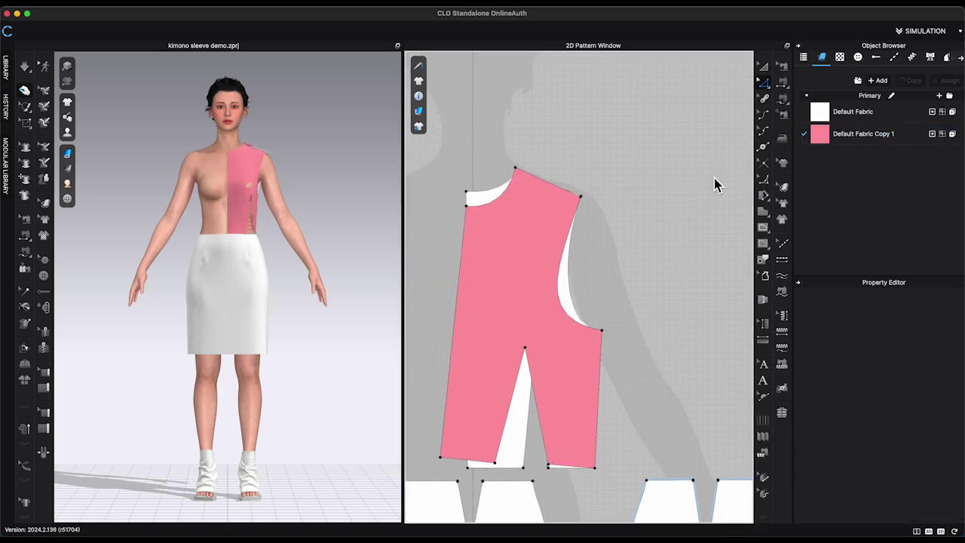
- Draw a sleeve polygon from the pink bodice's shoulder tip with a 23 in overarm and 3 in wrist, closing it through the underarm point
scroll(680, 369, down, 4)
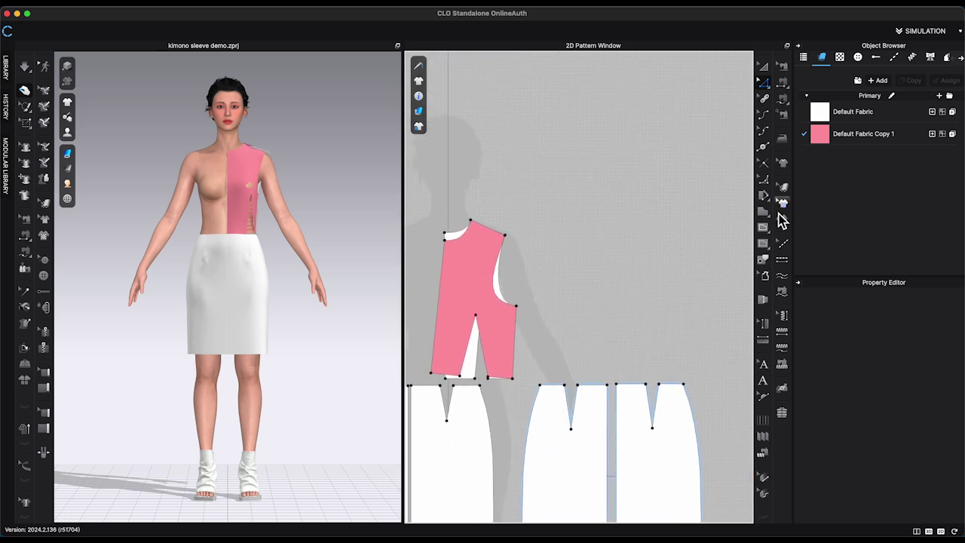
click(842, 136)
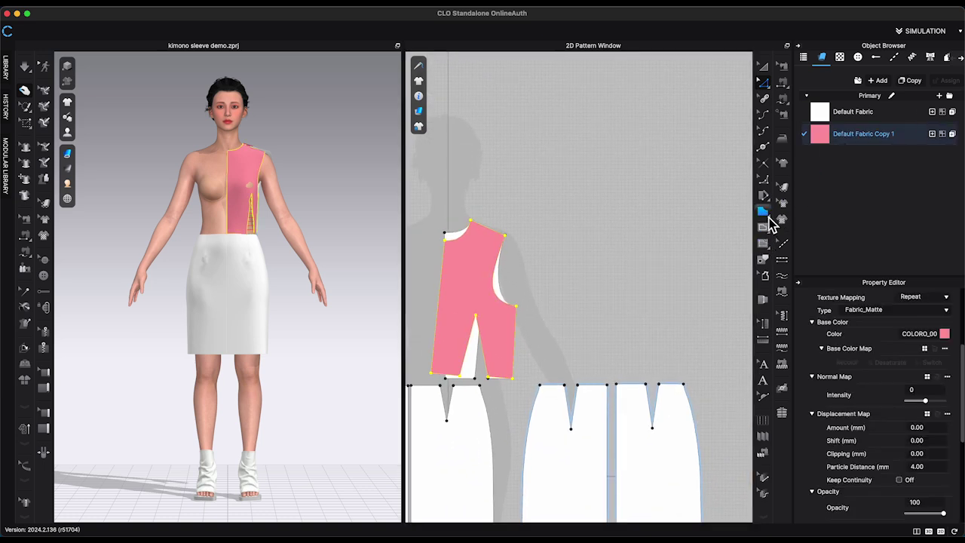
click(763, 214)
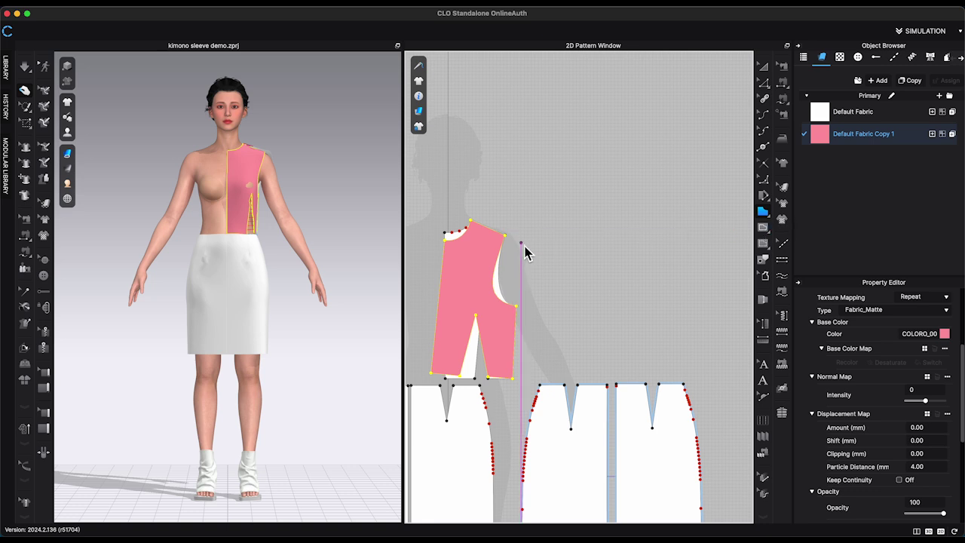
right_click(694, 290)
text(23)
click(461, 318)
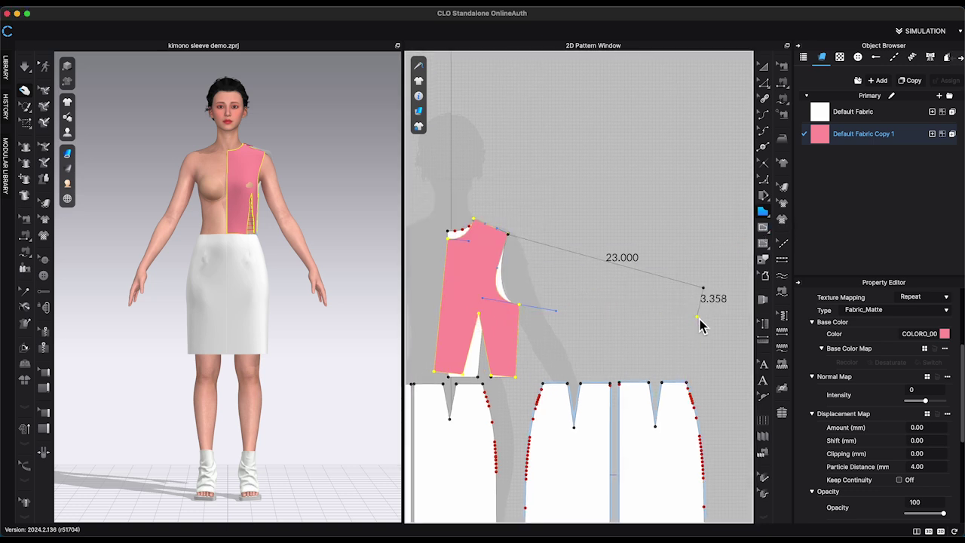
right_click(699, 319)
text(3)
click(461, 319)
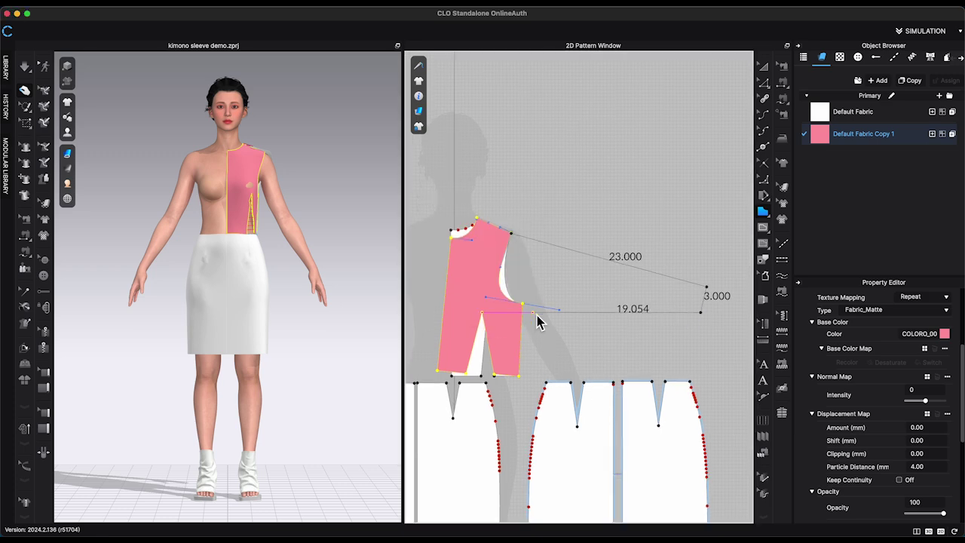
click(511, 241)
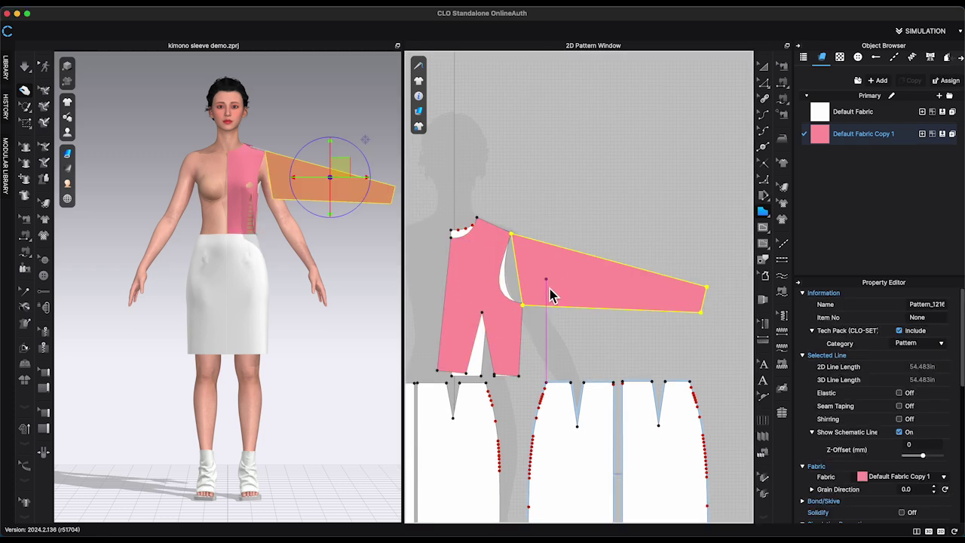
- Curve the sleeve's inner edge to follow the armhole, and move the sleeve and pink bodice clear of the white bodice
click(509, 290)
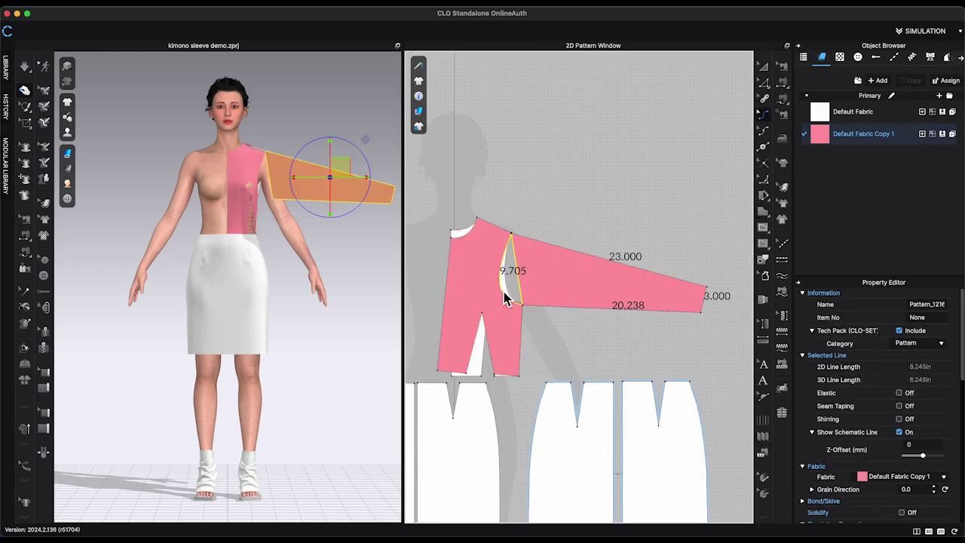
drag(504, 292, 504, 291)
drag(631, 286, 684, 168)
drag(460, 300, 473, 177)
middle_drag(585, 245, 568, 419)
scroll(490, 371, up, 1)
drag(488, 376, 485, 284)
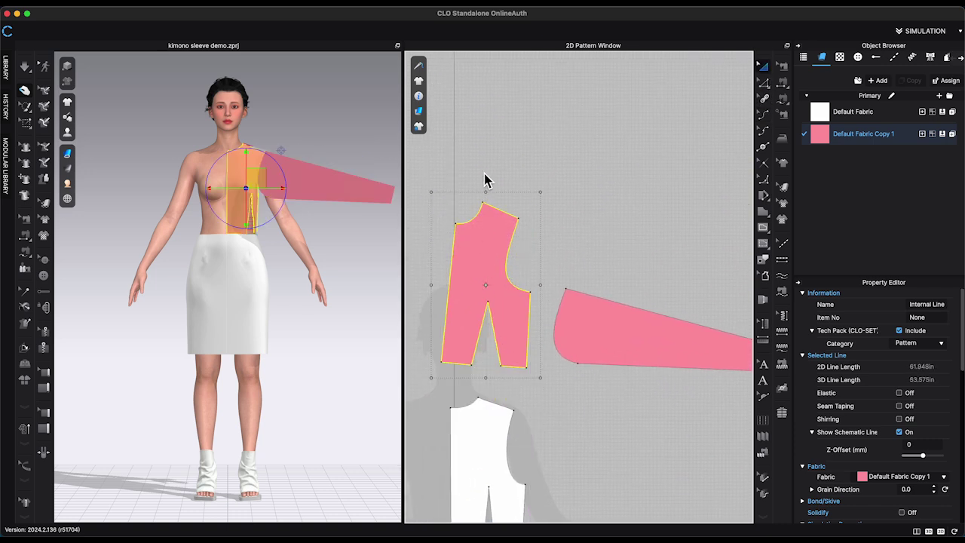
drag(609, 334, 585, 276)
click(627, 347)
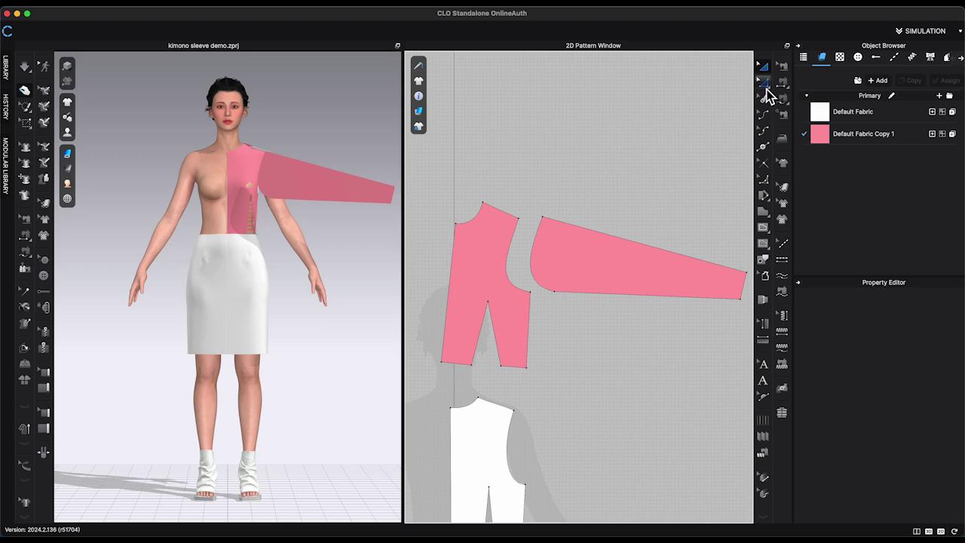
- Merge the sleeve with the pink bodice along their armhole edges
click(532, 266)
shift+click(505, 260)
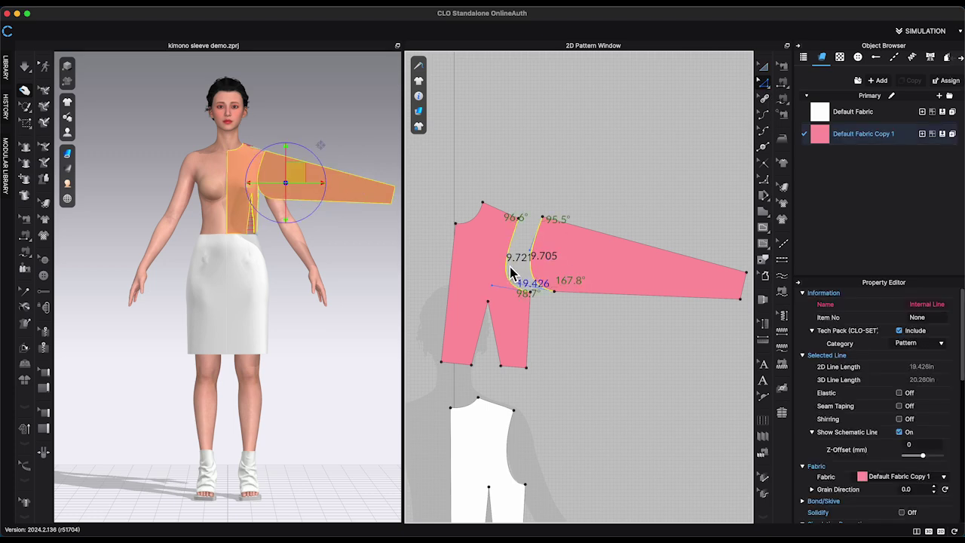
right_click(510, 265)
click(550, 393)
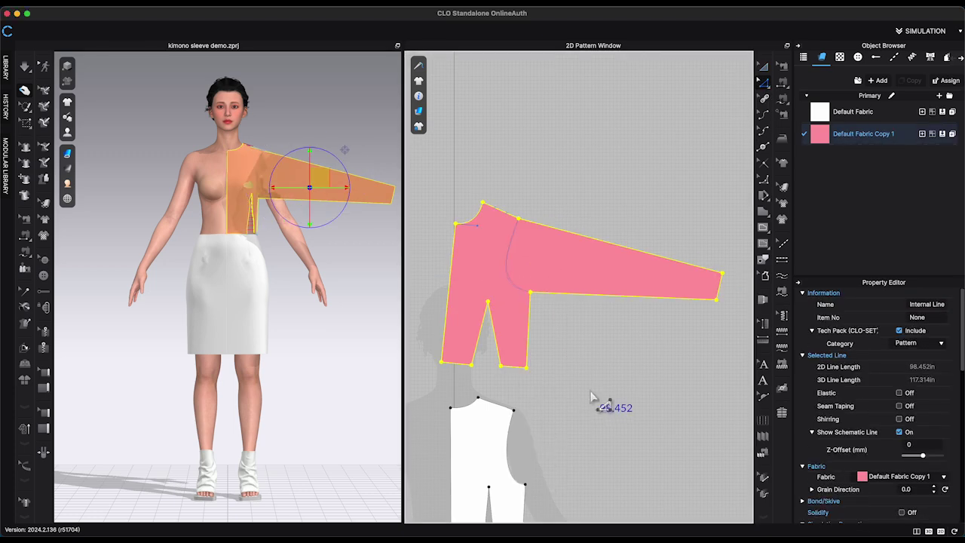
- Move the sleeve's wrist edge down and slightly inward to give the kimono sleeve a steeper slope
scroll(556, 212, down, 3)
scroll(612, 226, up, 4)
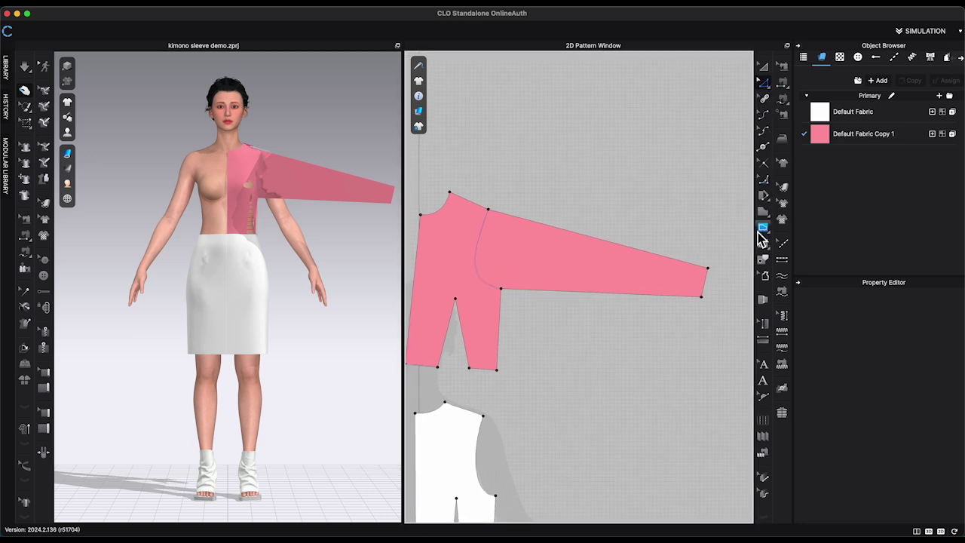
drag(687, 243, 722, 316)
key(Down)
key(Down)
key(Down)
key(Down)
key(Down)
key(Down)
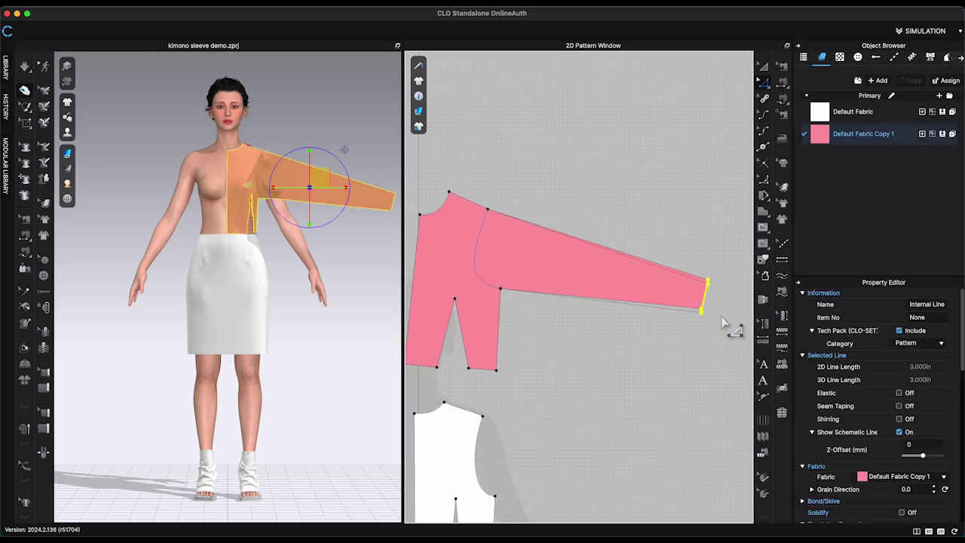
key(Down)
click(708, 258)
drag(704, 302, 701, 303)
click(586, 221)
- Try to delete the old armhole line inside the merged pink bodice
click(762, 262)
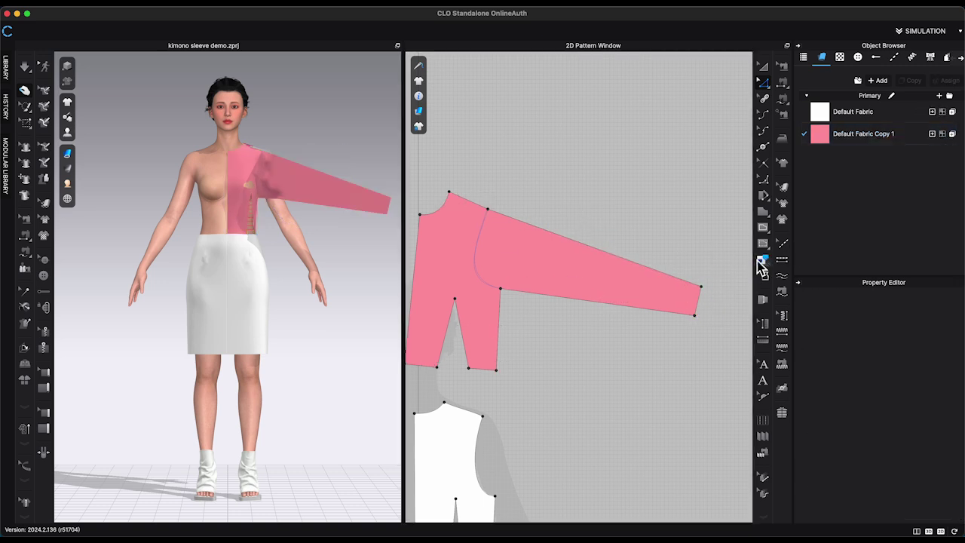
click(477, 267)
key(Delete)
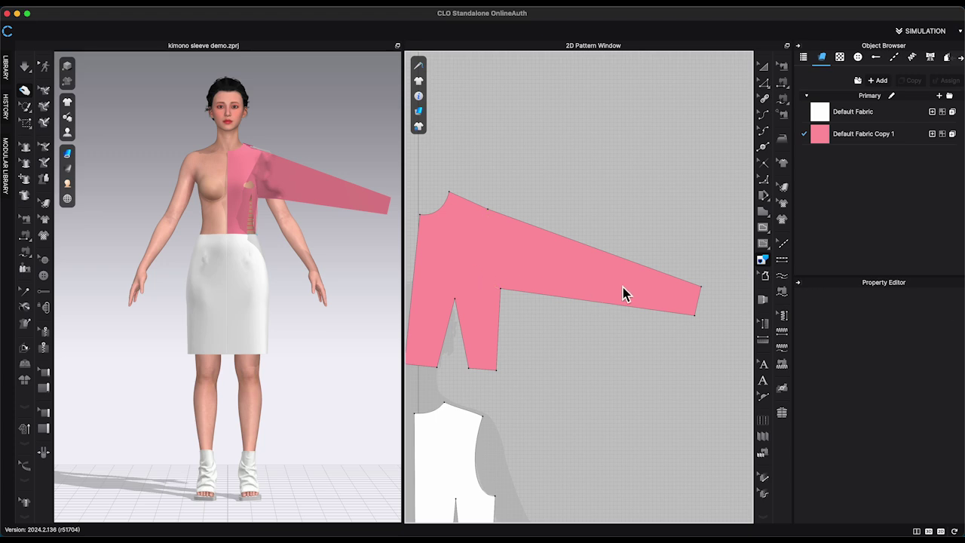
click(506, 293)
key(super+z)
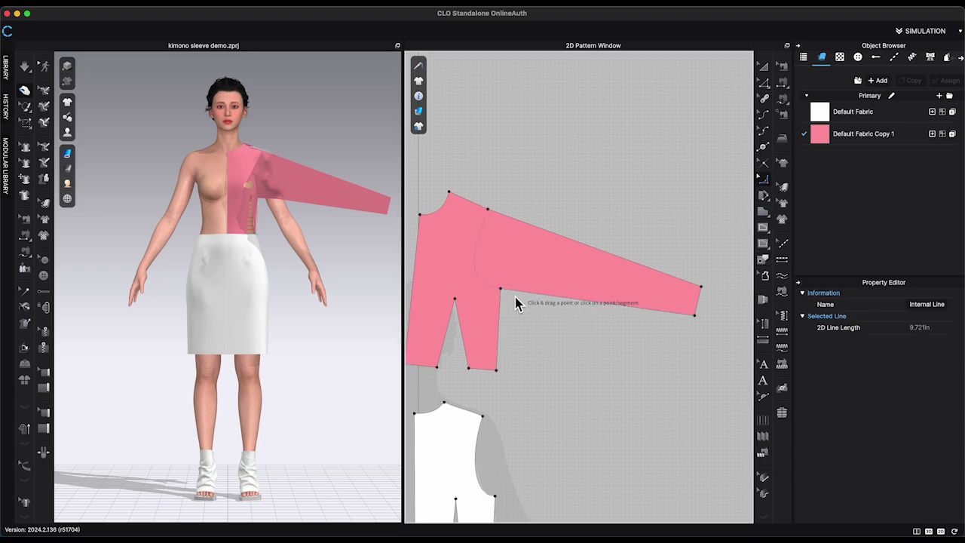
- Round the underarm corner into a smooth curve down to the waist and remove the leftover armhole line
drag(504, 292, 612, 374)
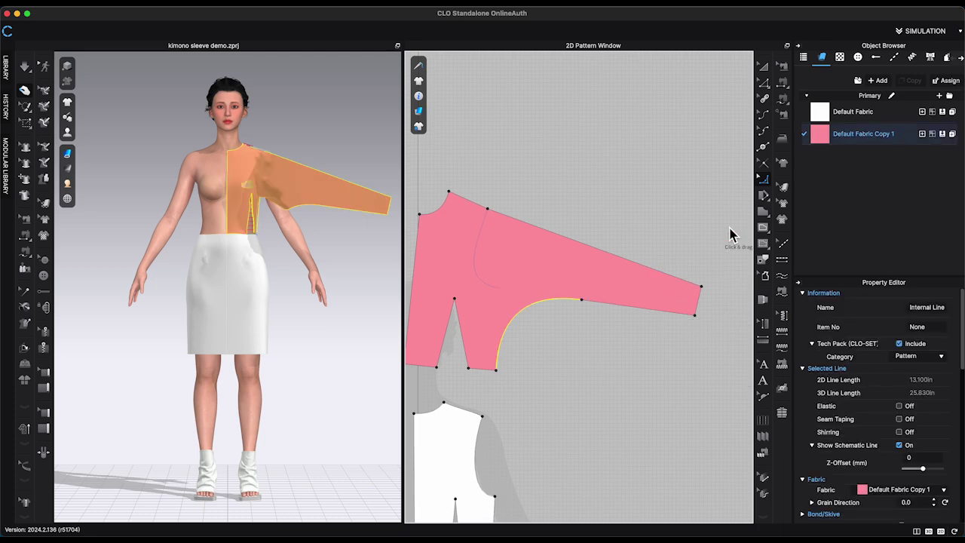
click(479, 270)
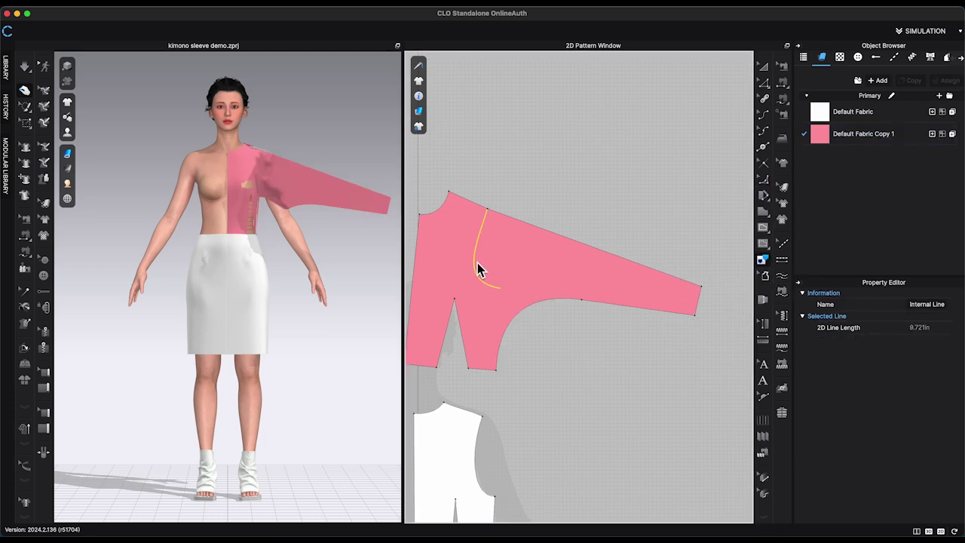
- Draw a straight internal line from the neck-shoulder point to the side waist corner on both the pink and white bodices
click(763, 228)
click(449, 193)
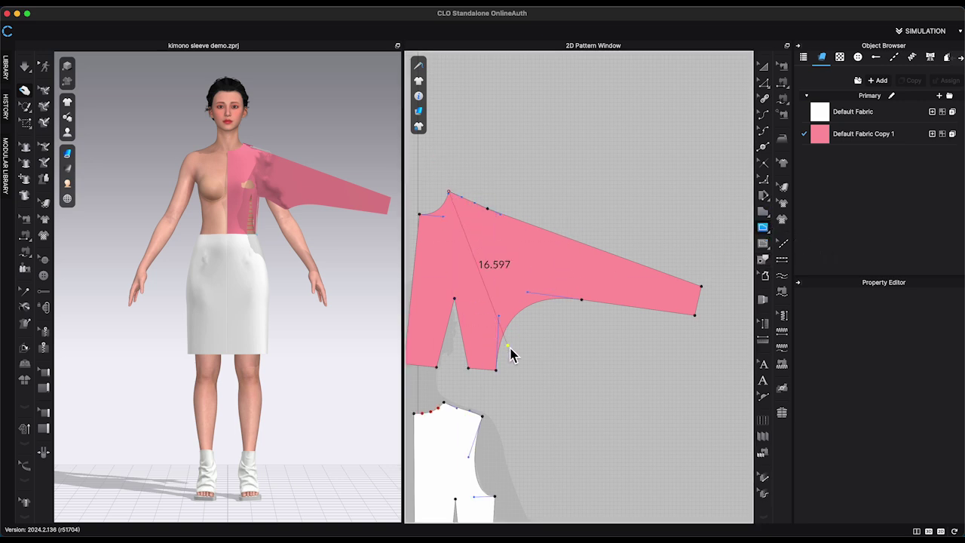
double_click(496, 369)
scroll(596, 367, down, 2)
middle_drag(597, 359, 618, 221)
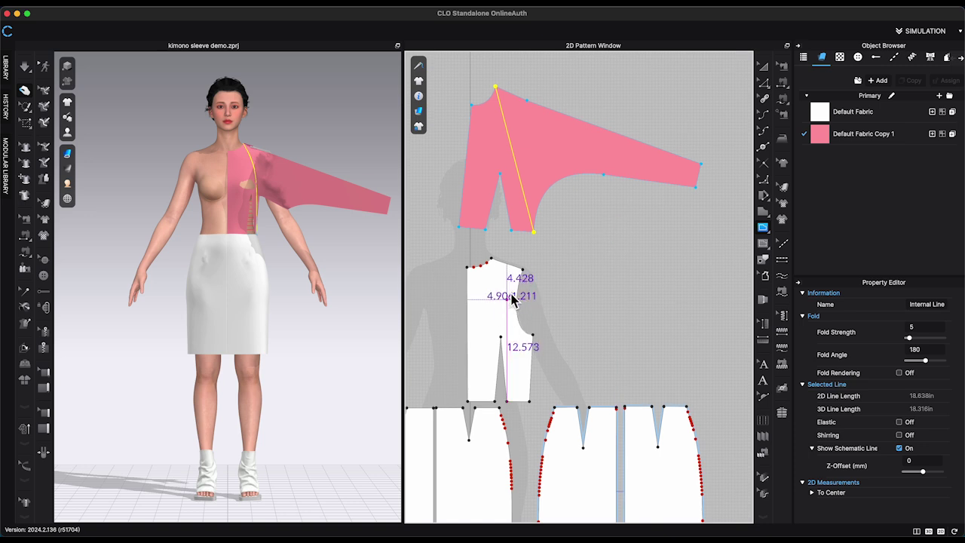
click(492, 260)
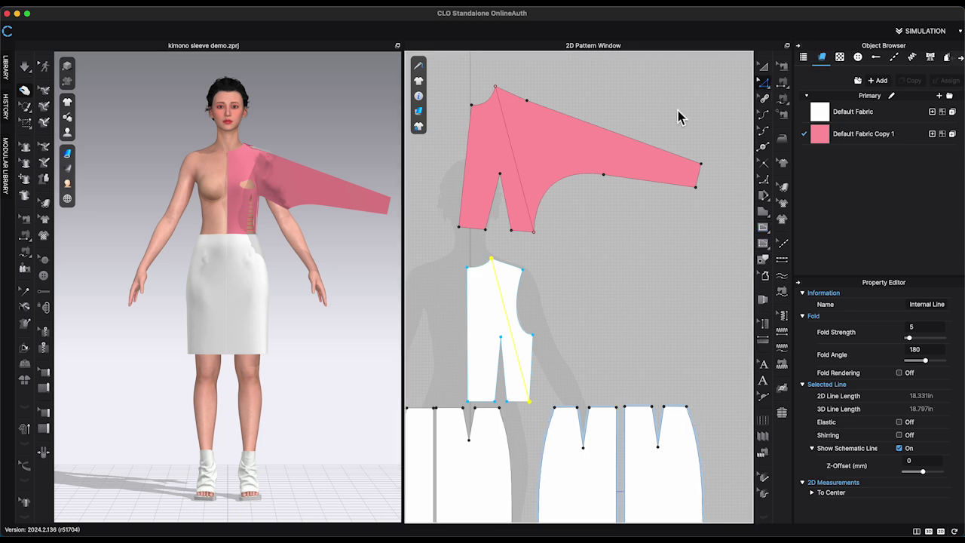
- Cut & Sew the pink and white bodices along their diagonal internal lines
shift+click(522, 181)
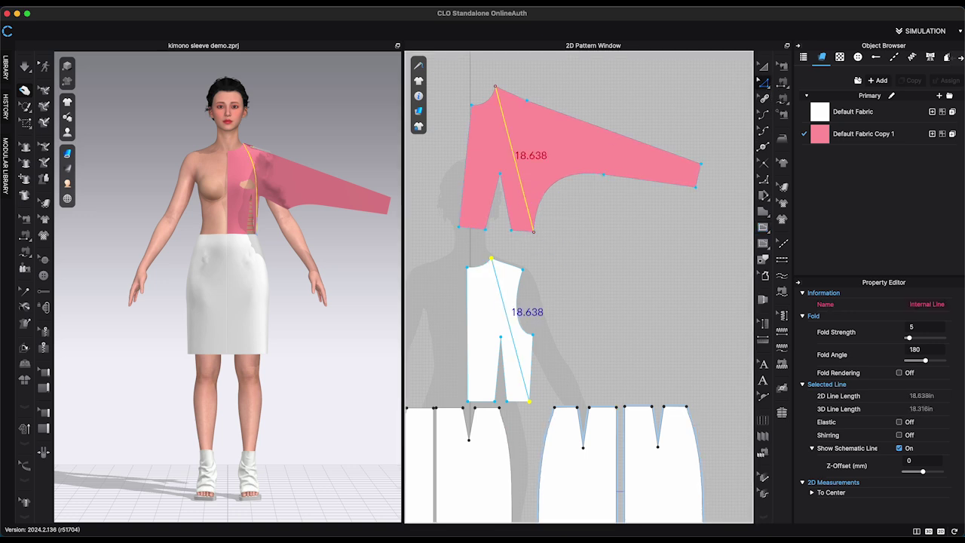
right_click(500, 292)
click(564, 262)
shift+click(528, 205)
right_click(528, 205)
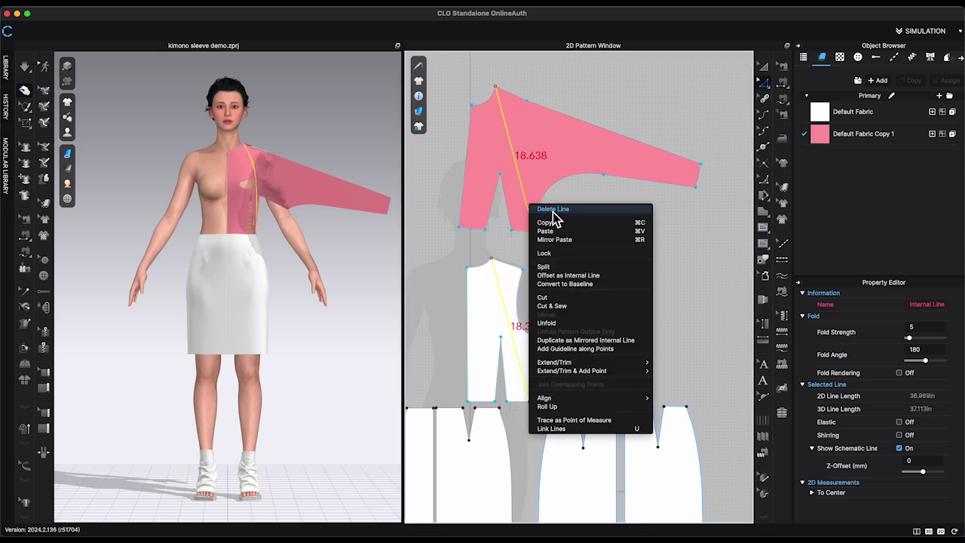
click(554, 305)
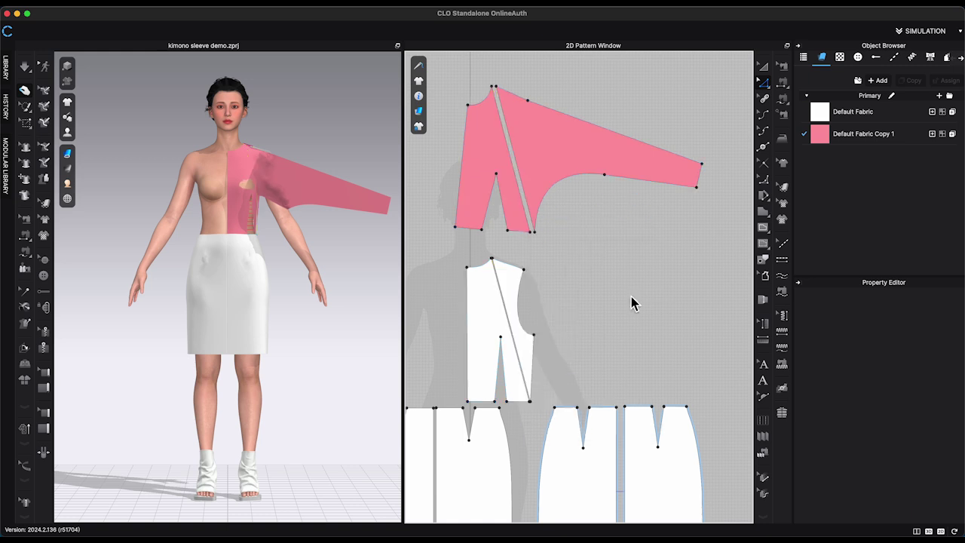
- Delete the white bodice's side piece and place a copy of the pink sleeve piece beside the remaining white panel
click(510, 292)
click(564, 299)
click(567, 163)
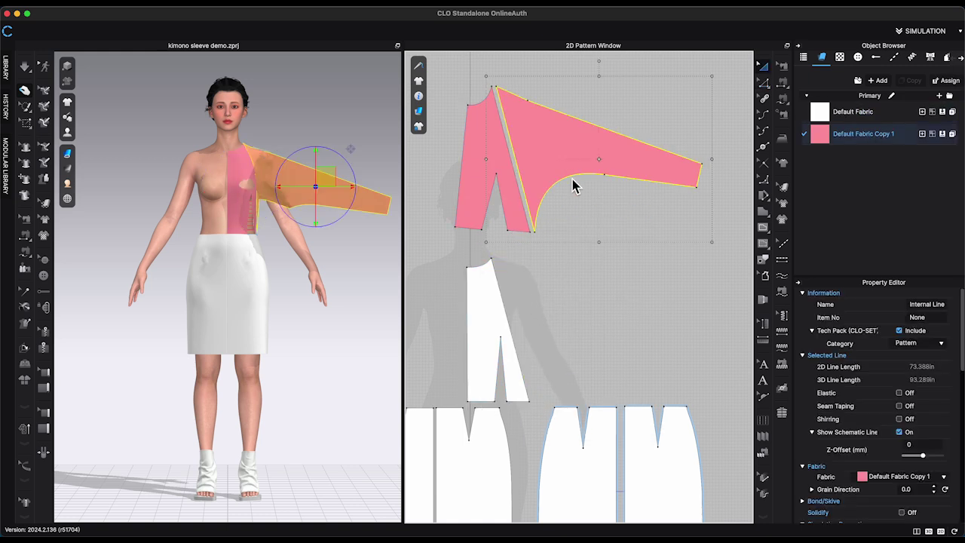
drag(573, 186, 583, 354)
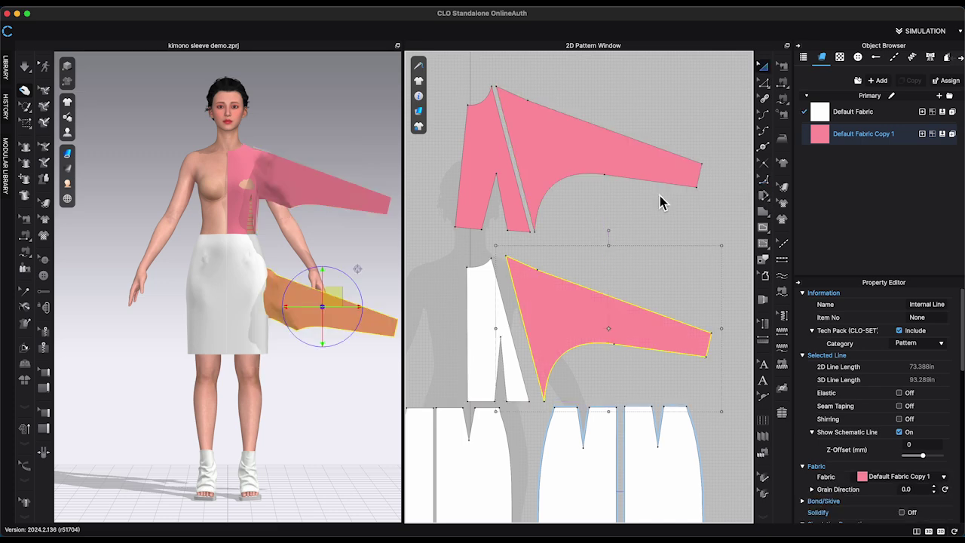
- Move the copied sleeve piece farther from the white panel and compare the lengths of their facing diagonal edges
click(527, 336)
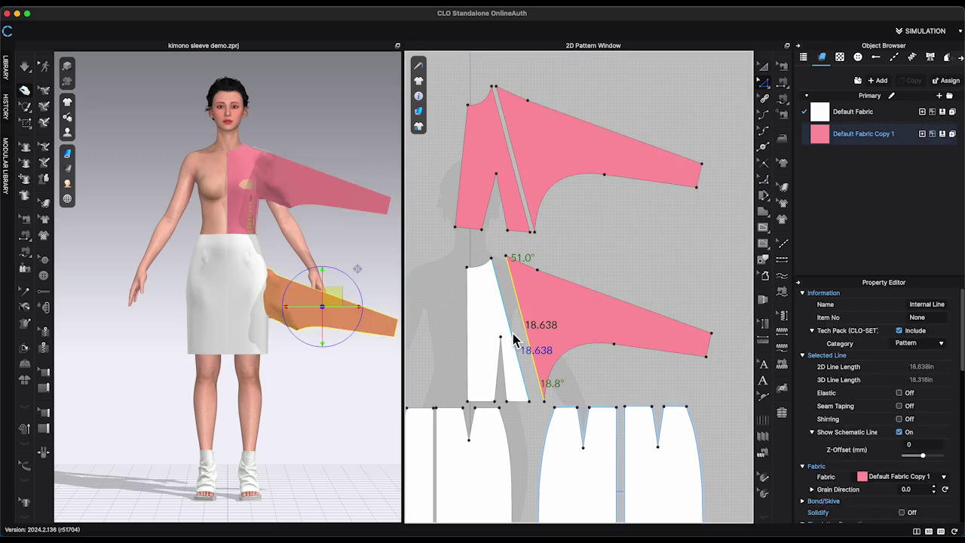
shift+click(514, 339)
key(a)
drag(553, 336, 585, 330)
click(509, 345)
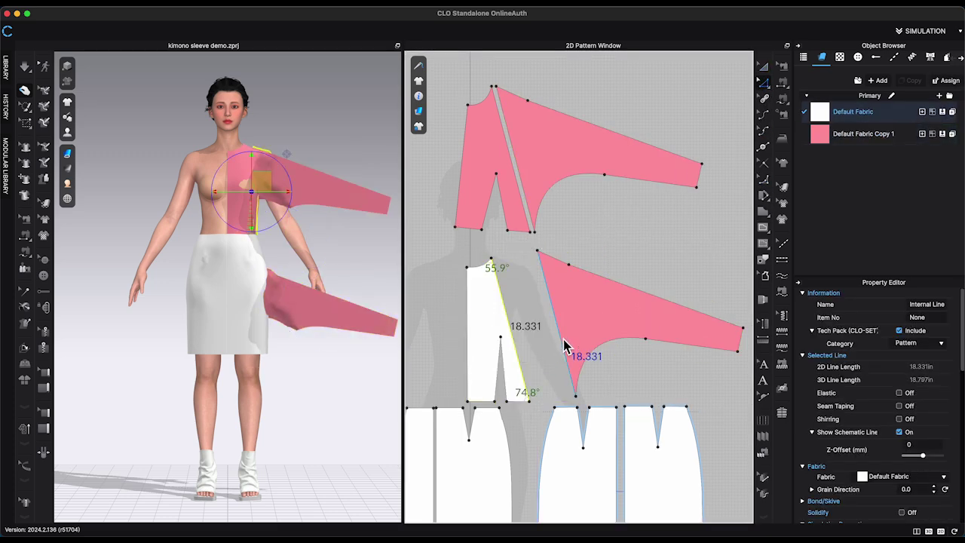
shift+click(566, 358)
click(553, 358)
scroll(552, 356, up, 3)
- Recheck the facing diagonal edges' lengths and slightly lower the white panel's neck-shoulder point
click(477, 235)
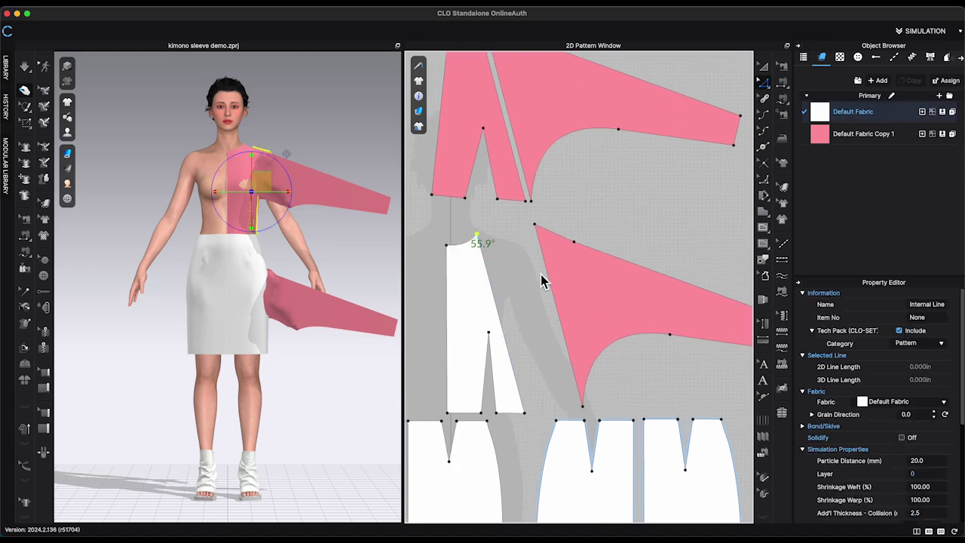
click(496, 292)
click(556, 305)
scroll(502, 280, up, 3)
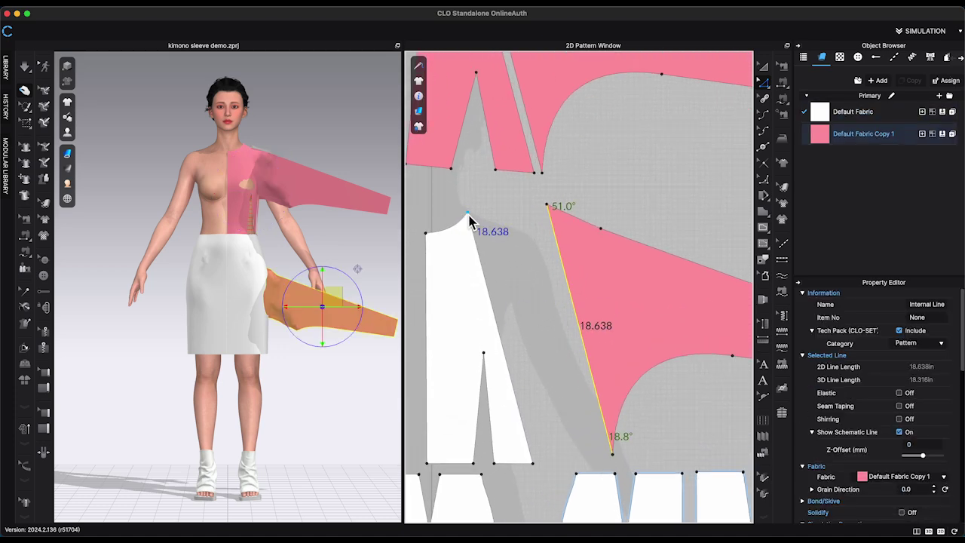
drag(468, 214, 468, 218)
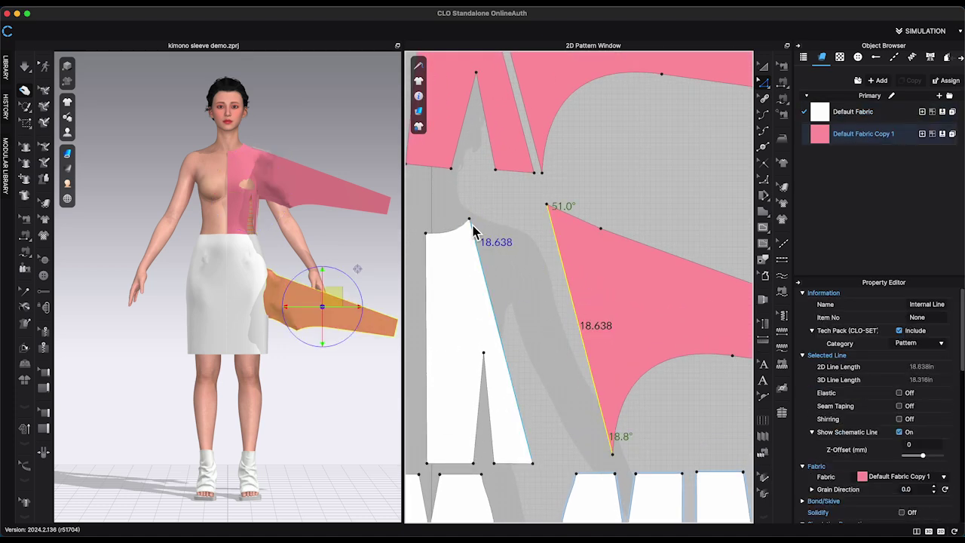
click(538, 300)
- Apply Default Fabric to the copied sleeve piece
click(820, 133)
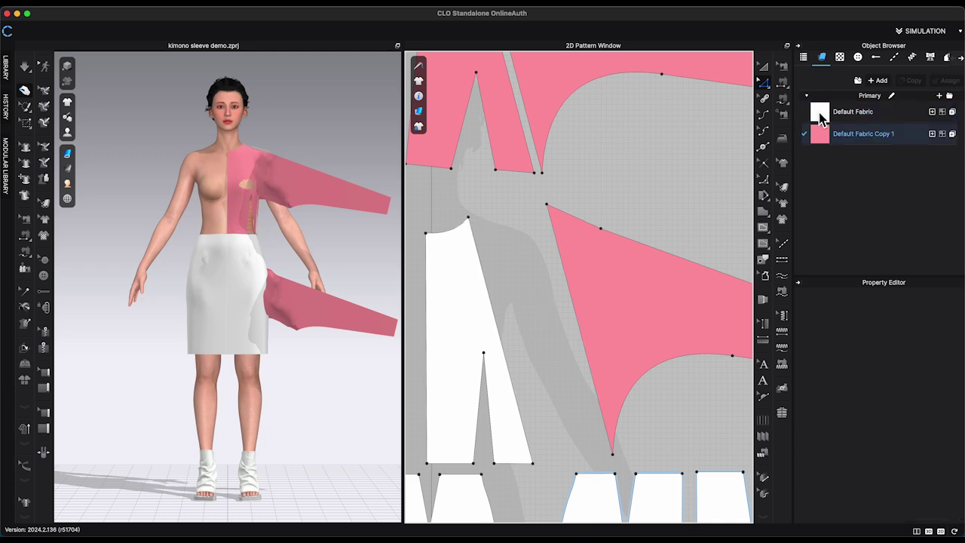
drag(818, 114, 633, 291)
click(558, 355)
- Merge the white panel and the copied sleeve piece along their facing diagonal edges
click(580, 326)
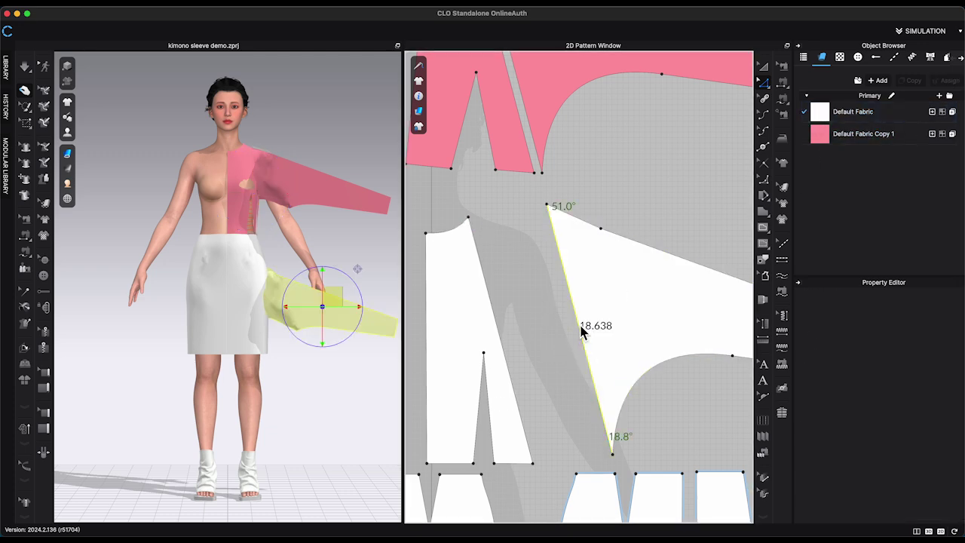
shift+click(501, 342)
right_click(563, 272)
click(587, 372)
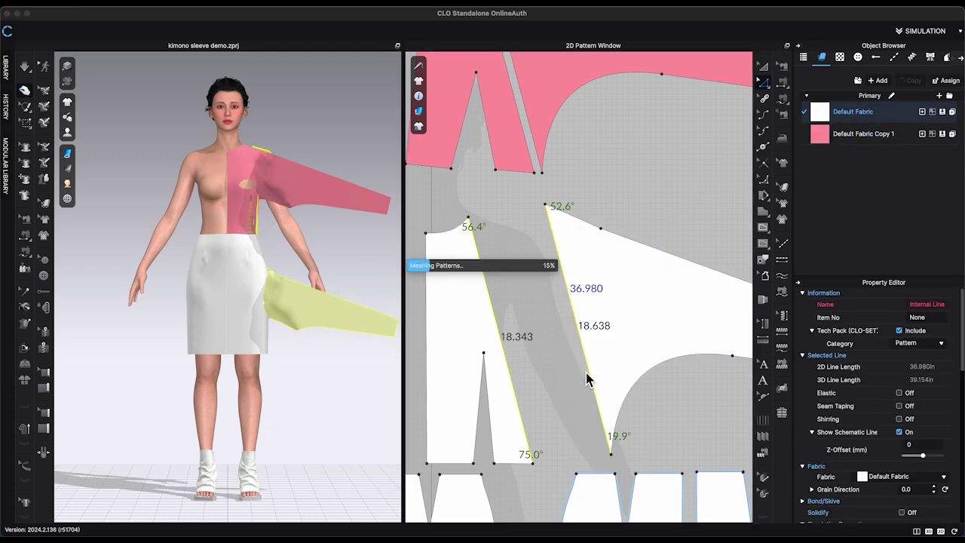
scroll(610, 377, down, 5)
scroll(570, 224, up, 1)
scroll(571, 224, up, 1)
- Merge the two pink bodice pieces back together along their diagonal cut edges
click(577, 247)
click(567, 250)
shift+click(562, 245)
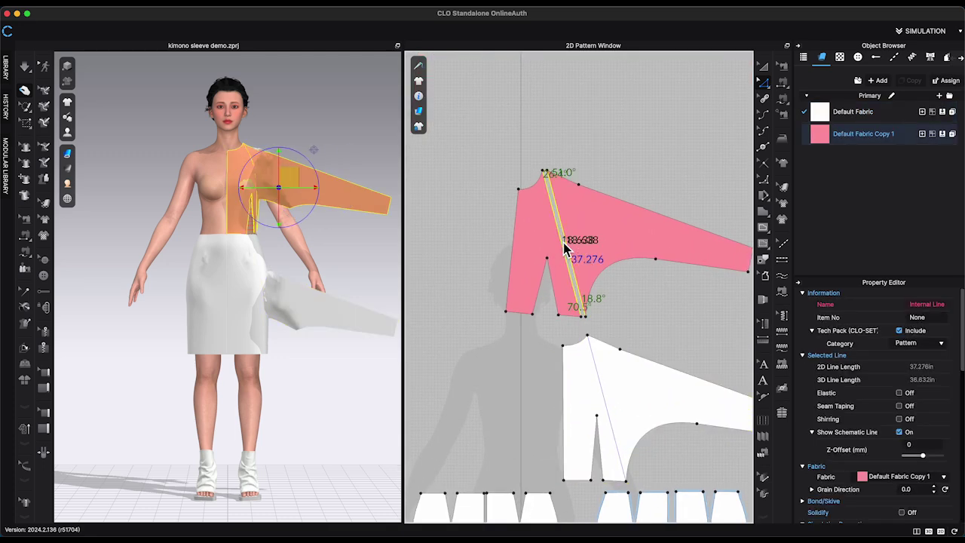
right_click(563, 242)
click(588, 343)
- Rotate the merged pink bodice until its centre front edge is vertical
key(a)
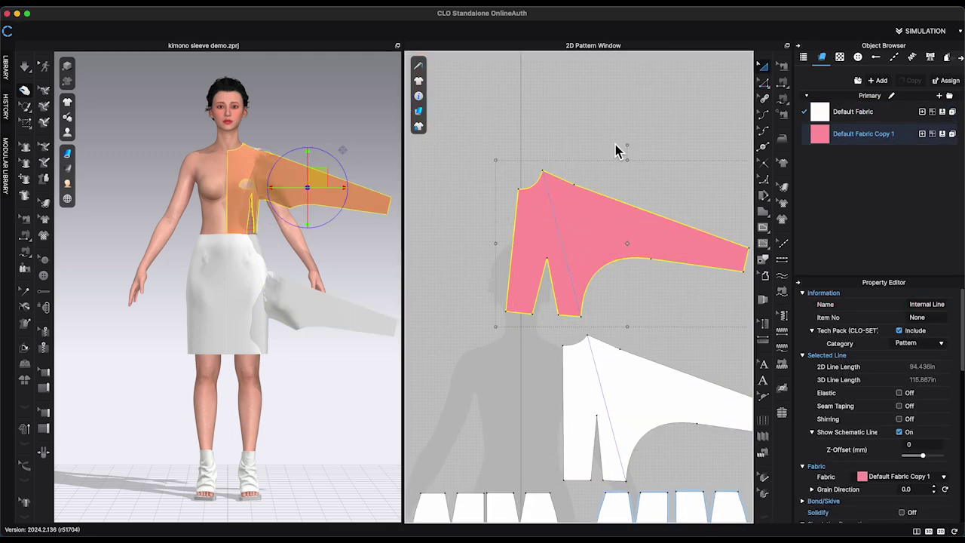
drag(615, 144, 617, 144)
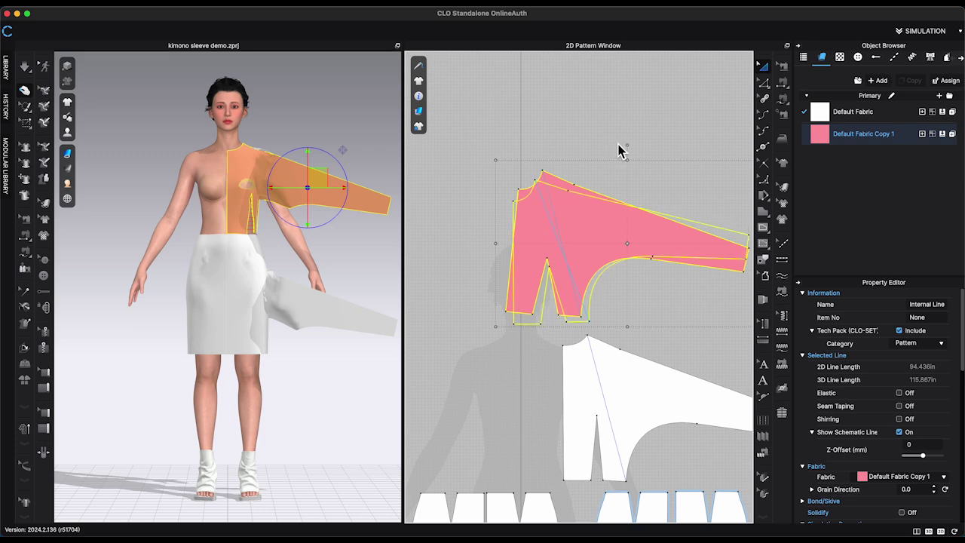
scroll(556, 266, up, 5)
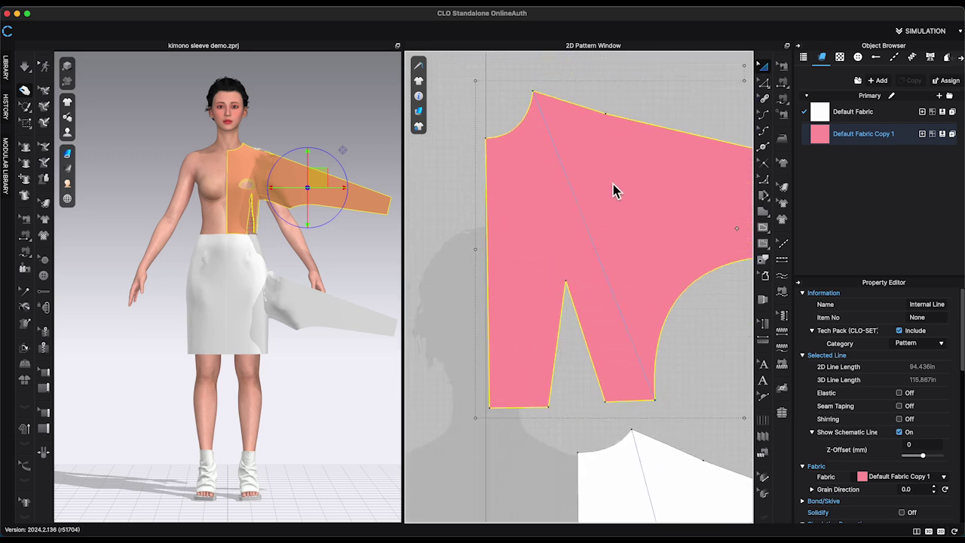
scroll(613, 186, down, 4)
drag(716, 86, 719, 88)
click(716, 90)
scroll(624, 197, down, 3)
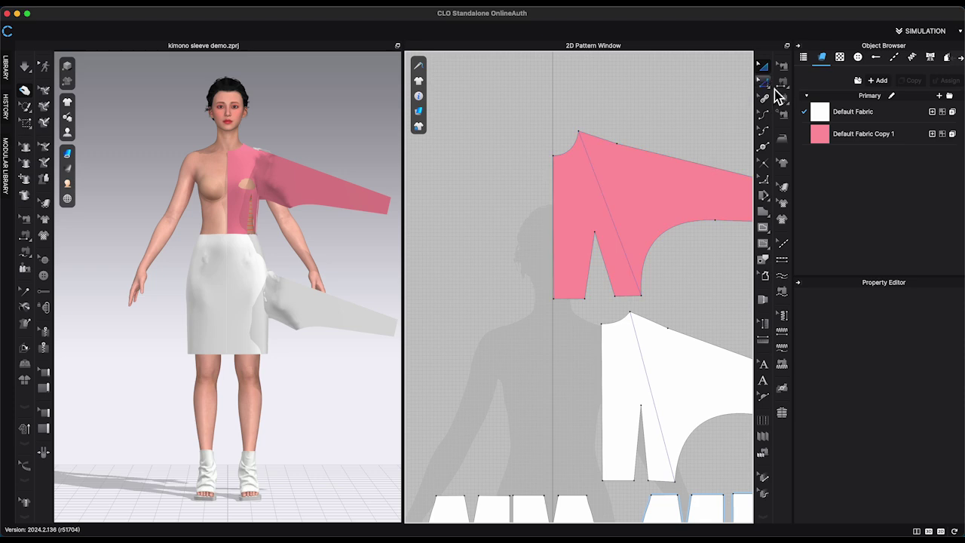
- Unfold the pink bodice along its centre front edge into a full front piece
right_click(552, 234)
click(564, 349)
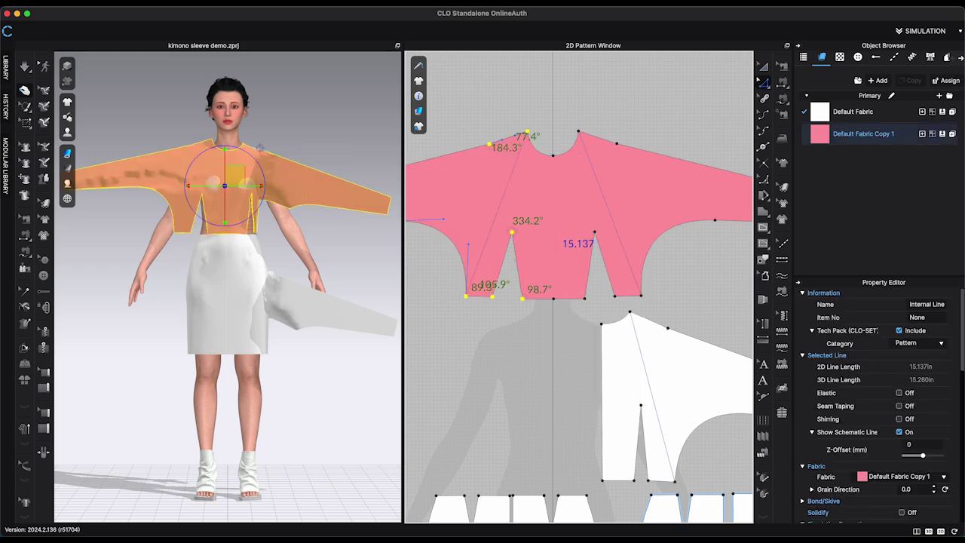
click(359, 250)
- Display the avatar's joints and reset the pink bodice's 3D placement to its flat 2D layout
key(shift+x)
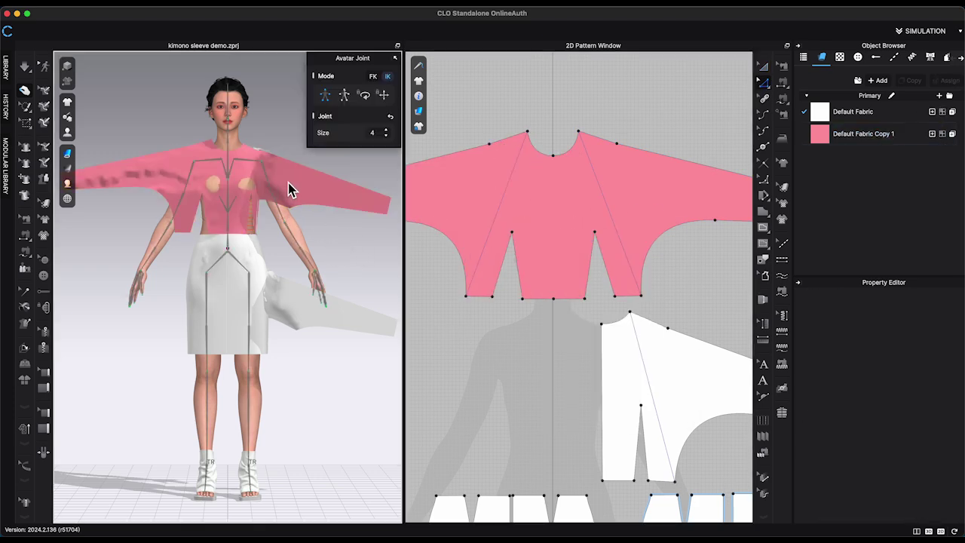
right_click(288, 182)
click(340, 344)
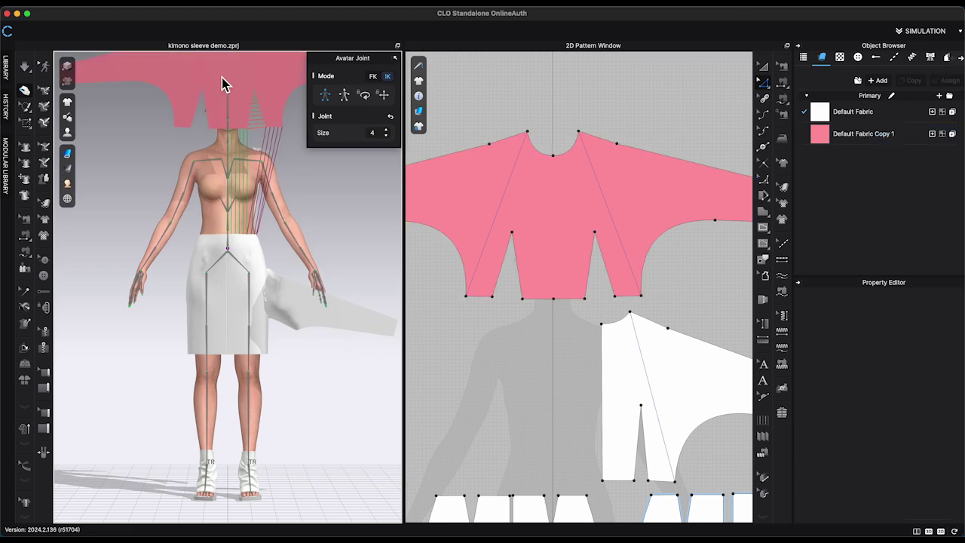
scroll(196, 175, down, 3)
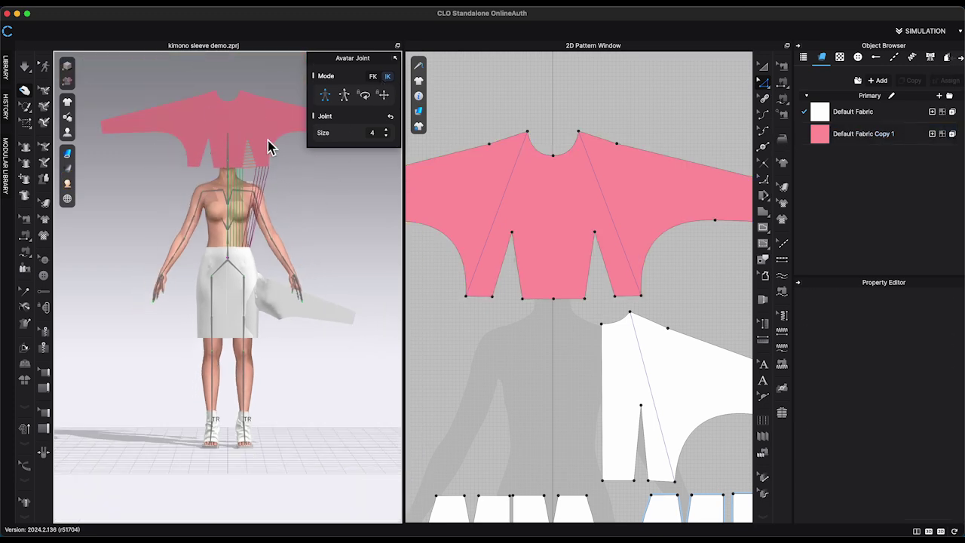
- Raise the avatar's arms toward horizontal by rotating the shoulder joints
click(196, 196)
scroll(297, 183, up, 3)
click(373, 76)
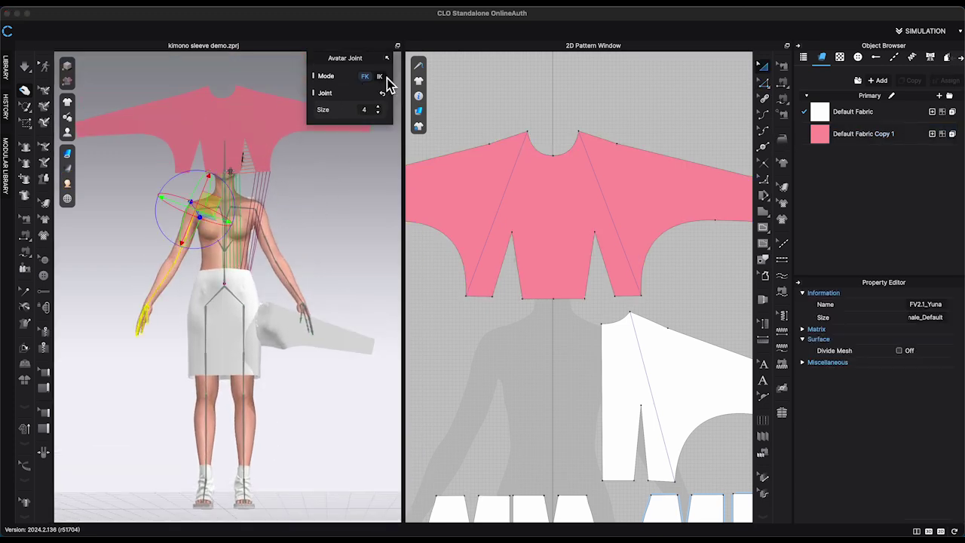
click(383, 77)
click(254, 206)
key(super+z)
drag(295, 210, 285, 179)
click(256, 206)
- Place the flat pink bodice in front of the avatar's torso and check the existing seams from the back
click(229, 135)
drag(239, 122, 230, 226)
click(681, 298)
key(n)
scroll(624, 303, down, 4)
key(8)
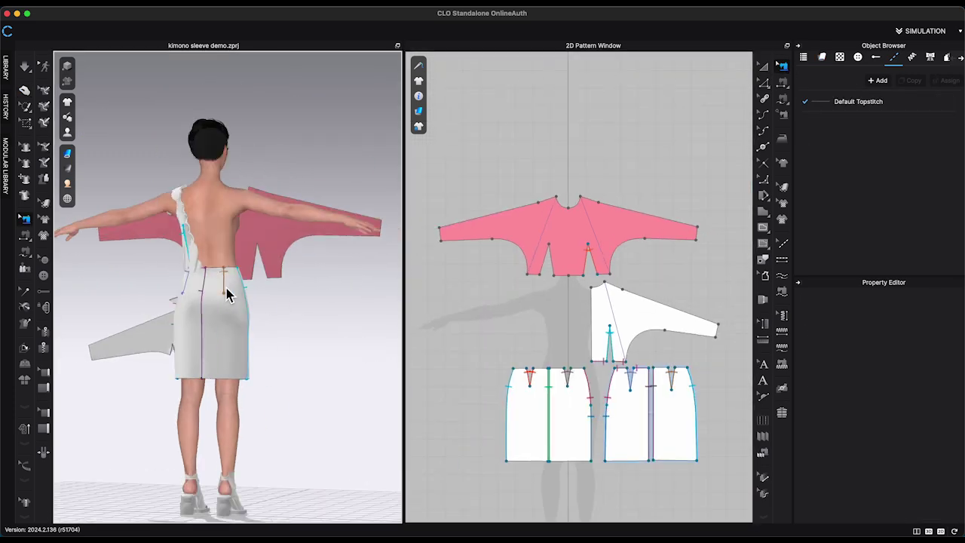
- Create a linked symmetric copy of the white bodice and place it beside the original with a narrow centre-back gap
key(a)
right_click(621, 318)
click(679, 123)
click(568, 317)
drag(568, 317, 558, 318)
click(644, 317)
shift+click(676, 416)
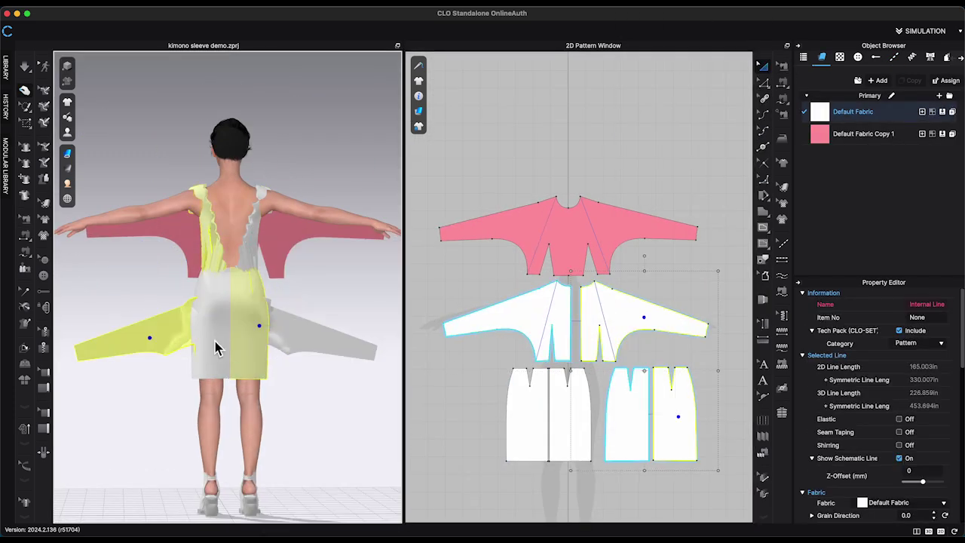
right_click(320, 332)
click(370, 180)
key(super+z)
- Reset both white back bodices in 3D to their flat 2D layout
click(656, 322)
shift+click(507, 316)
right_click(132, 334)
click(181, 184)
key(5)
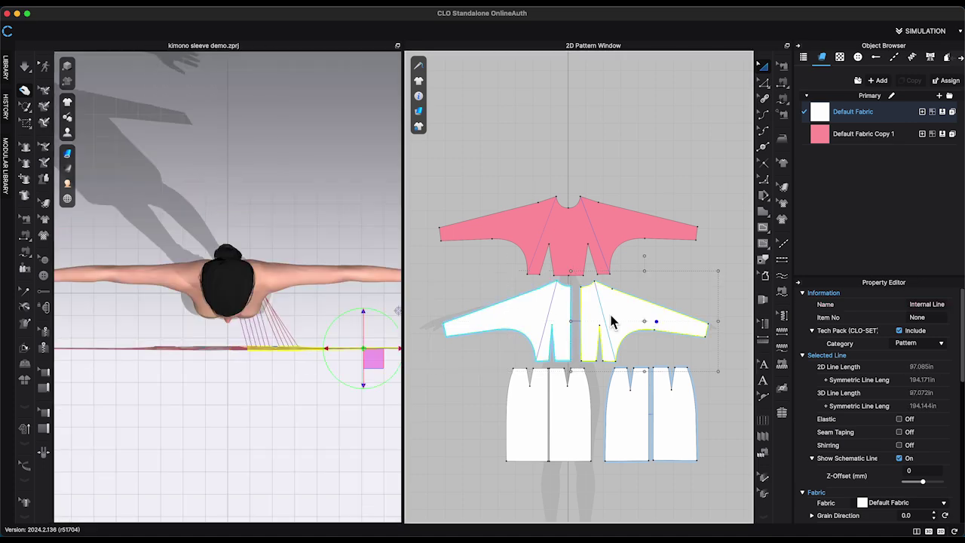
- Move the two white bodices behind the avatar in 3D and align them with the back torso
shift+click(520, 316)
drag(233, 312, 233, 175)
drag(262, 212, 247, 219)
key(8)
click(301, 206)
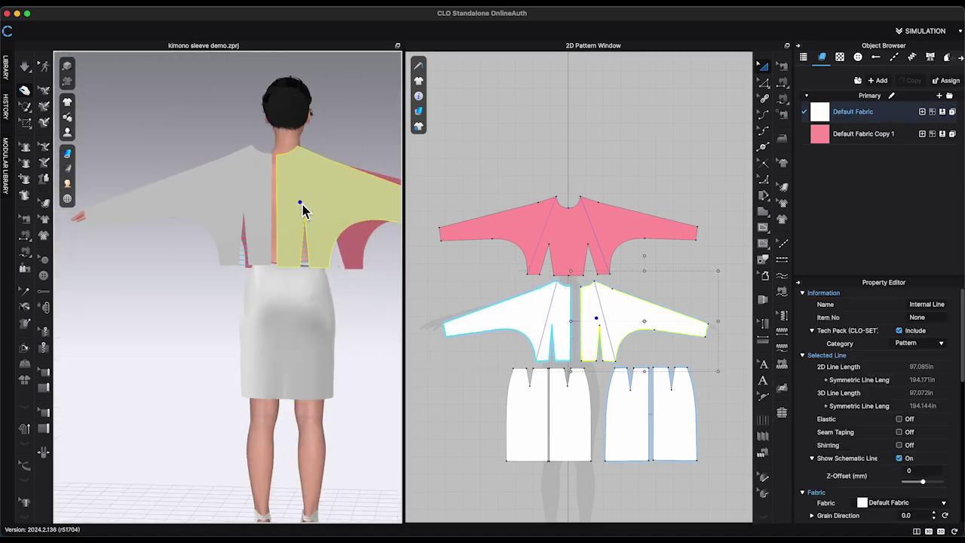
right_drag(302, 209, 354, 216)
click(202, 208)
drag(202, 208, 215, 208)
key(2)
- Line up the white back bodices with the back skirt panels in the 2D layout so their waist edges face each other
click(693, 270)
scroll(633, 324, up, 5)
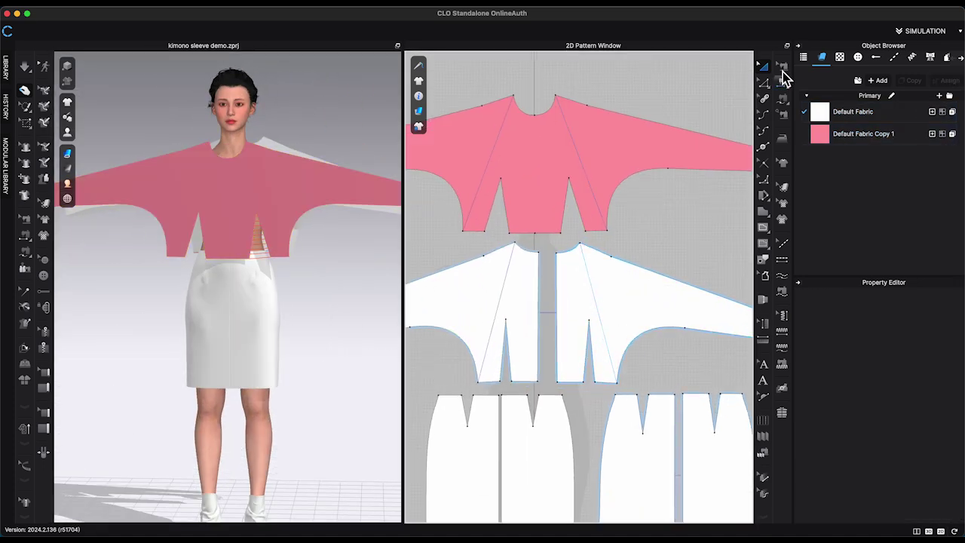
click(782, 66)
scroll(660, 282, down, 2)
scroll(660, 282, down, 3)
key(a)
drag(587, 285, 693, 294)
drag(658, 400, 689, 402)
scroll(640, 331, up, 10)
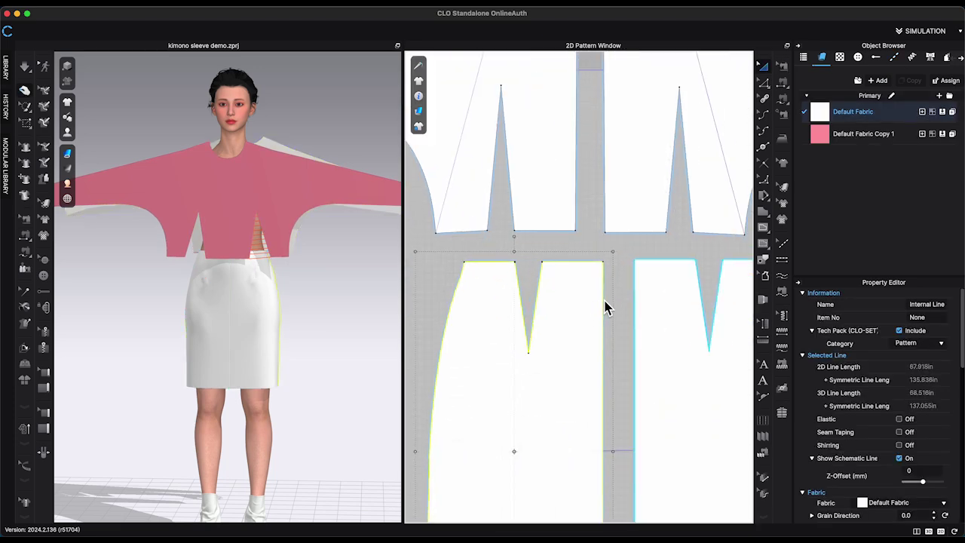
- Sew the white back bodices' waist segments to the matching waist segments of the back skirt panels
key(n)
scroll(618, 256, down, 3)
click(784, 80)
middle_drag(725, 158, 684, 198)
click(540, 275)
click(541, 296)
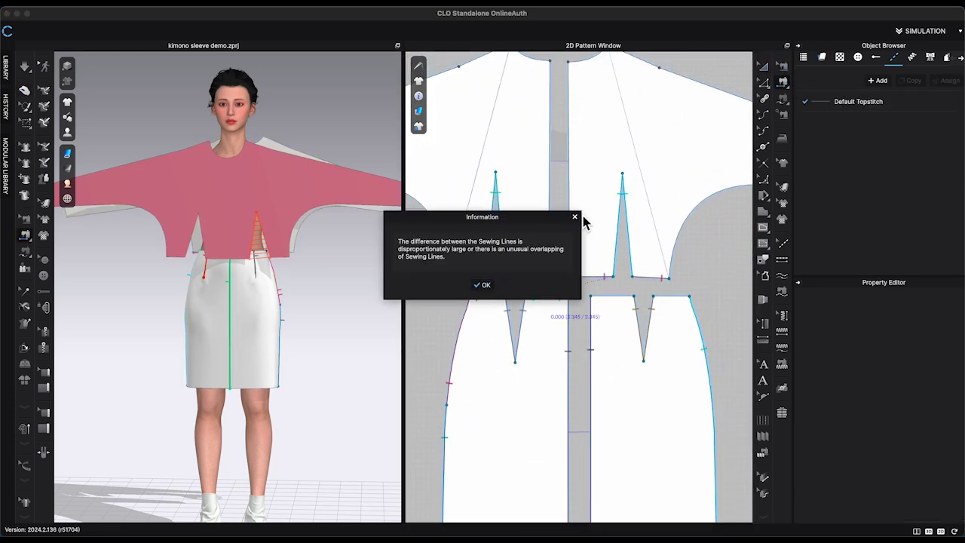
key(Return)
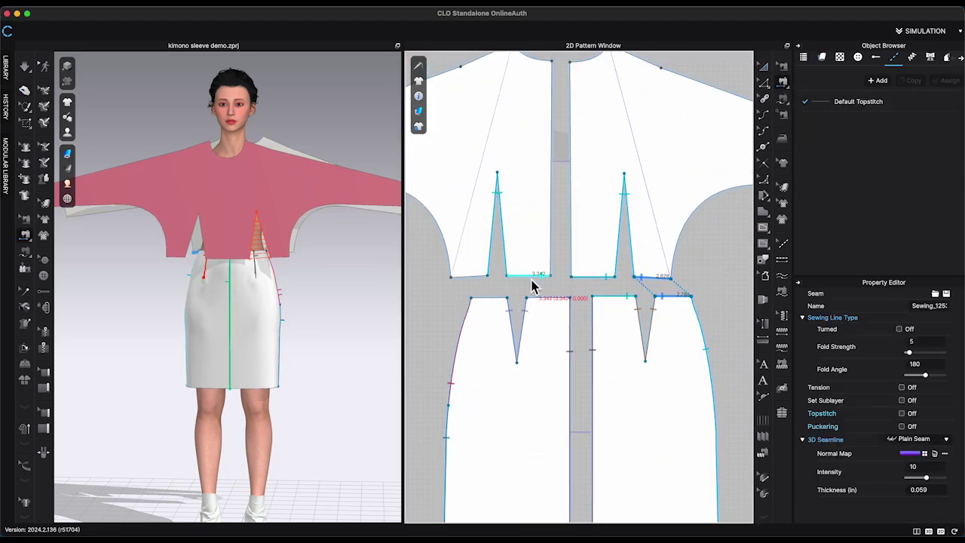
click(502, 303)
- Move the pink bodice directly above the front skirt panels in the 2D layout
scroll(550, 265, down, 5)
middle_drag(588, 269, 722, 273)
click(764, 68)
drag(573, 122, 578, 210)
scroll(575, 261, up, 6)
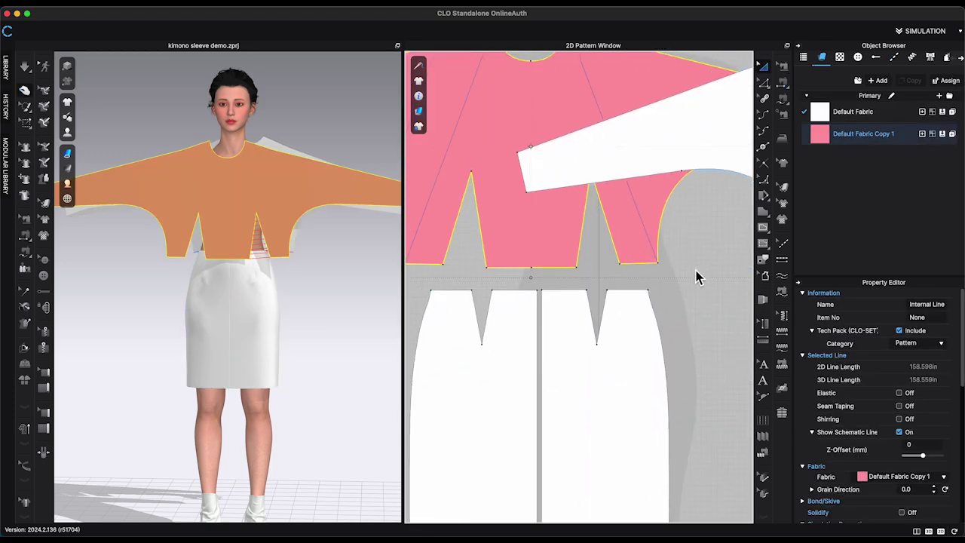
- Merge the two front skirt panels along their centre front edges
click(538, 442)
shift+click(542, 383)
right_click(542, 383)
click(584, 354)
- Sew the pink bodice's side and centre waist segments to the matching front skirt waist segments
click(782, 82)
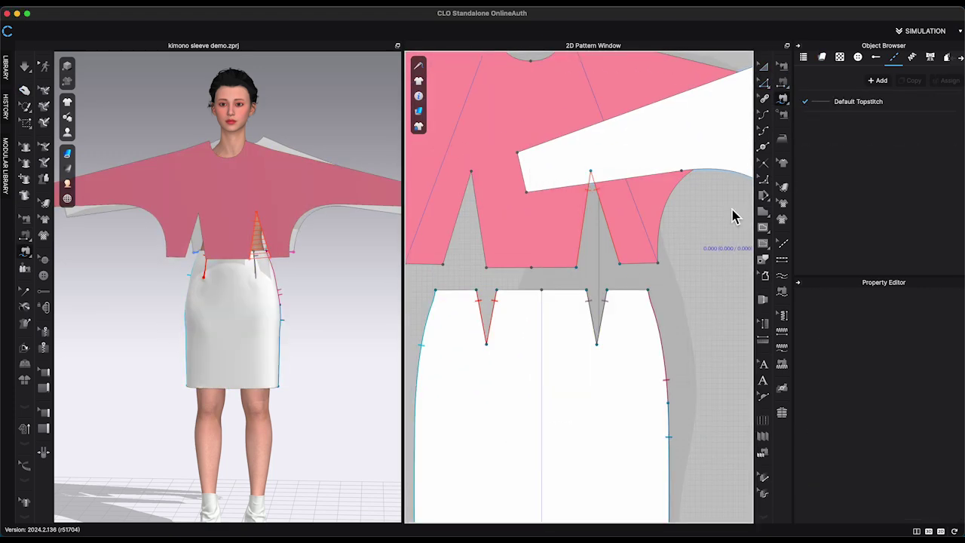
click(638, 264)
click(623, 291)
click(456, 290)
click(782, 99)
click(576, 267)
click(587, 291)
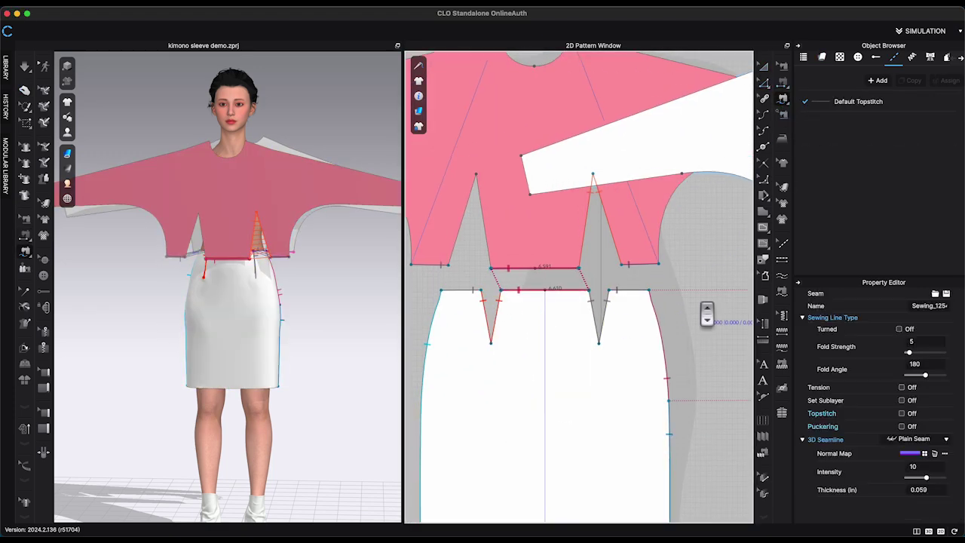
- Move the pink bodice above the white back bodices and inspect the curve points on their shoulder lines
scroll(704, 309, down, 6)
click(764, 66)
drag(536, 307, 656, 230)
scroll(645, 240, up, 5)
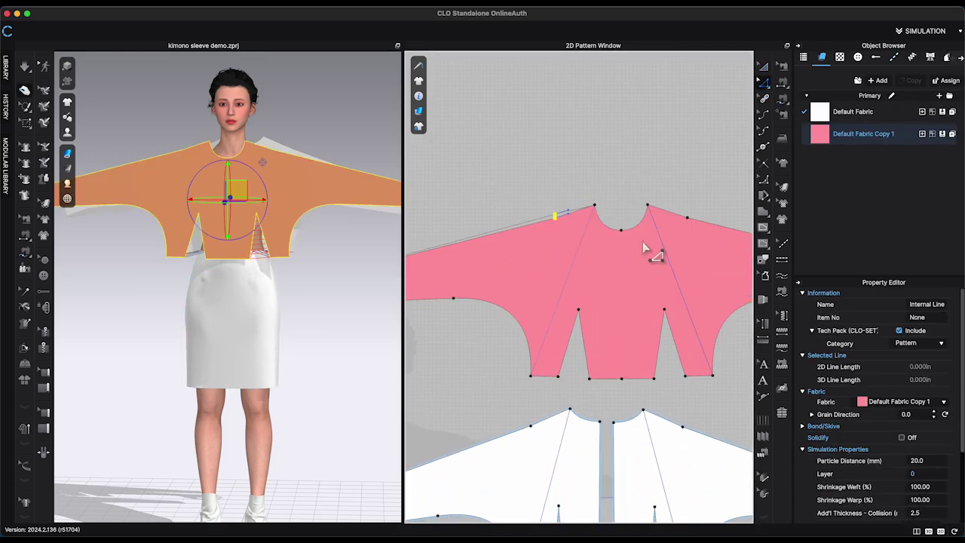
click(683, 427)
click(663, 401)
scroll(644, 442, up, 1)
scroll(644, 442, down, 5)
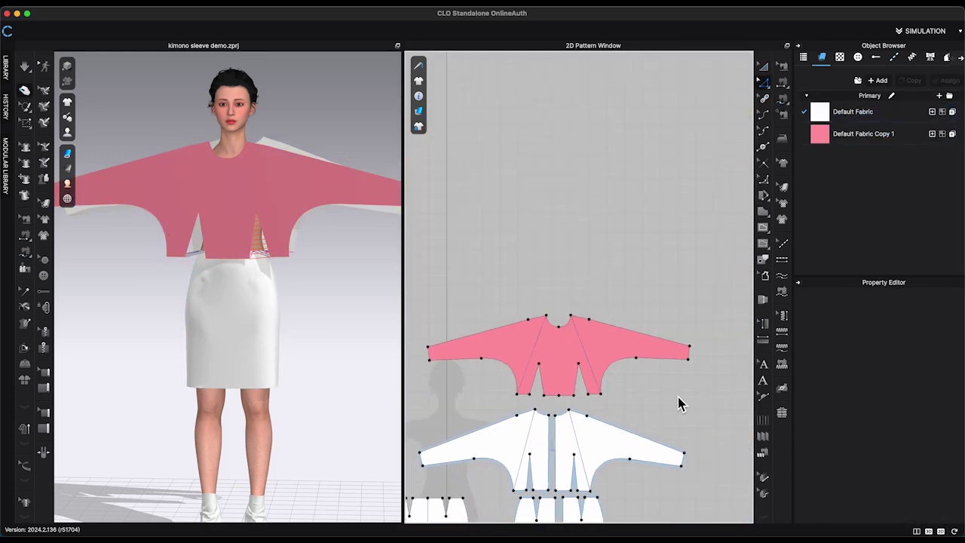
- Free-sew the pink bodice's shoulder and upper sleeve edges, from neck point to wrist, to the corresponding white back edges
middle_drag(679, 397, 701, 330)
click(782, 98)
click(568, 244)
click(450, 276)
click(591, 339)
click(706, 382)
click(592, 243)
click(711, 274)
click(558, 338)
click(441, 381)
- Reposition the pink front bodice around the avatar's torso in 3D
right_drag(290, 320, 340, 384)
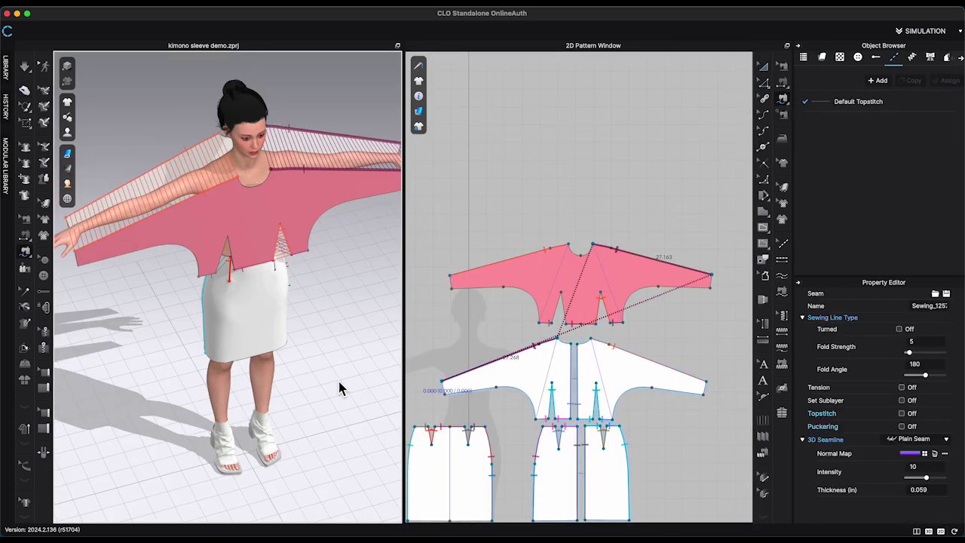
click(25, 90)
drag(240, 159, 229, 161)
right_drag(290, 215, 339, 219)
drag(228, 200, 224, 206)
right_drag(225, 208, 147, 264)
- Simulate the sewn garment so it drapes on the avatar
click(202, 209)
key(space)
right_drag(315, 233, 296, 228)
click(312, 217)
- Free-sew the pink bodice's underarm and side edges to the matching white back edges
click(704, 161)
scroll(681, 76, down, 3)
click(782, 98)
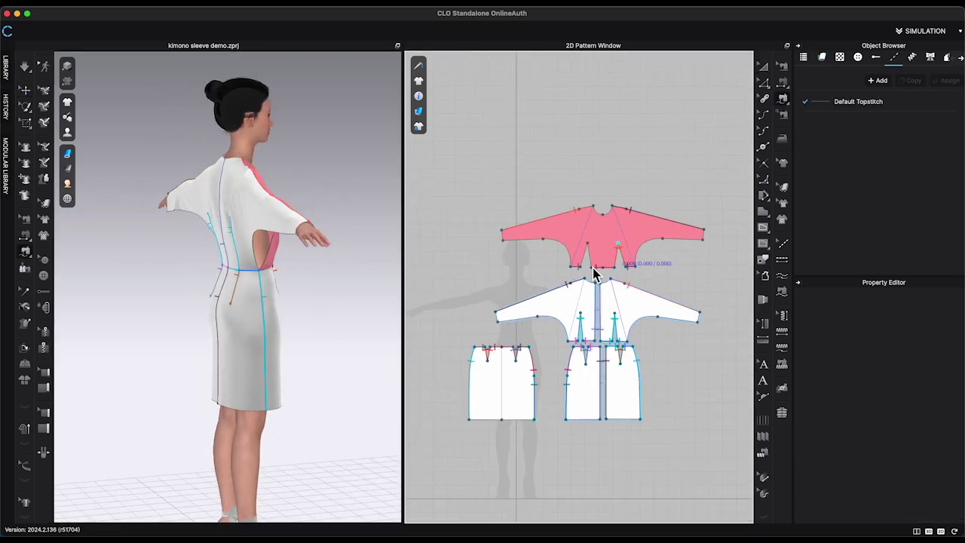
click(695, 334)
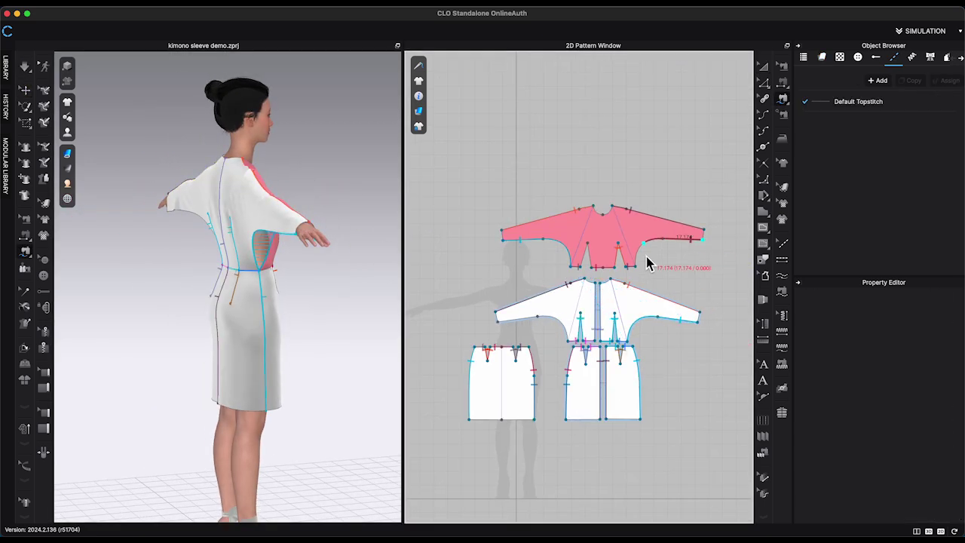
click(568, 340)
scroll(581, 279, up, 4)
- Sew the two legs of the pink bodice's remaining unsewn waist dart together
click(783, 82)
click(591, 215)
click(602, 216)
- Simulate the completed kimono-sleeve dress again and examine its drape from the front
click(25, 67)
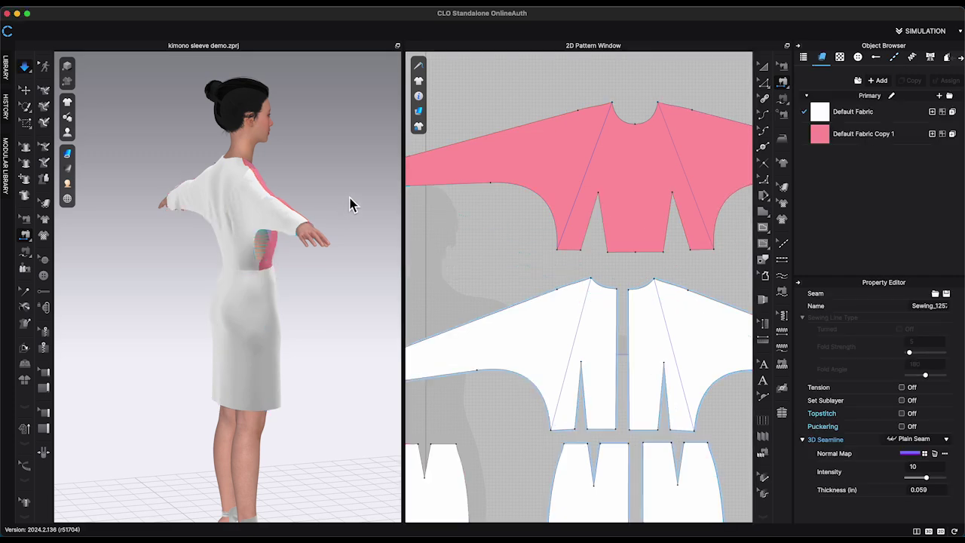
right_drag(351, 202, 337, 178)
scroll(336, 176, down, 5)
key(t)
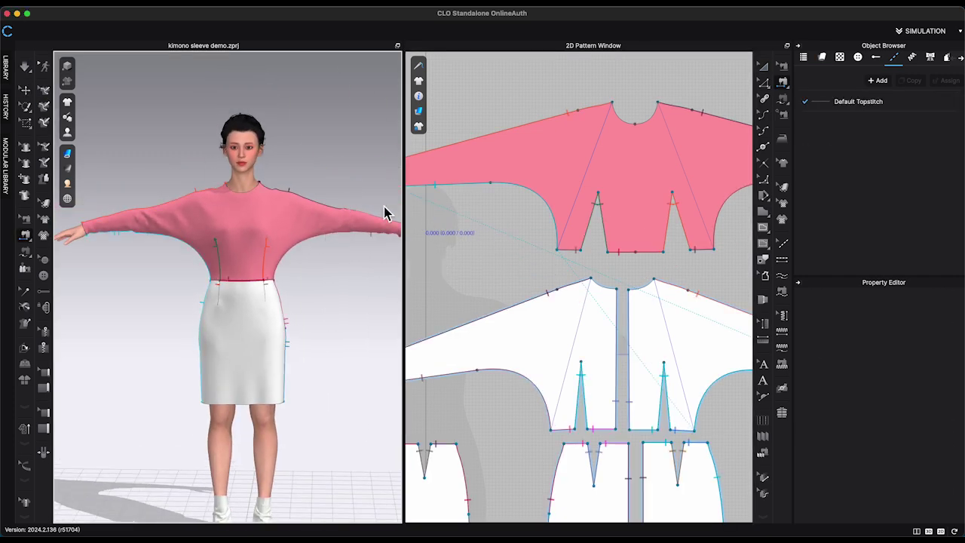
right_drag(399, 219, 452, 224)
middle_drag(512, 243, 526, 197)
scroll(526, 198, down, 1)
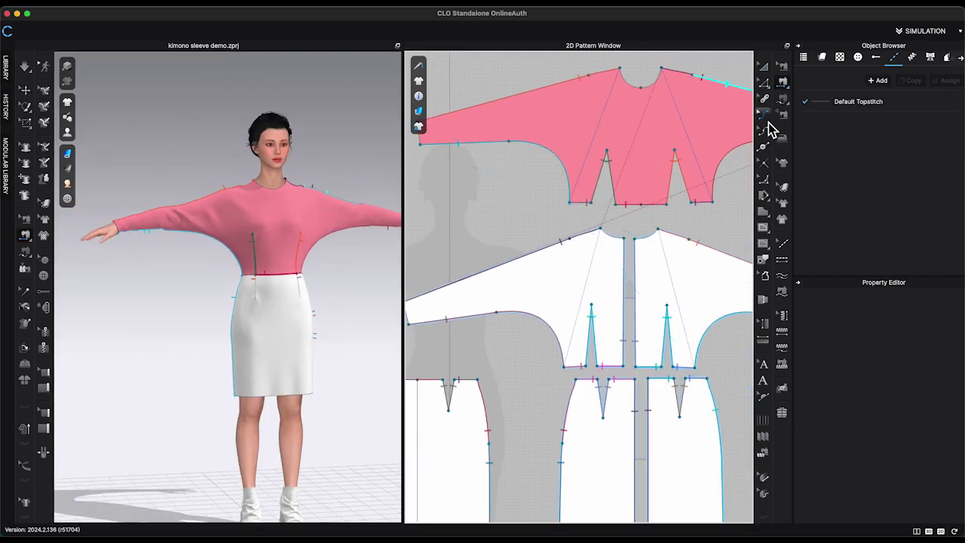
- Cut the pink front bodice along a vertical centre line and delete the internal lines on the white back bodices
click(764, 228)
click(641, 88)
double_click(641, 203)
click(764, 82)
click(640, 141)
right_click(641, 141)
click(686, 270)
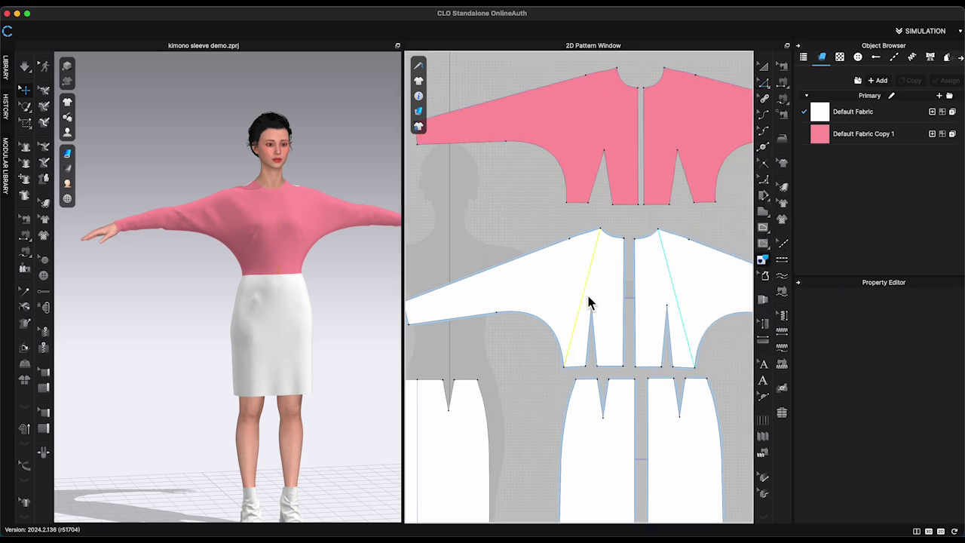
key(Delete)
- Split the underarm edges of the pink front and white back sleeves 7 in from the wrist
scroll(735, 226, down, 2)
click(763, 146)
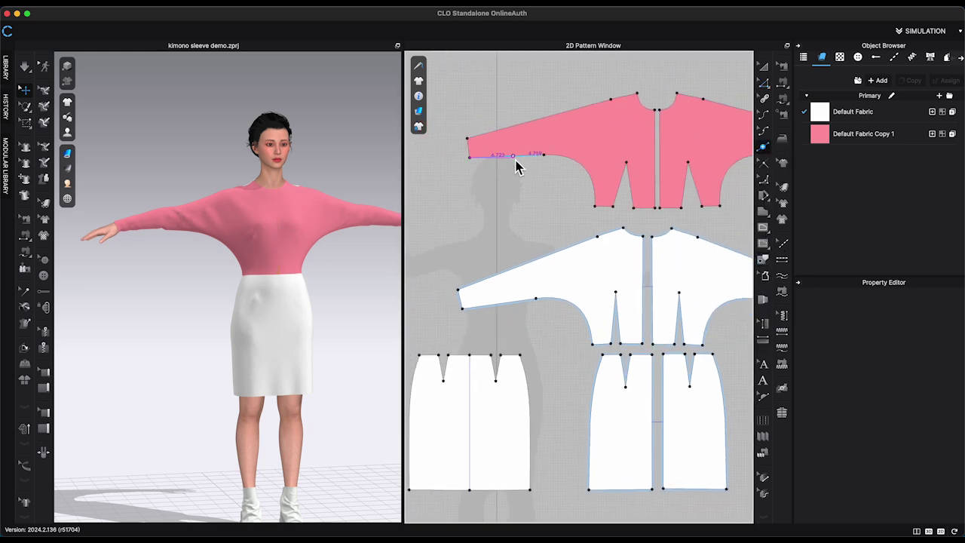
right_click(513, 156)
drag(478, 150, 322, 137)
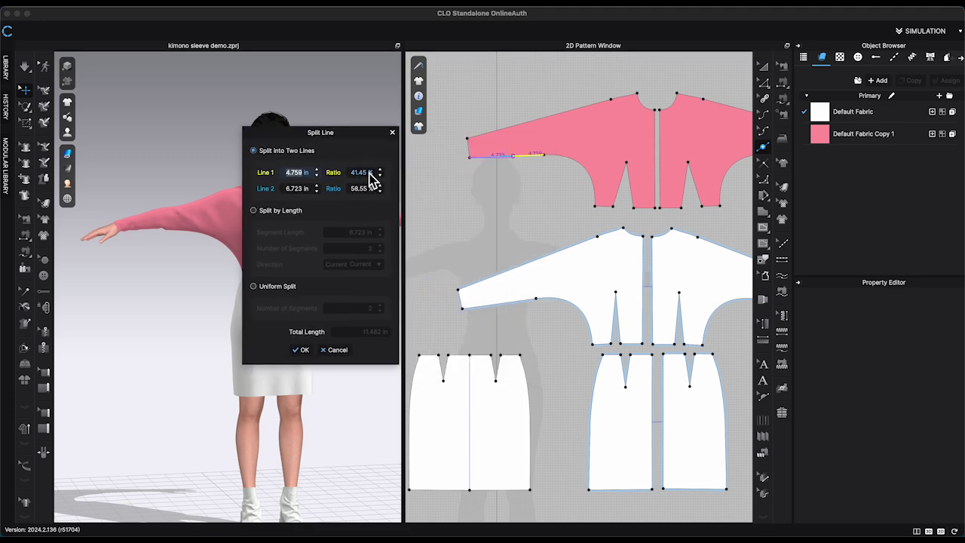
click(301, 350)
right_click(517, 317)
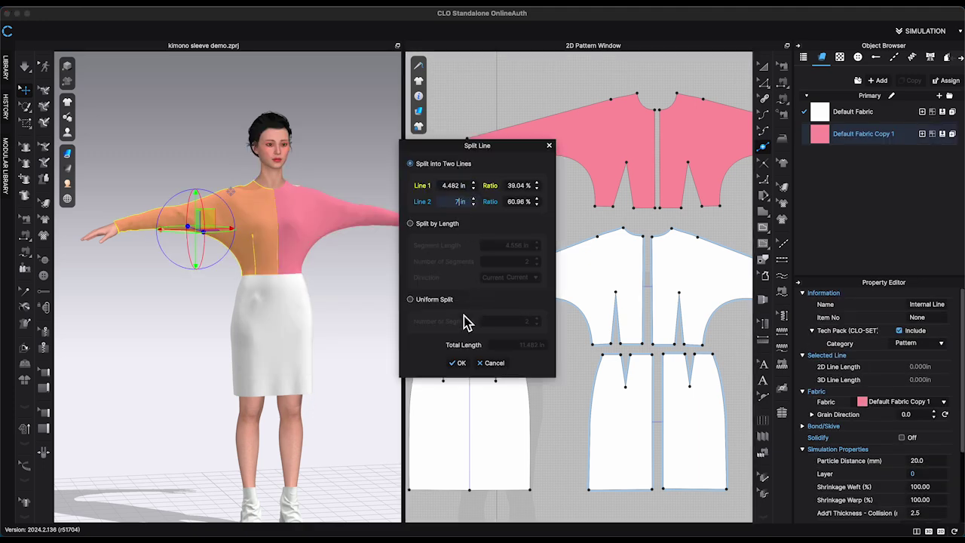
click(457, 363)
- Replace the underarm-to-waist edges of the pink front and white back with wide curves starting at the new split points
click(519, 157)
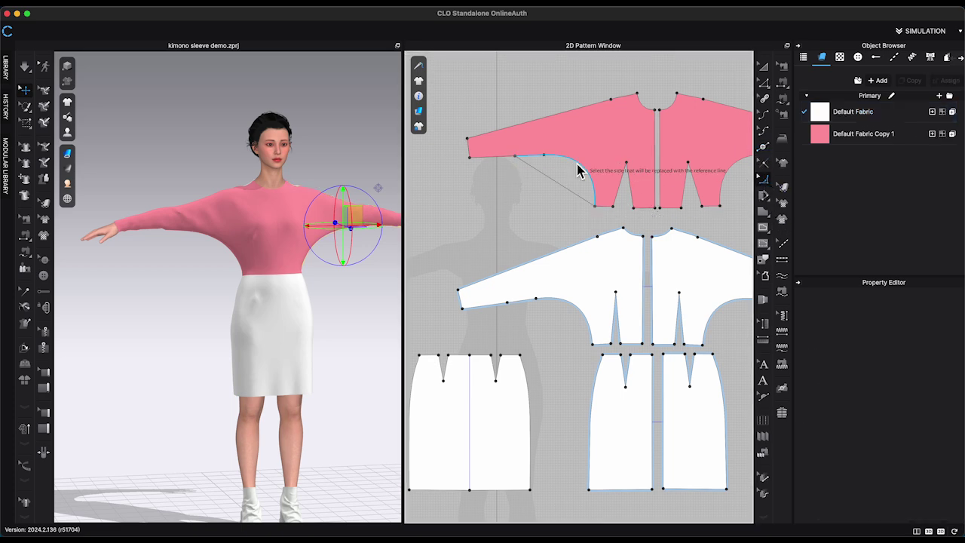
click(554, 198)
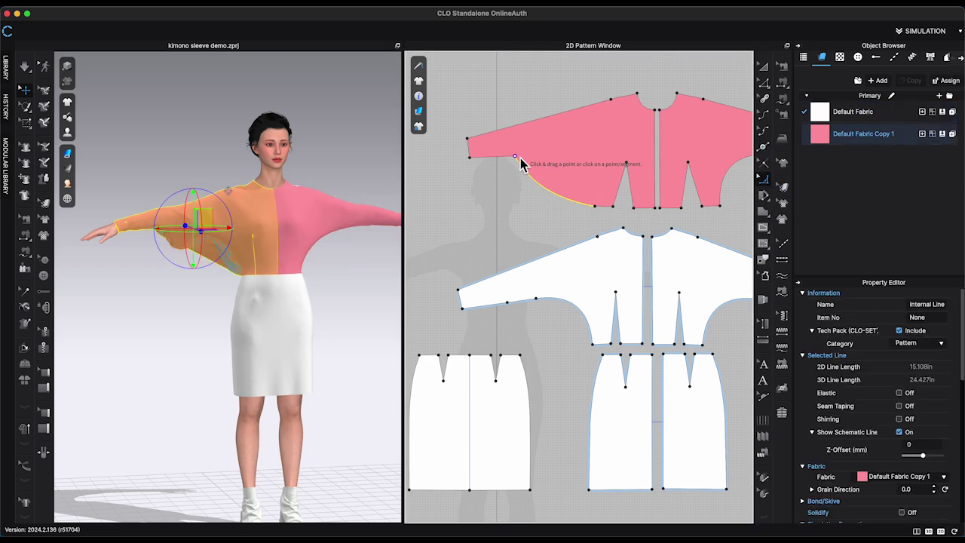
click(507, 303)
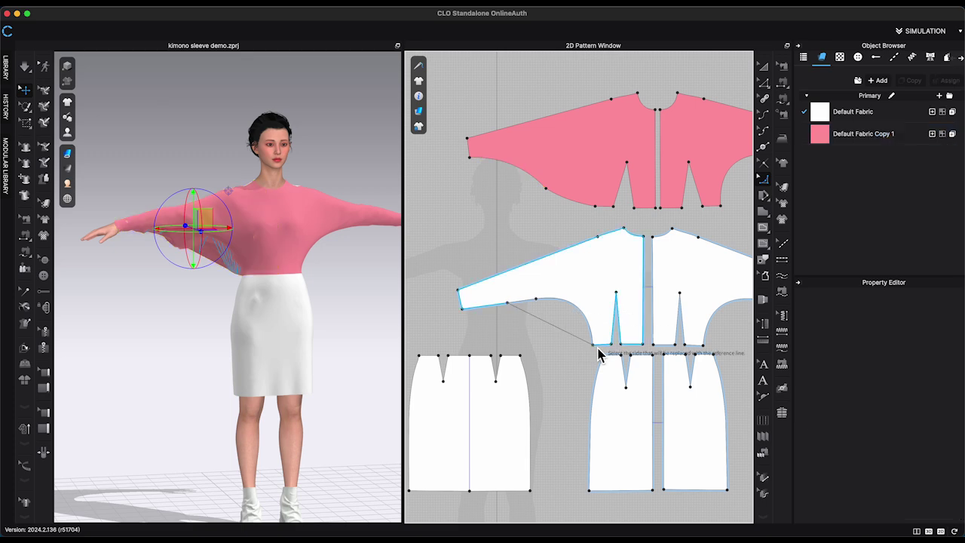
click(547, 336)
- Convert the middle points on the new back and front underarm edges to curve points with Maintain Curve
key(z)
right_click(544, 334)
click(698, 394)
right_click(546, 188)
mouse_move(614, 250)
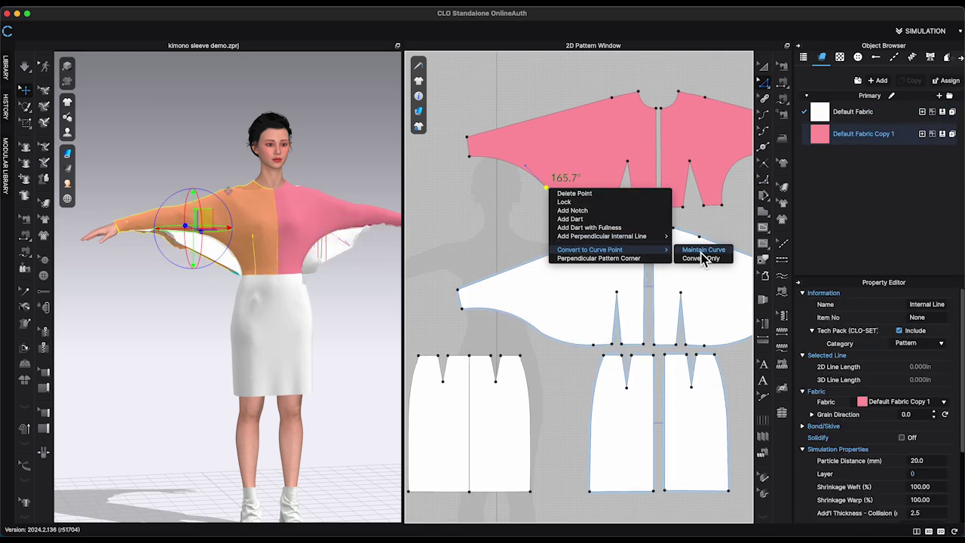
click(702, 250)
click(541, 330)
scroll(539, 324, up, 3)
click(564, 144)
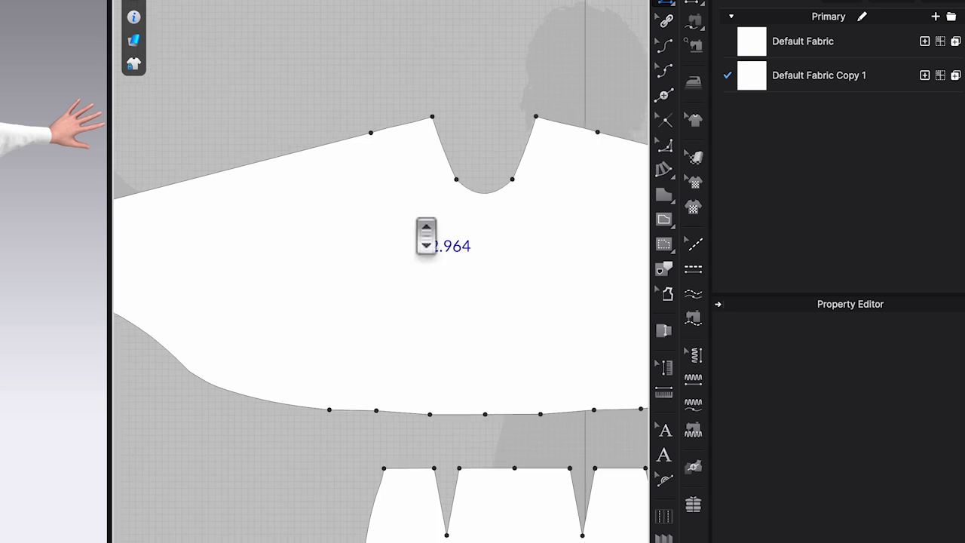
- Use Fullness (Point) to spread one sleeve of the white front bodice along a shoulder-to-waist slash line, entering 10
scroll(620, 234, down, 3)
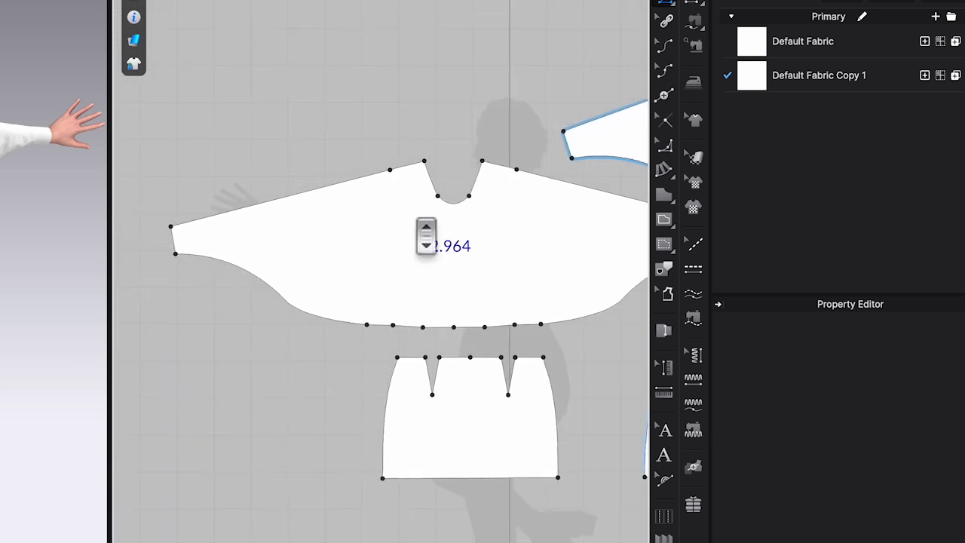
middle_drag(448, 136, 372, 138)
scroll(248, 256, up, 2)
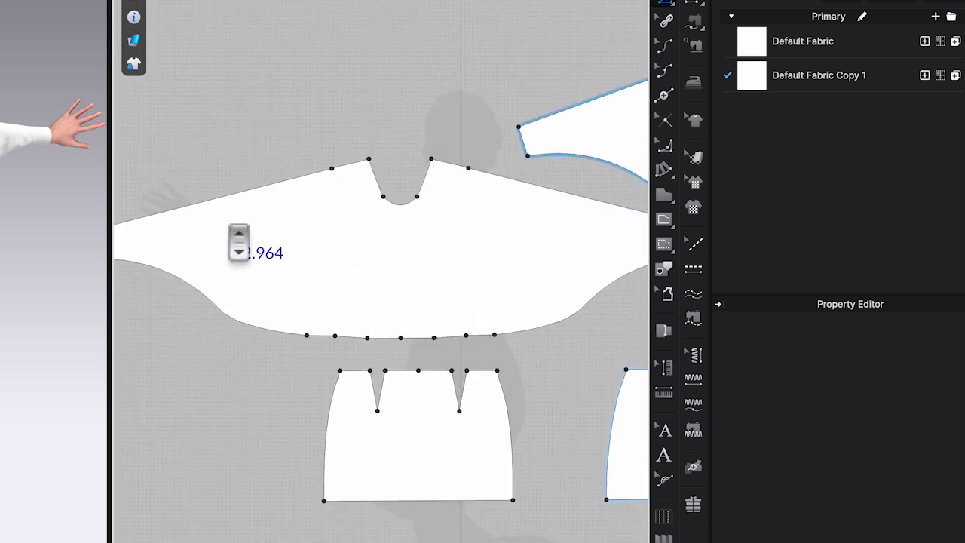
click(665, 172)
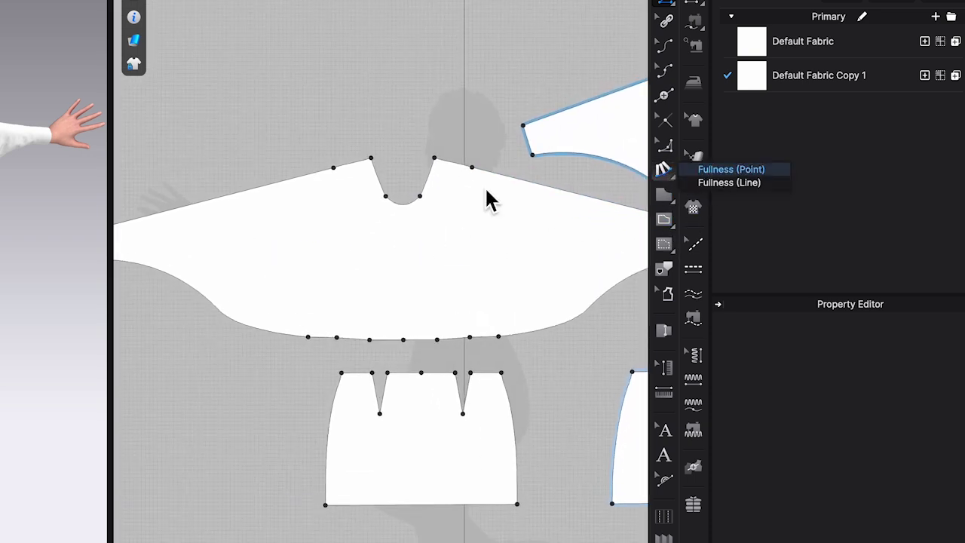
click(338, 171)
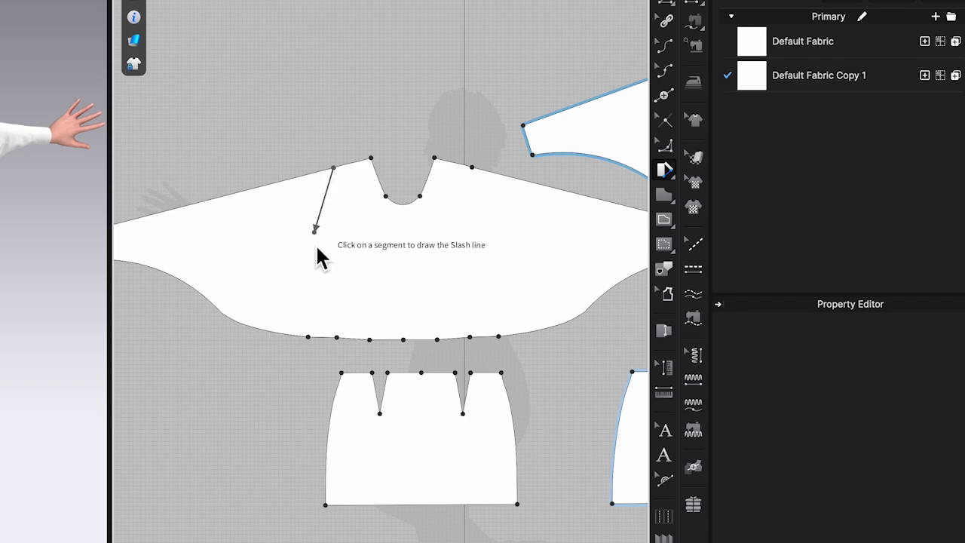
click(302, 328)
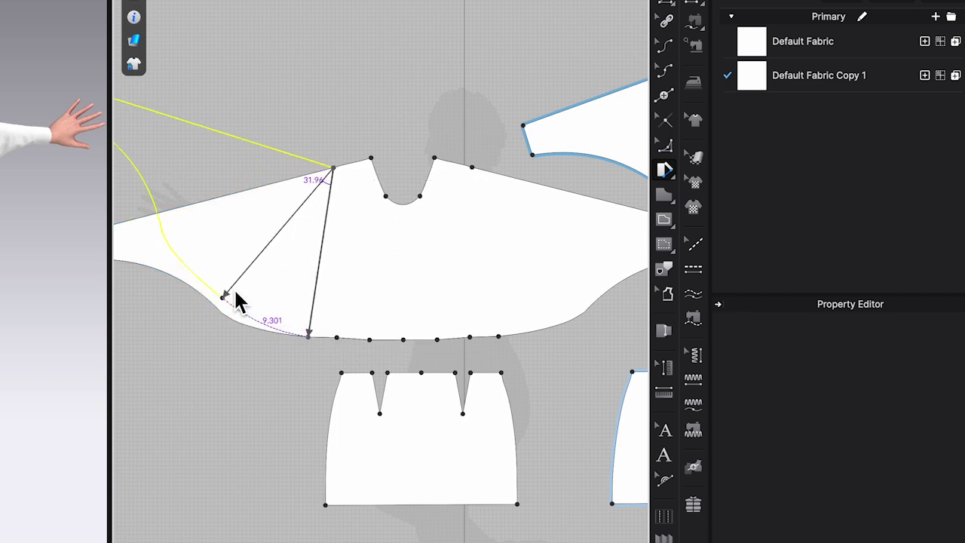
right_click(234, 291)
text(10)
click(196, 313)
- Spread the front bodice's opposite sleeve with a matching slash line from the shoulder point to the side waist point
middle_drag(562, 373, 428, 368)
scroll(429, 368, down, 1)
click(351, 191)
click(373, 337)
drag(404, 334, 344, 330)
key(Return)
- Rotate the avatar's left arm joint to raise the arm in line with the angled sleeve, and select the front bodice
scroll(404, 349, down, 2)
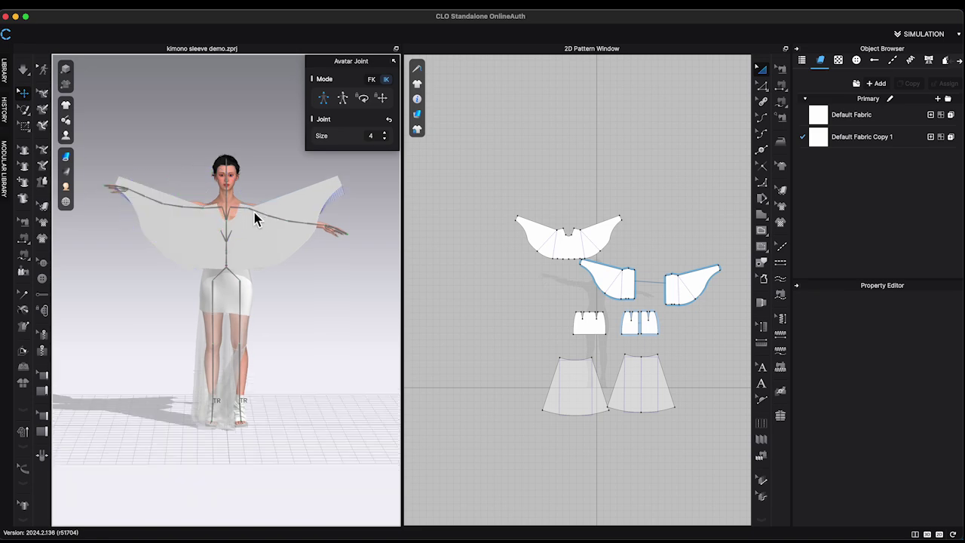
click(254, 212)
click(325, 195)
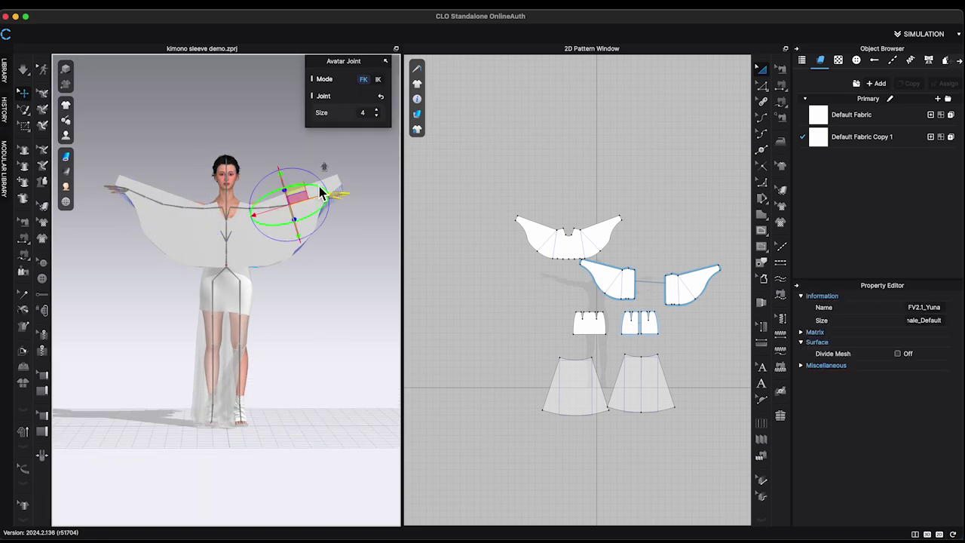
right_drag(319, 193, 326, 212)
click(328, 238)
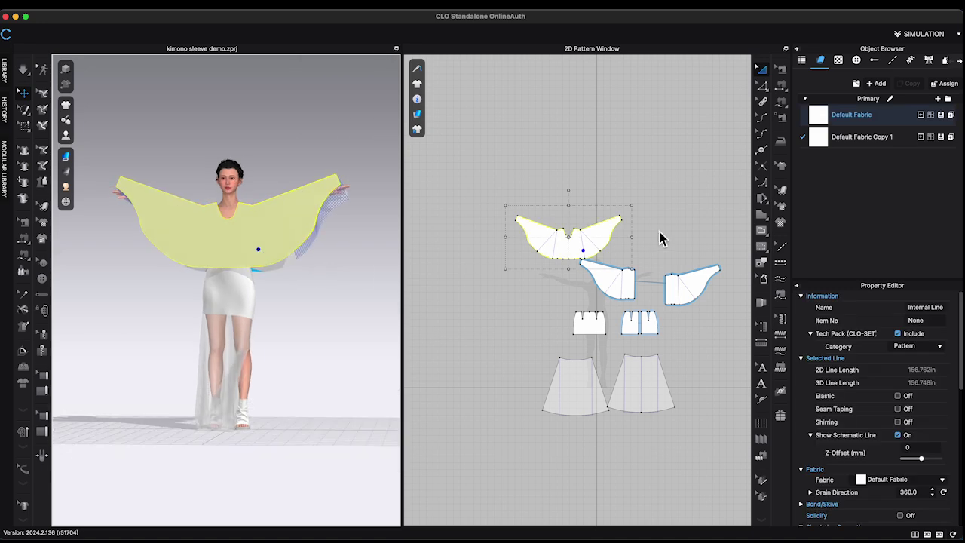
- Reshape the shoulder-to-neck edges of the back and front bodices into smooth curves
scroll(616, 224, up, 10)
click(762, 182)
drag(644, 413, 623, 408)
middle_drag(669, 383, 716, 405)
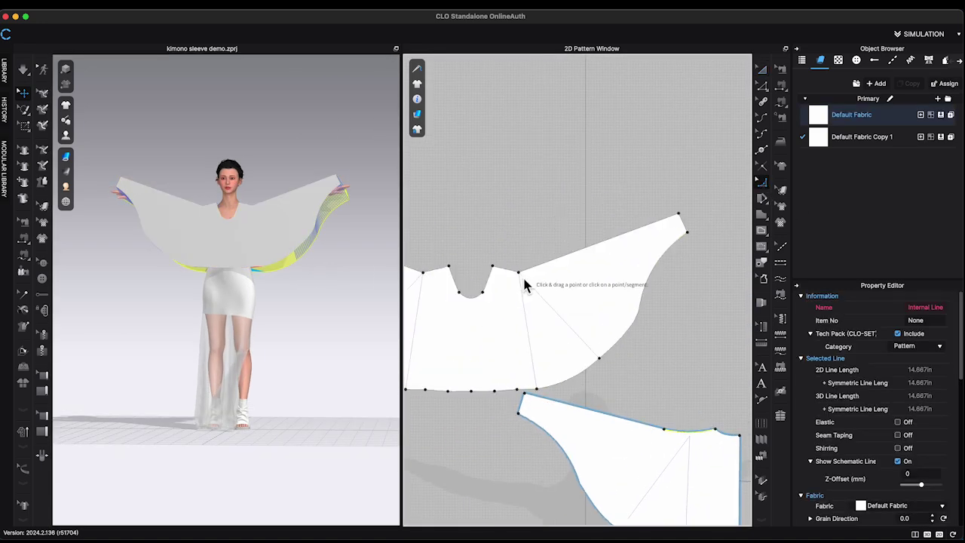
drag(519, 272, 494, 229)
drag(423, 272, 450, 225)
- Select the underarm seam joining the front and back bodices to compare its lengths, and simulate the garment
scroll(596, 333, down, 10)
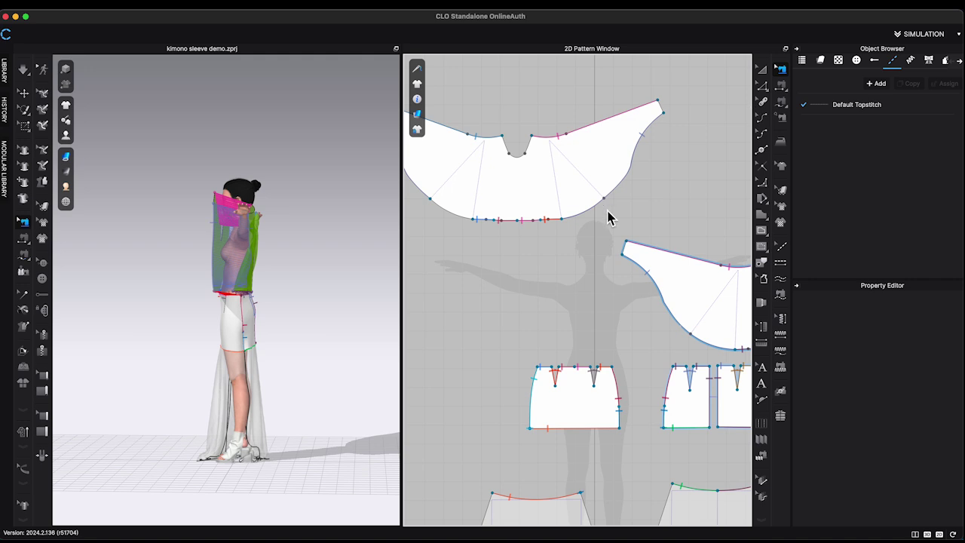
click(646, 169)
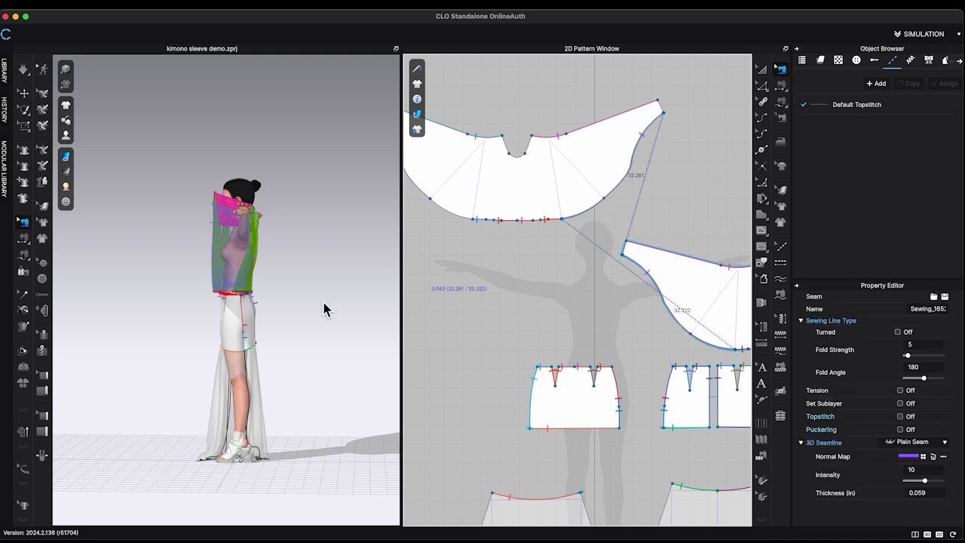
key(space)
right_drag(327, 303, 368, 304)
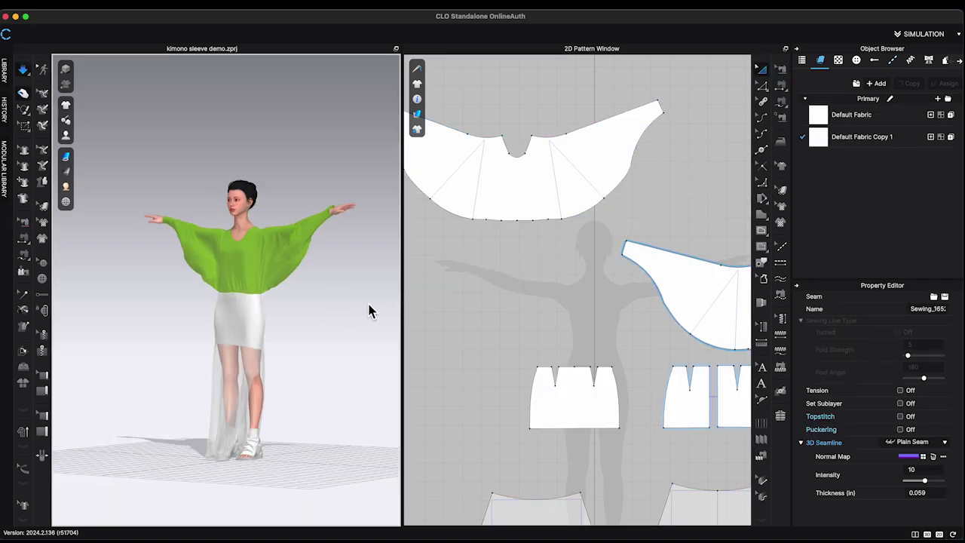
- Pull the front and back sleeve ends into place around the avatar's wrists while the simulation runs
click(338, 229)
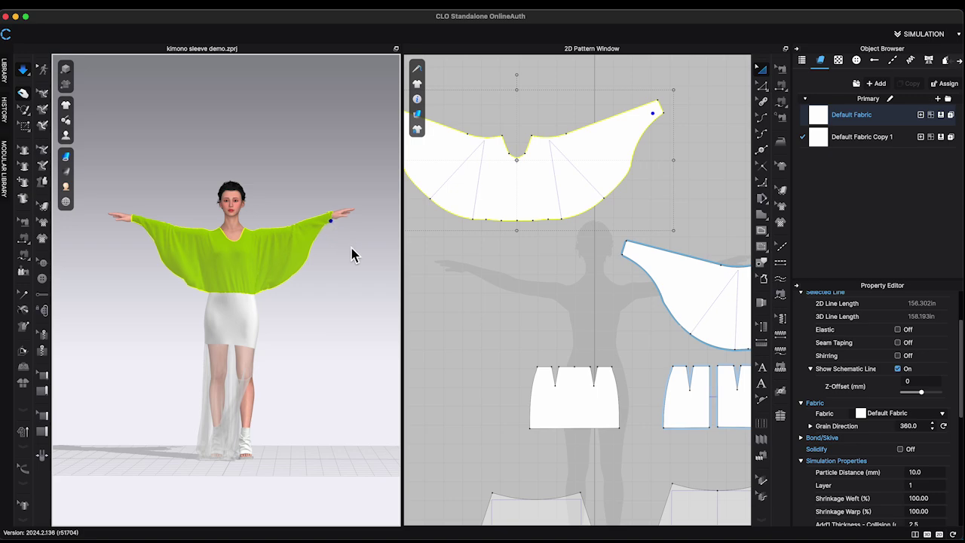
right_drag(354, 254, 233, 256)
click(314, 232)
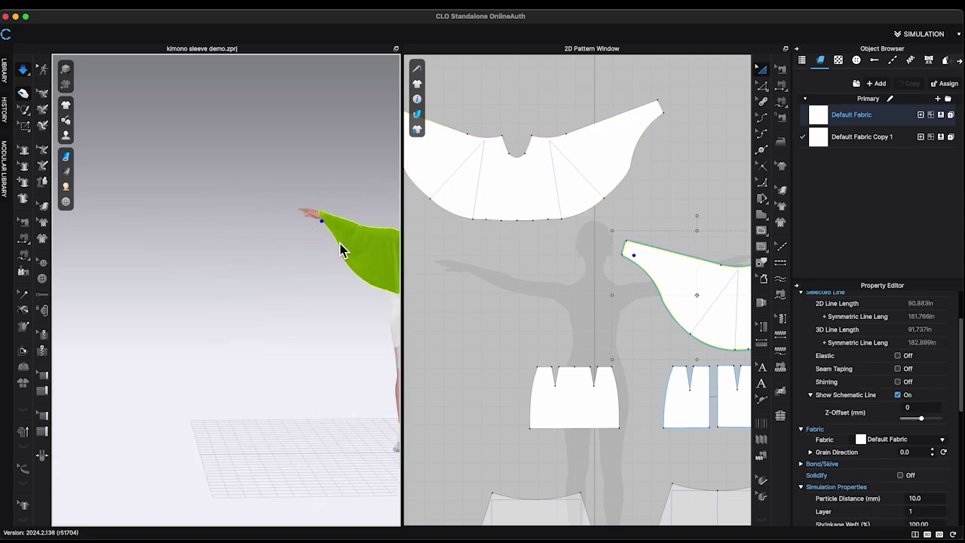
right_drag(341, 251, 330, 228)
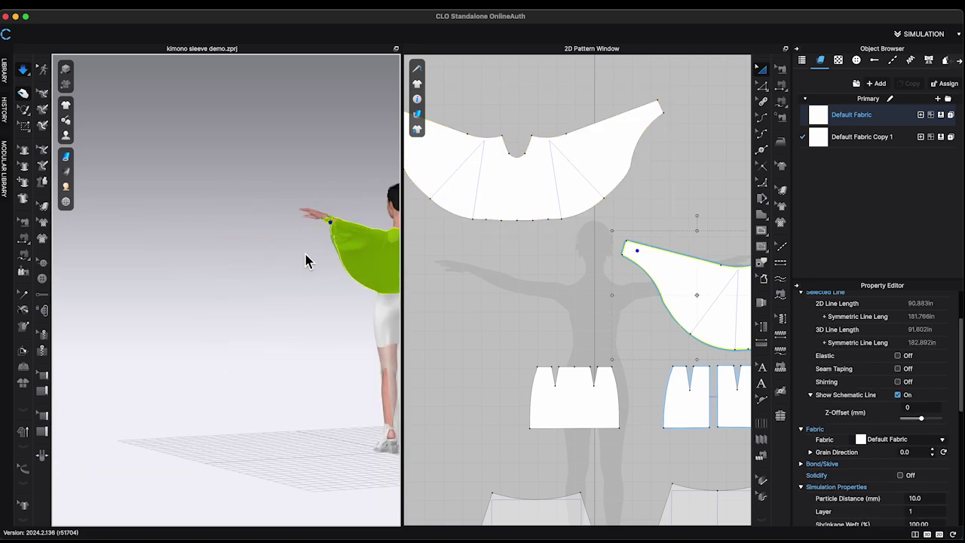